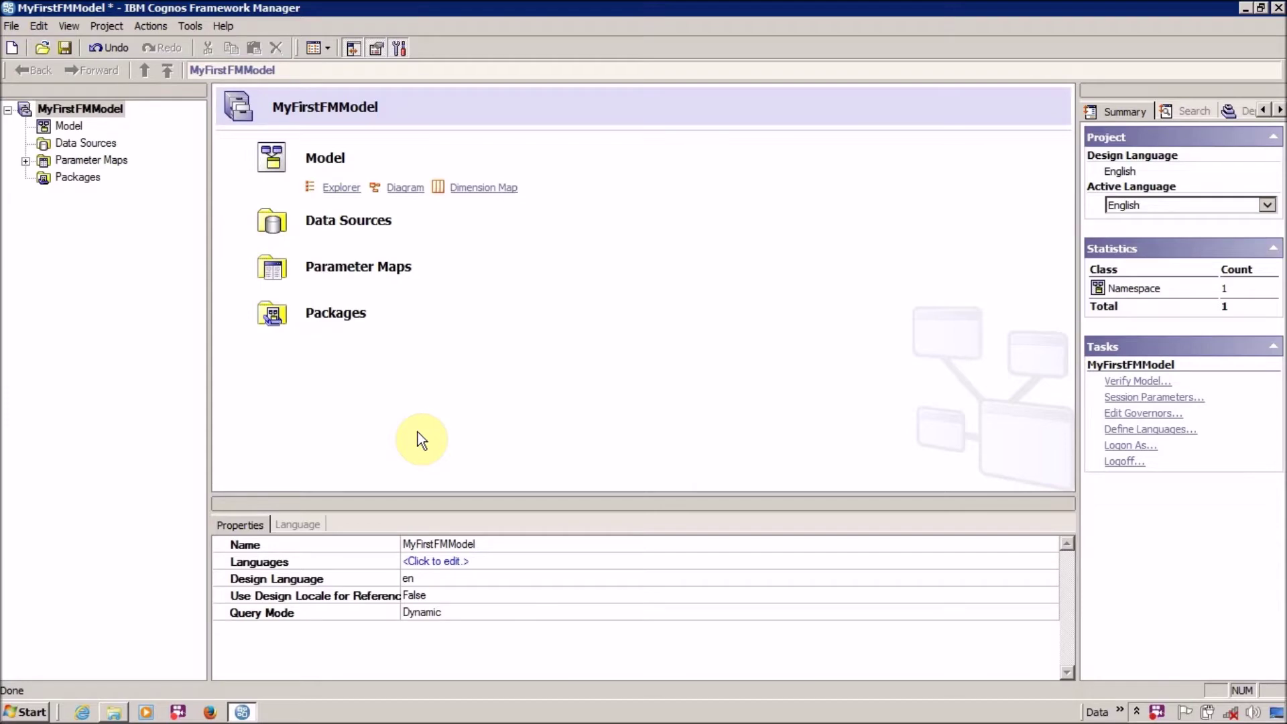
Switch to Windows Explorer, reopen the MyFirstFMModel folder from Projects and look over all its project files
key(alt+Tab)
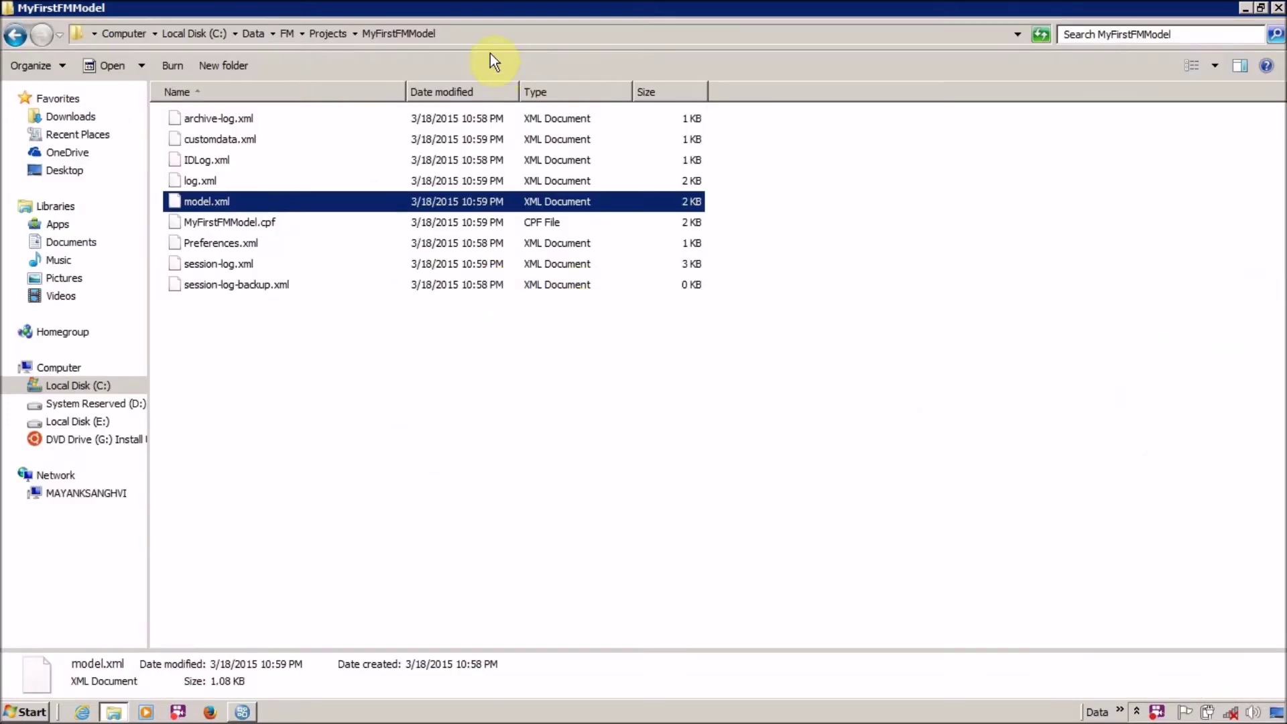
click(486, 39)
click(307, 114)
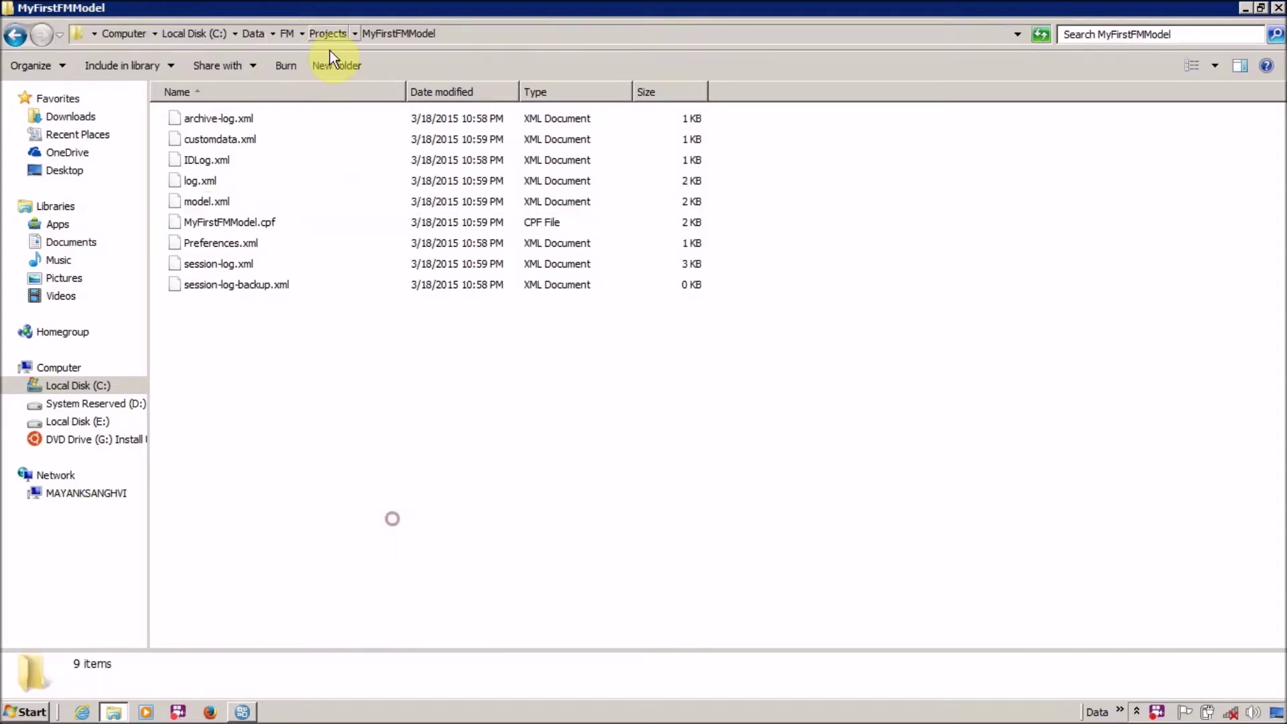
click(323, 34)
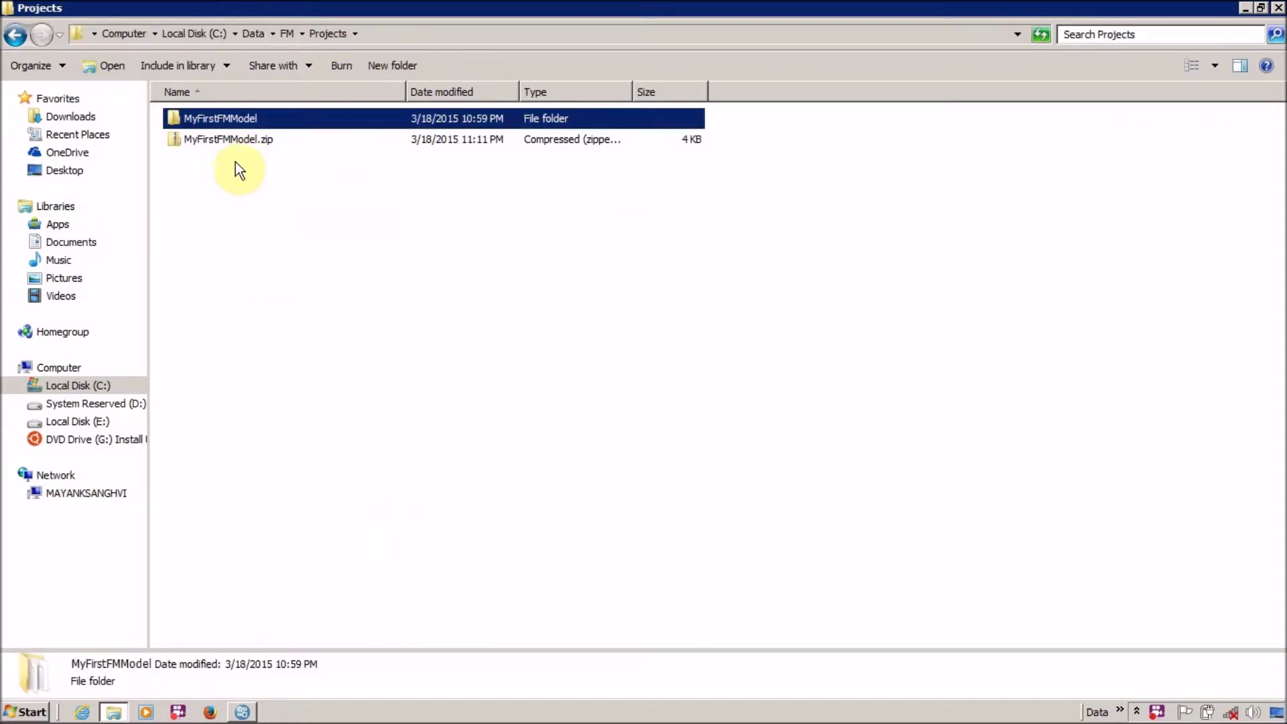
double_click(209, 127)
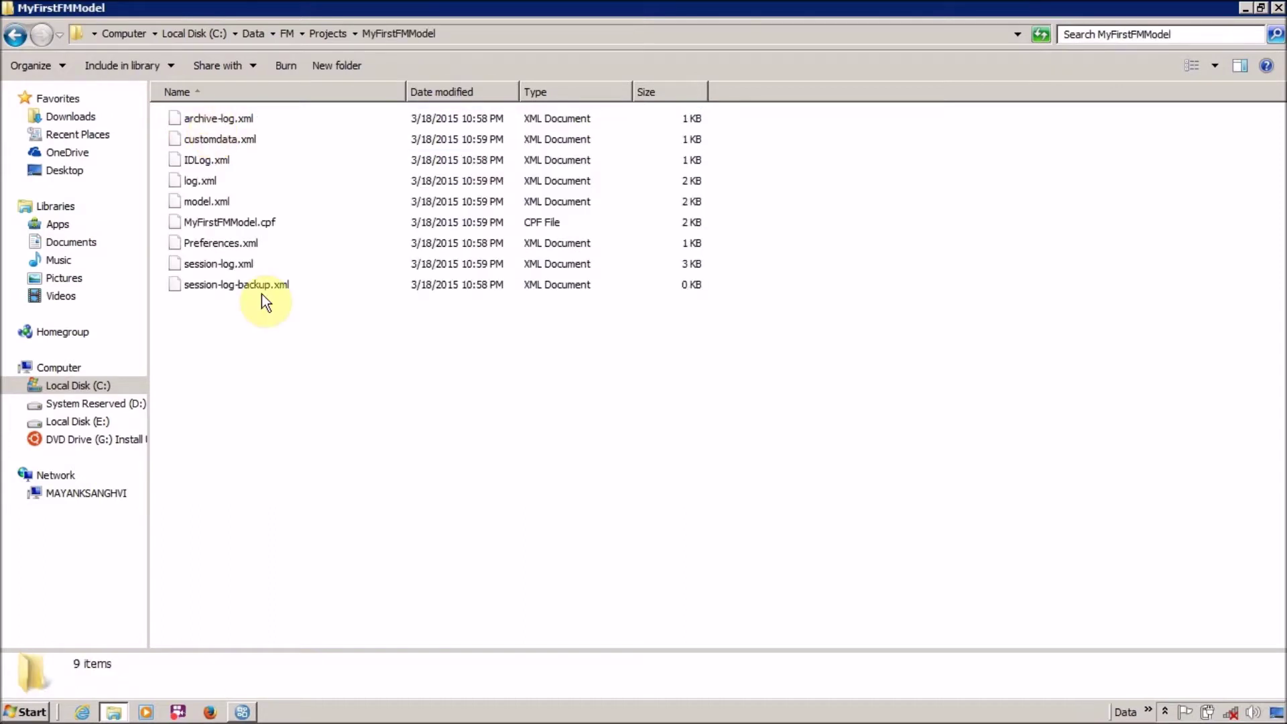
drag(401, 428, 203, 118)
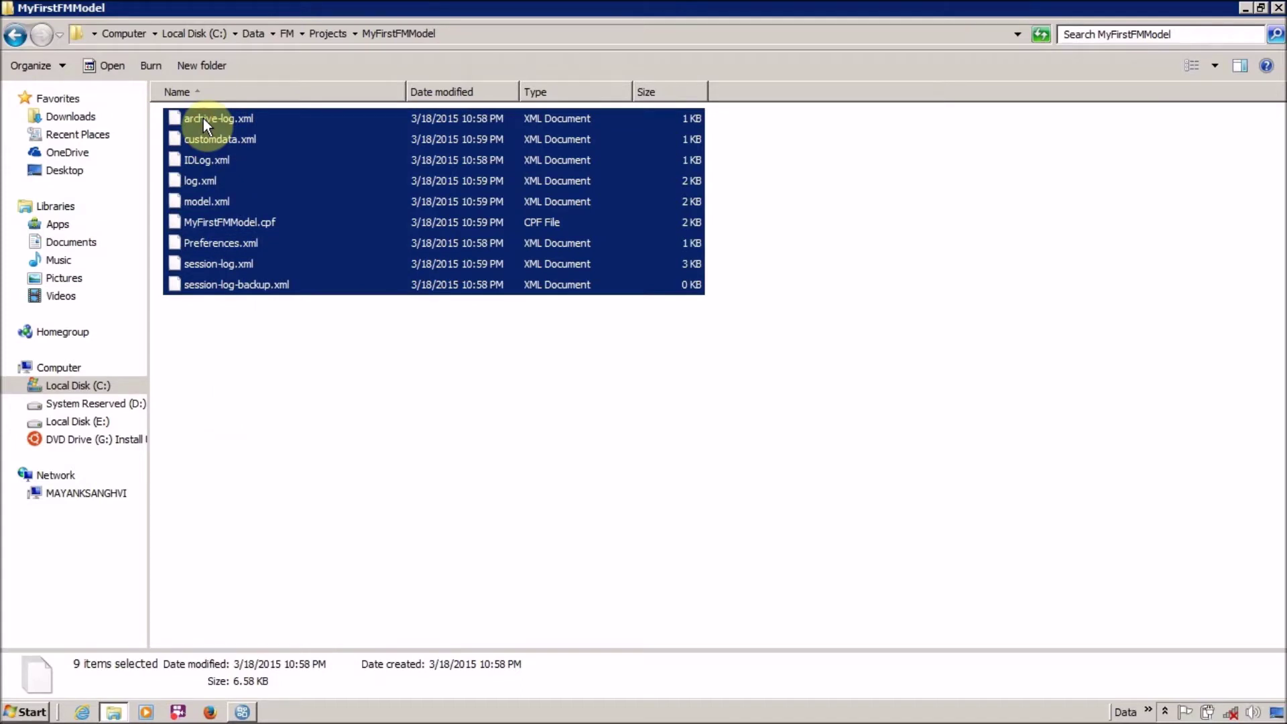
click(267, 477)
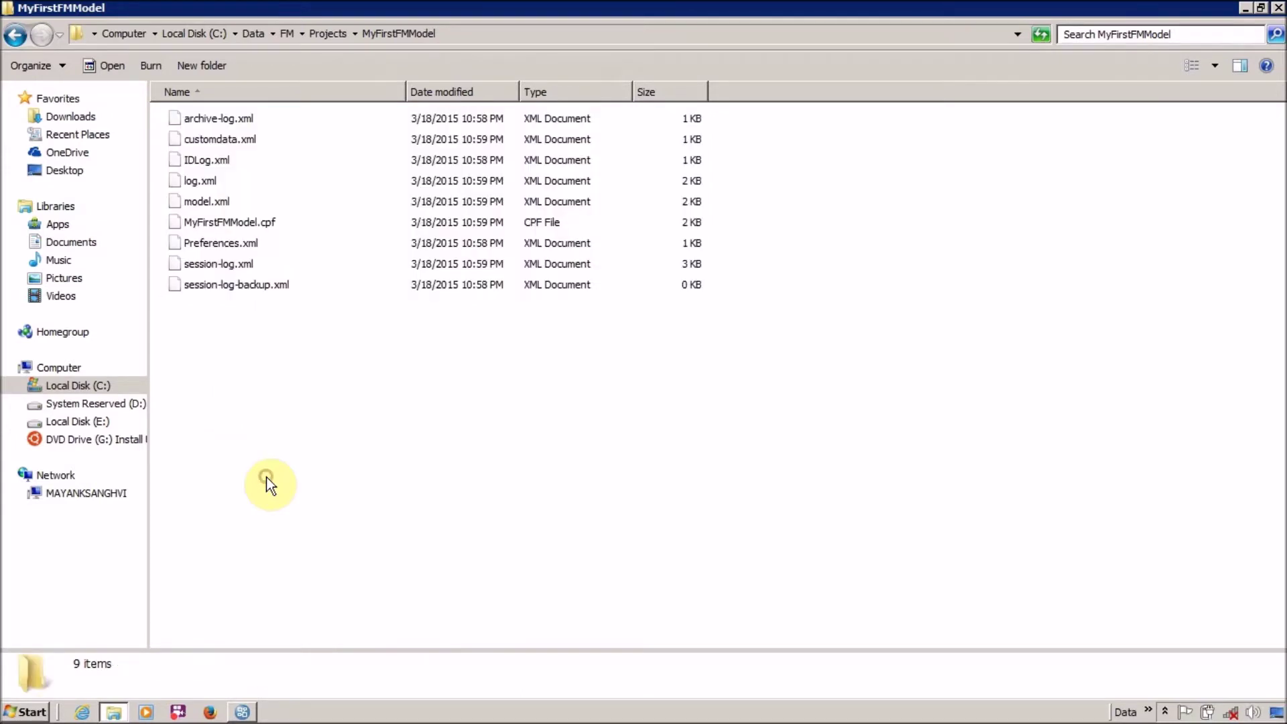
Open MyFirstFMModel.cpf with Notepad without making it the default program for this file type
click(227, 223)
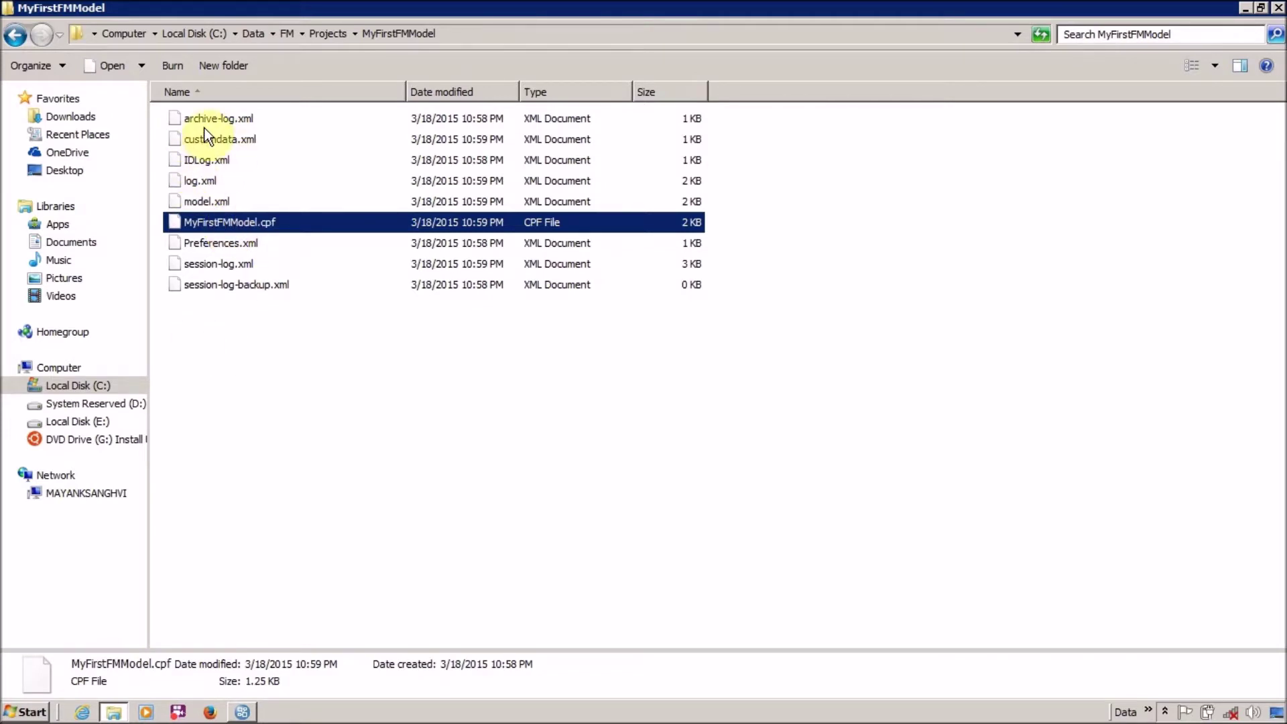
right_click(215, 231)
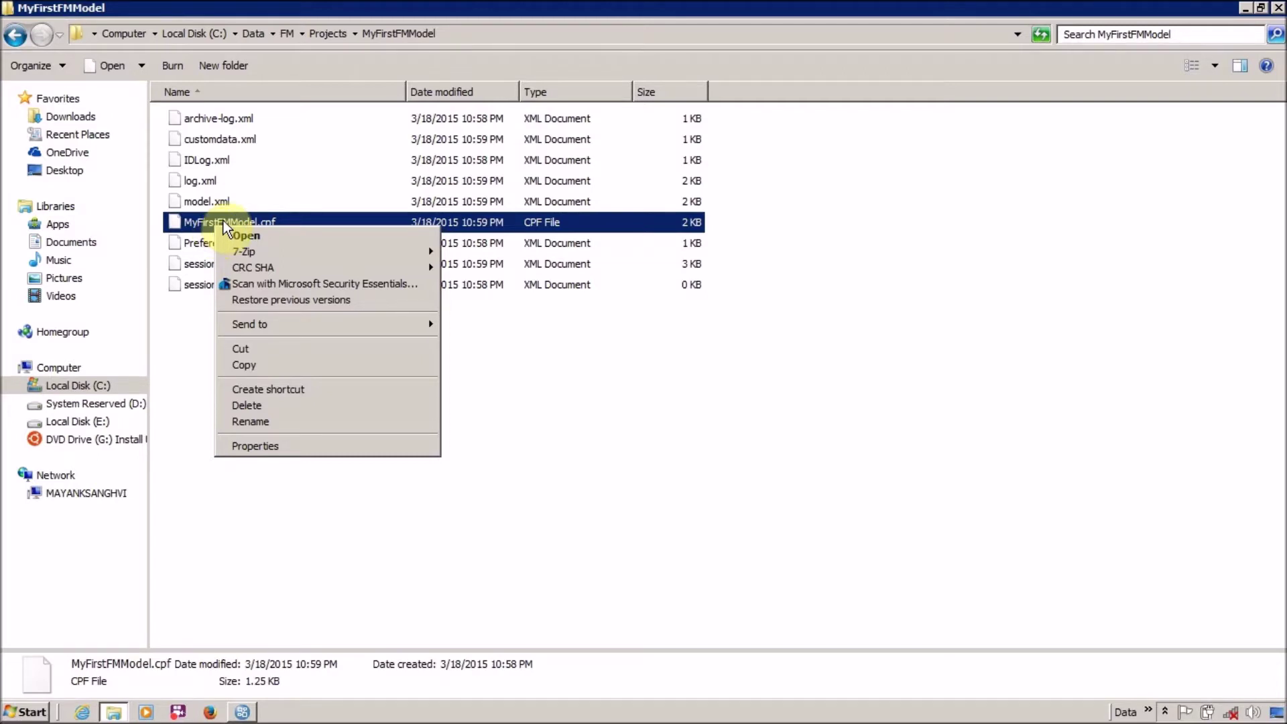
click(189, 509)
click(248, 227)
right_click(248, 227)
click(278, 233)
click(548, 406)
click(718, 445)
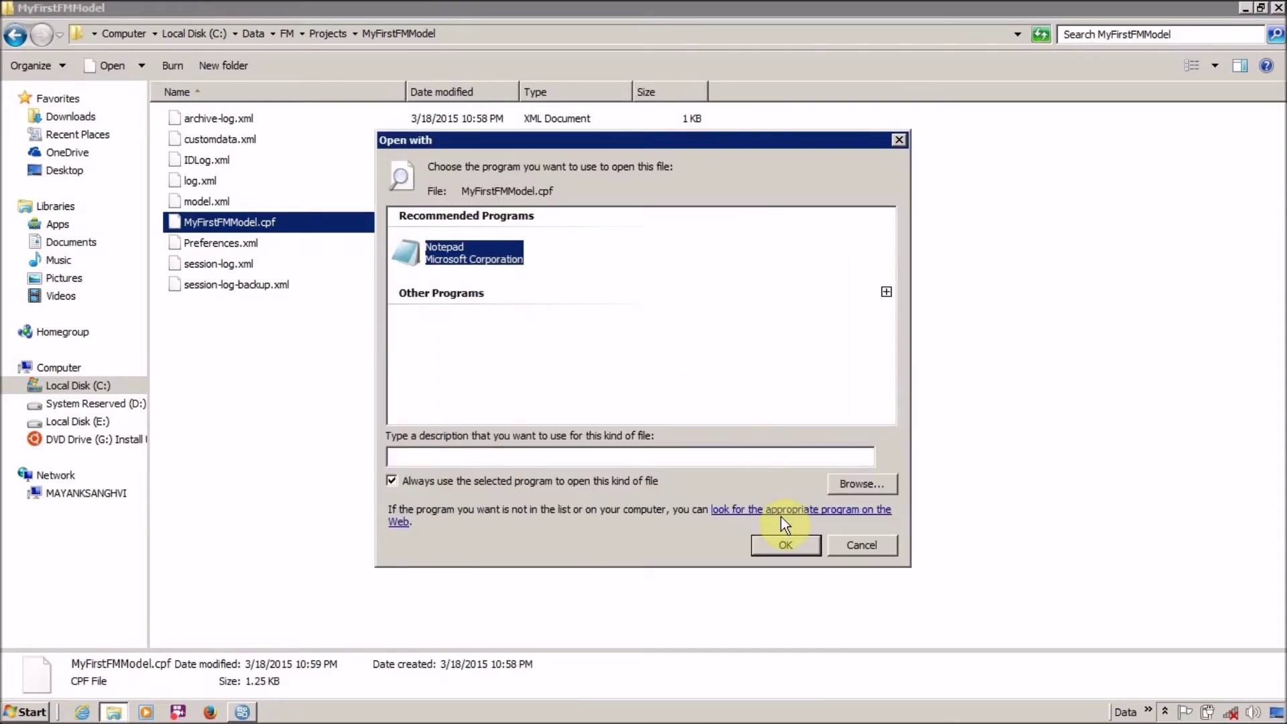
click(788, 543)
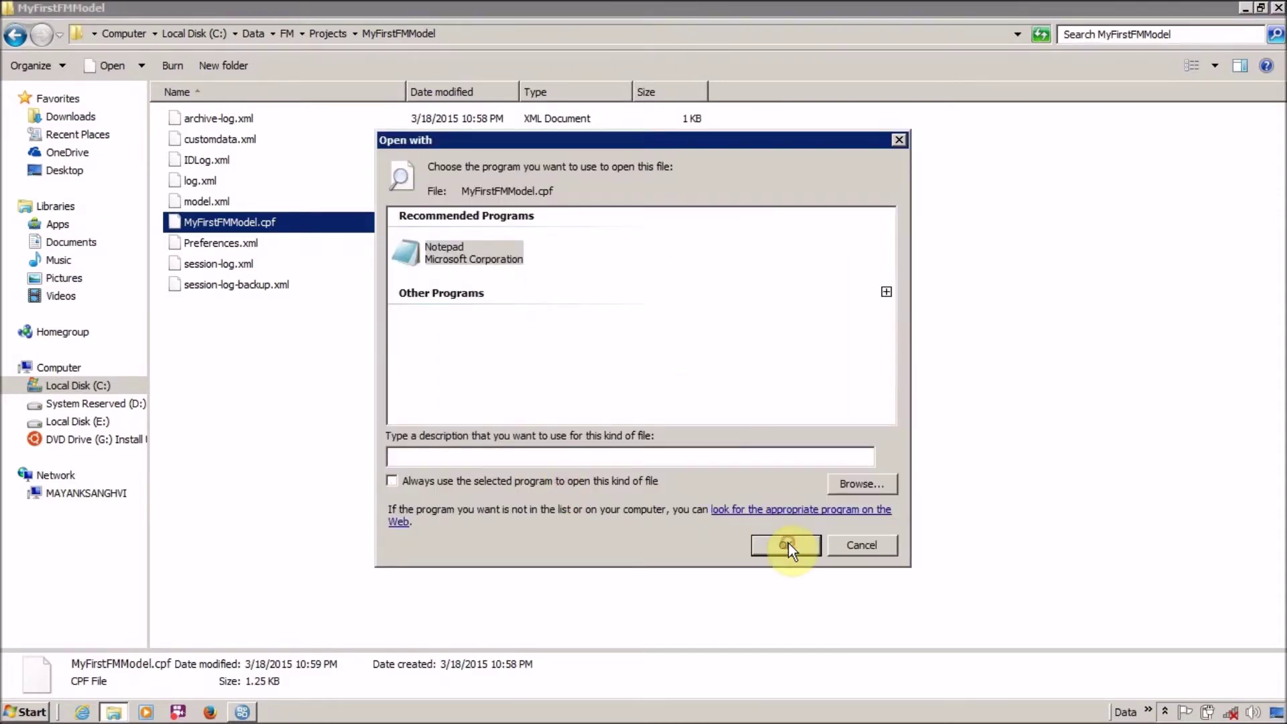
double_click(516, 375)
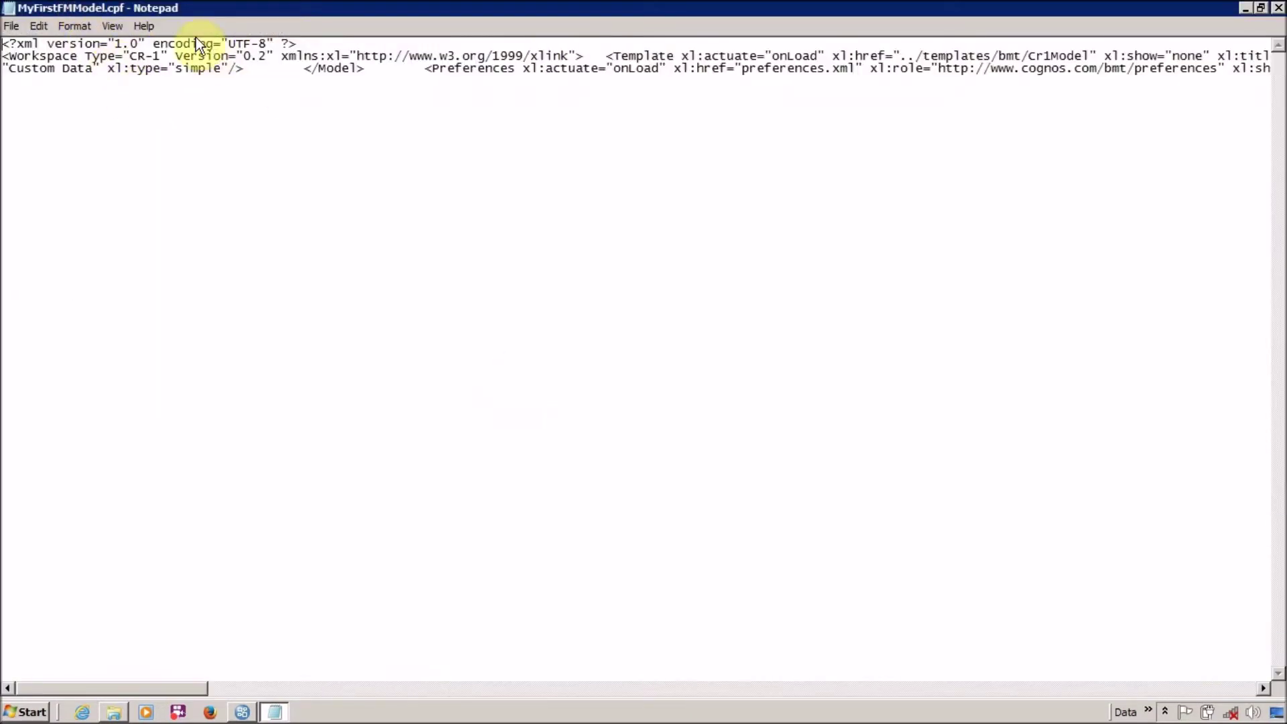
Examine the XML in MyFirstFMModel.cpf and search it for "Model" to find the opening Model element
drag(198, 43, 225, 77)
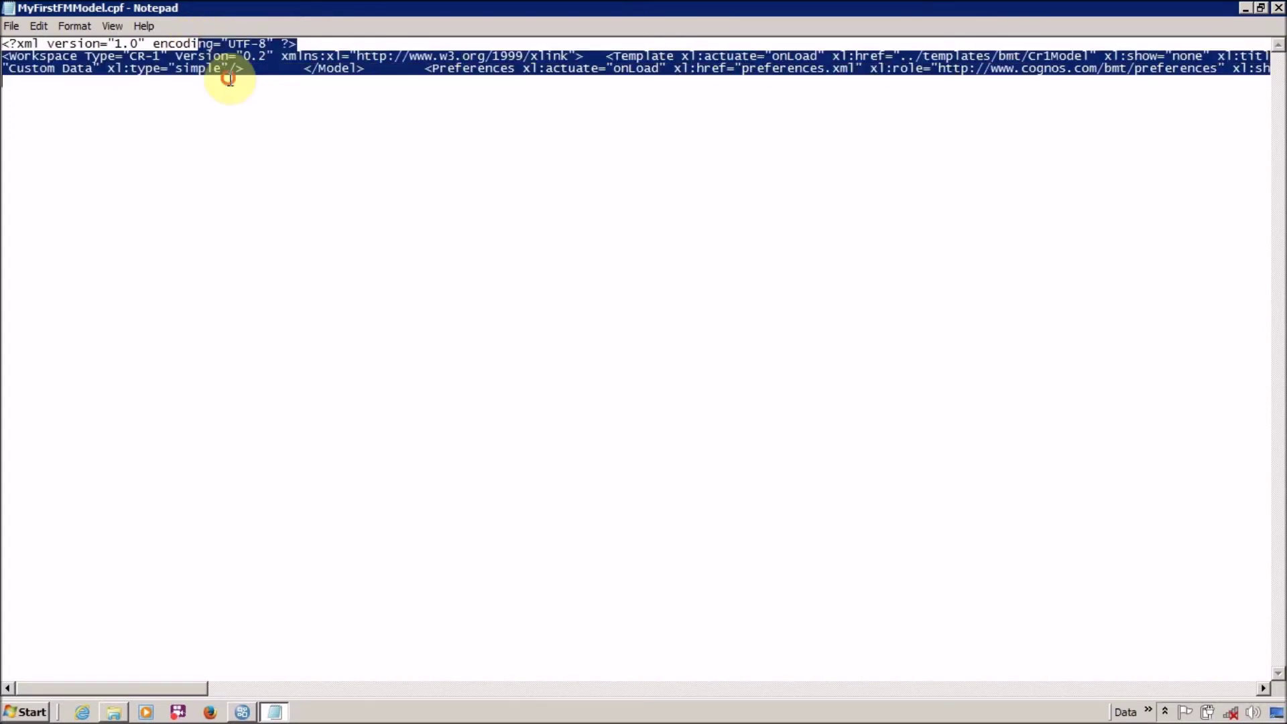
drag(178, 689, 466, 681)
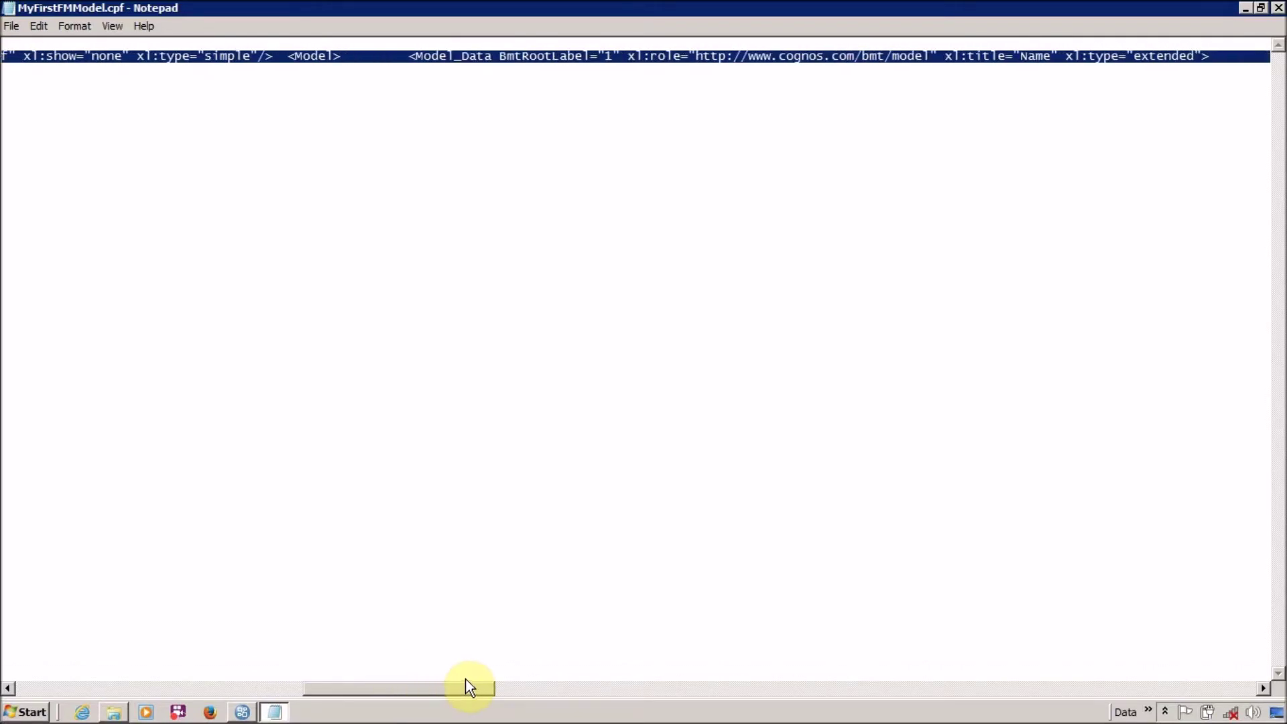
drag(405, 58, 414, 113)
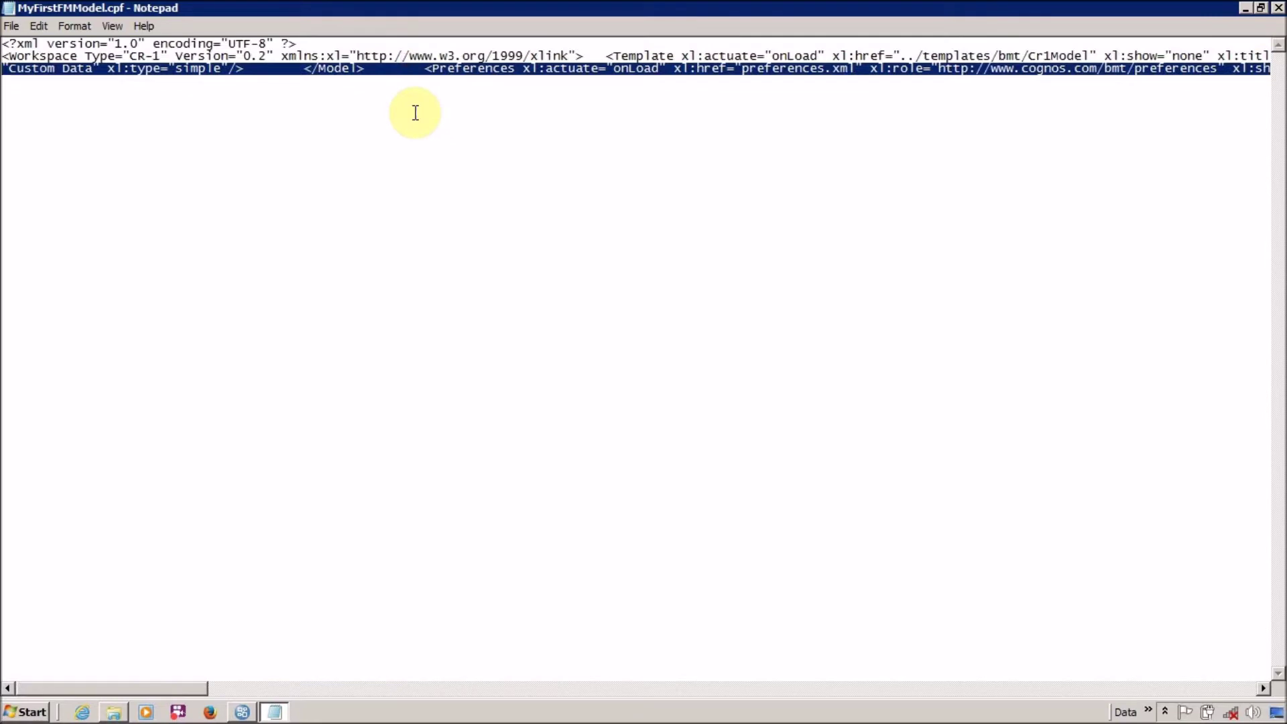
click(708, 82)
key(ctrl+f)
text(Model)
key(Return)
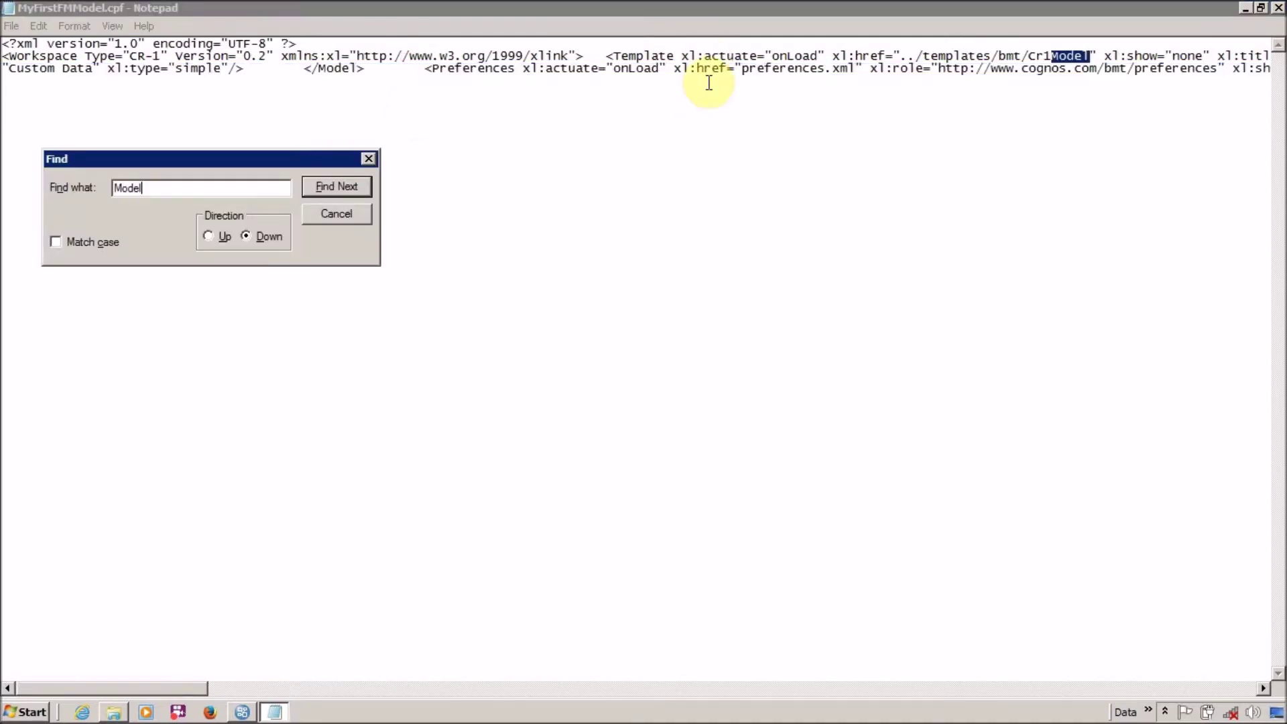
key(Return)
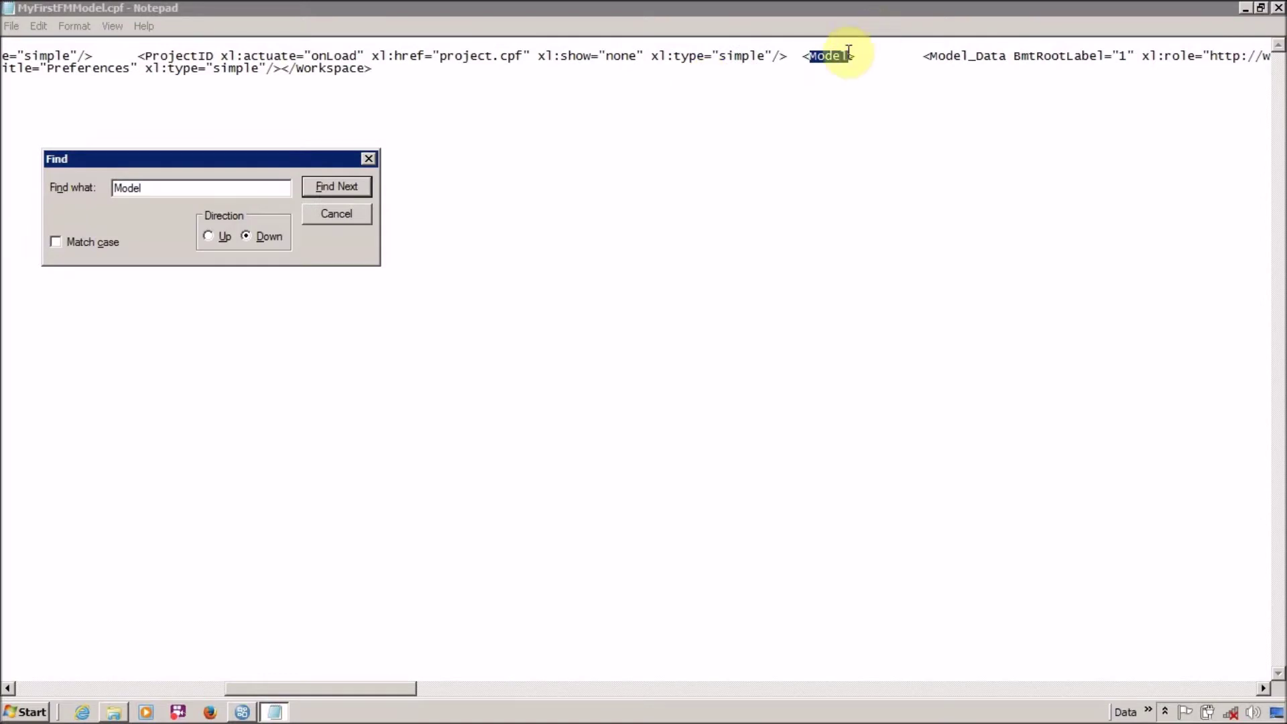
Put the Model_Data and Model_Segment elements each at the start of their own line
click(914, 57)
key(Home)
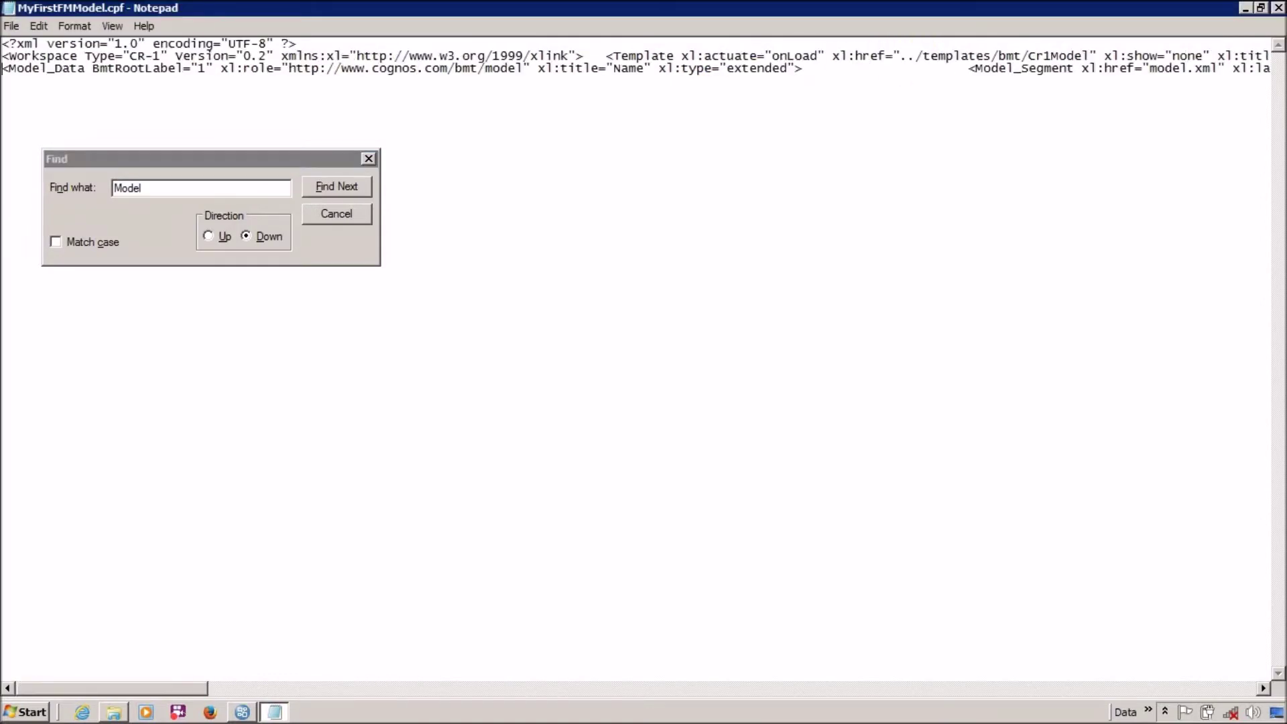
key(Right)
key(Right)
key(Right)
key(Right)
key(Right)
key(ctrl+Right)
key(ctrl+Right)
key(ctrl+Right)
key(ctrl+Right)
key(ctrl+Right)
key(ctrl+Right)
key(ctrl+Right)
key(ctrl+Right)
key(Right)
key(Right)
key(Right)
key(Right)
key(Right)
key(Right)
key(Right)
key(Right)
key(Right)
key(Right)
key(Right)
key(Right)
key(Right)
key(Right)
key(Right)
key(Right)
key(Right)
key(Right)
key(Right)
key(Right)
key(Left)
key(Left)
key(Left)
key(Left)
key(Left)
key(Return)
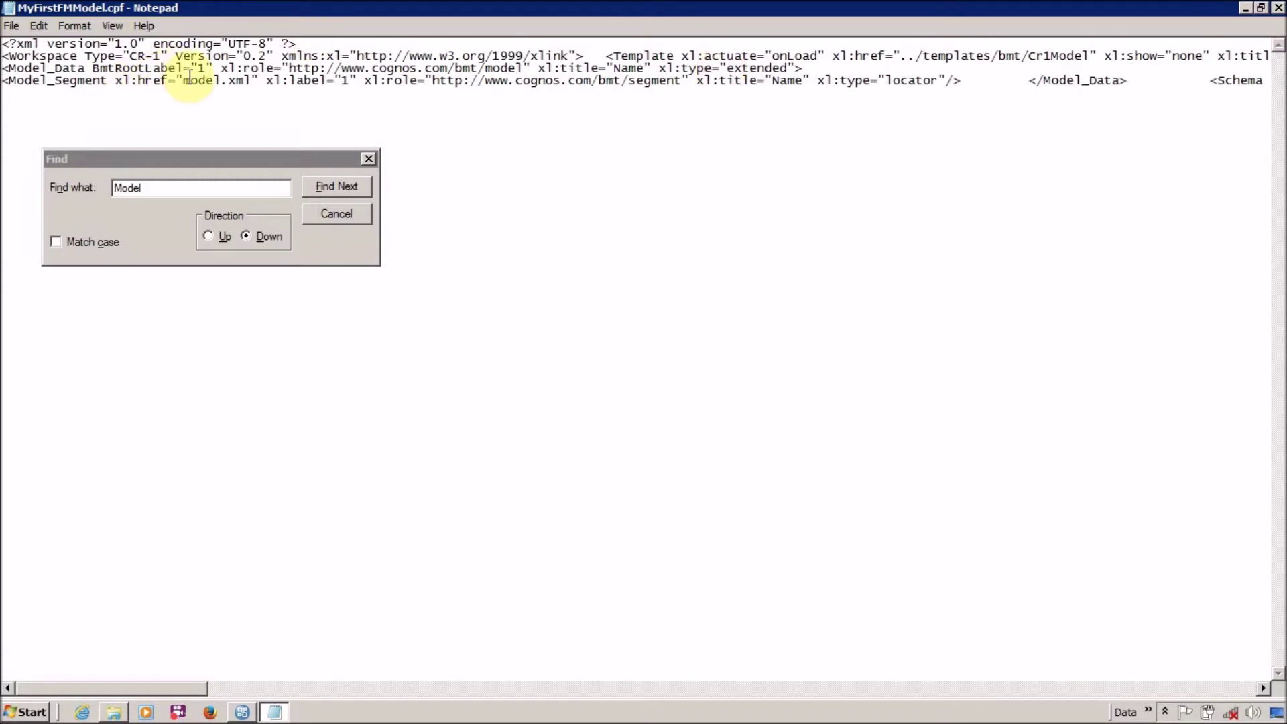
Dismiss the text search and close MyFirstFMModel.cpf without saving the changes
click(369, 159)
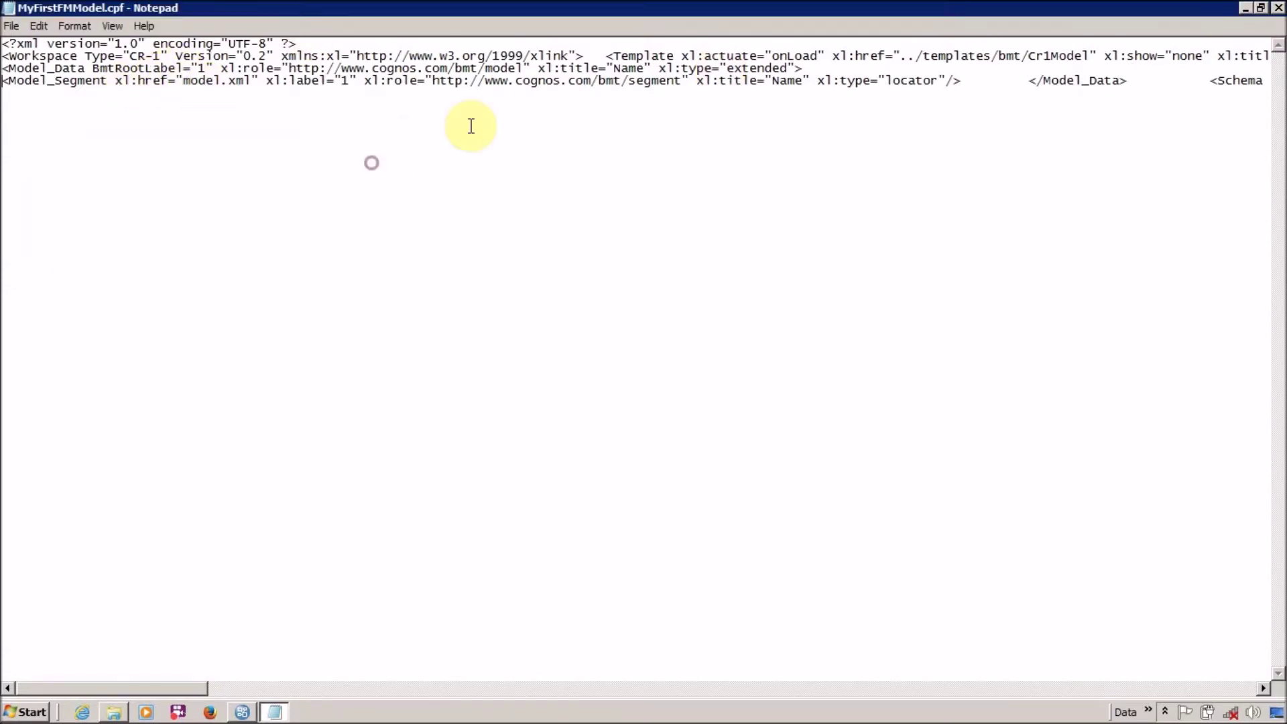
click(1277, 8)
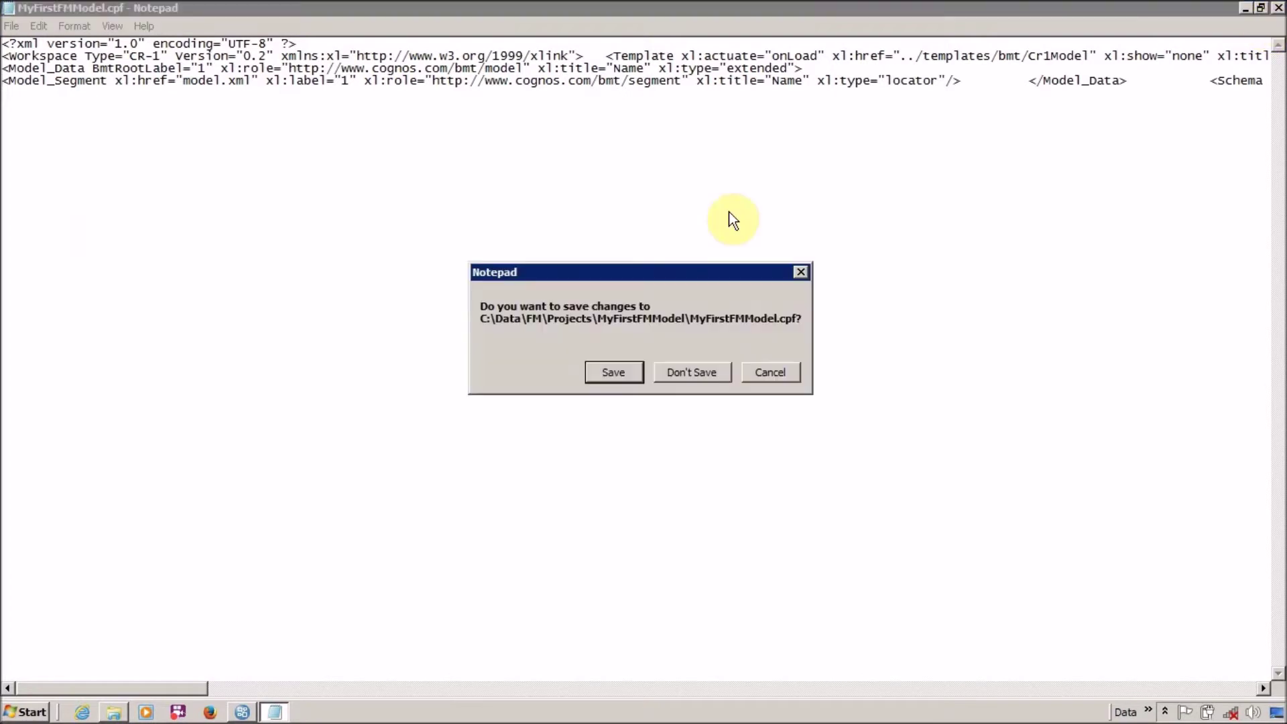
click(691, 372)
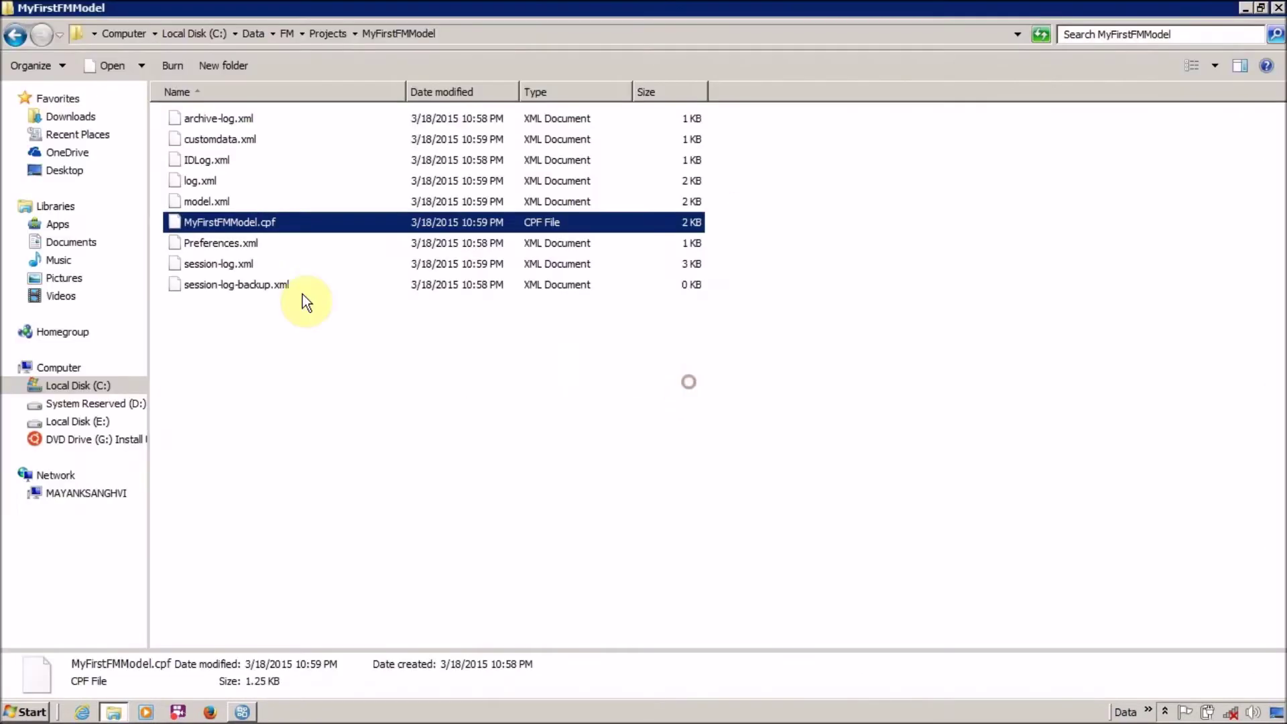
Open model.xml in WordPad and read through its project, locale and namespace definitions
click(199, 204)
right_click(198, 204)
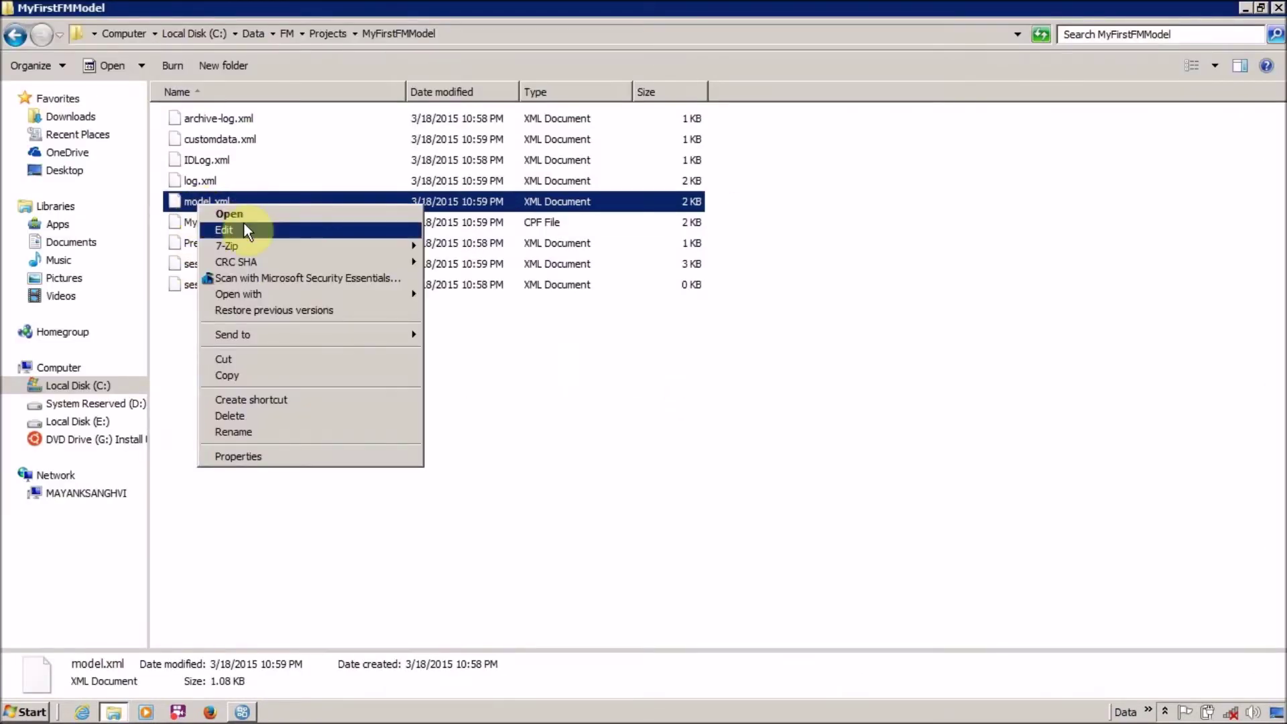
click(244, 223)
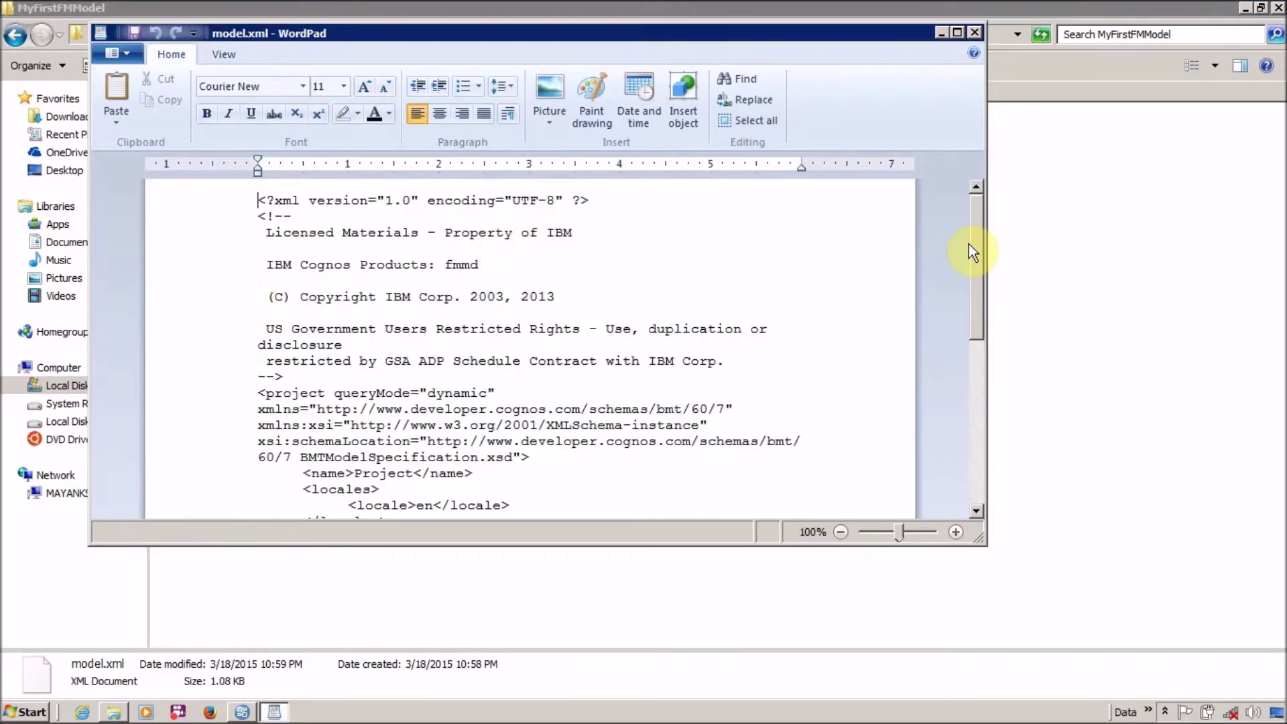
drag(976, 225, 964, 298)
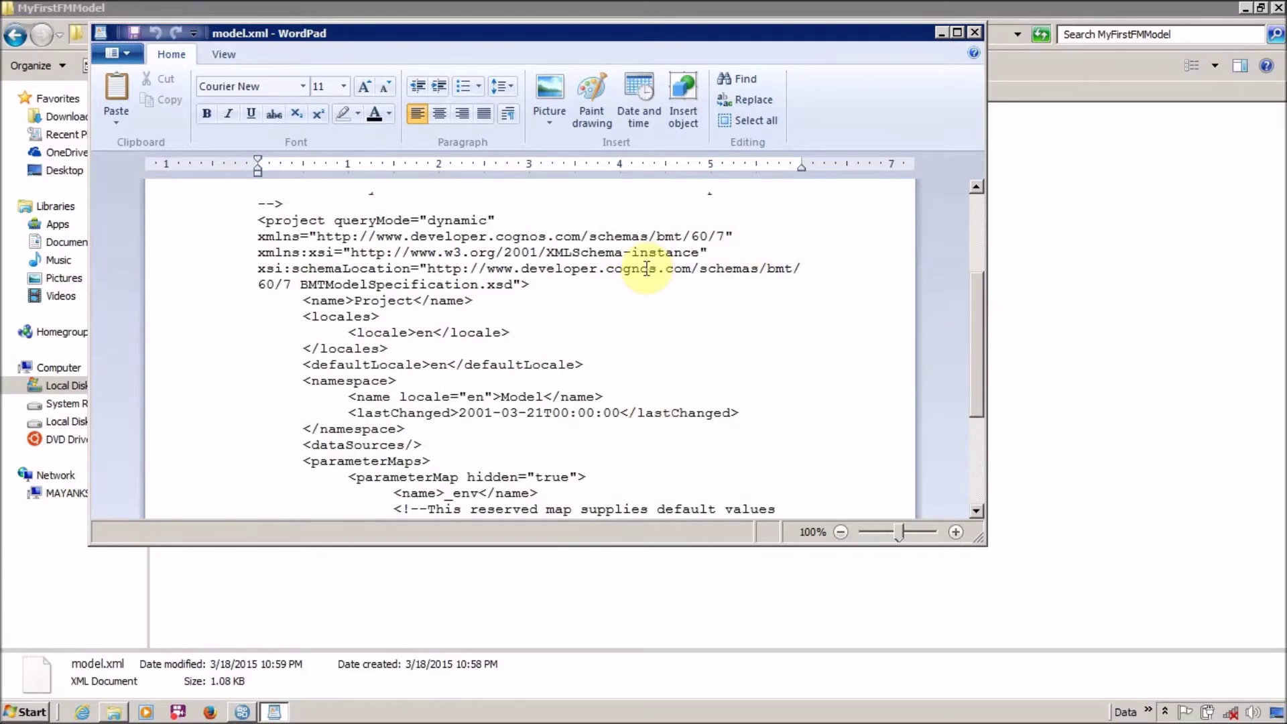
Switch to IBM Cognos Framework Manager and create a new namespace under Model
key(alt+Tab)
key(alt+Tab)
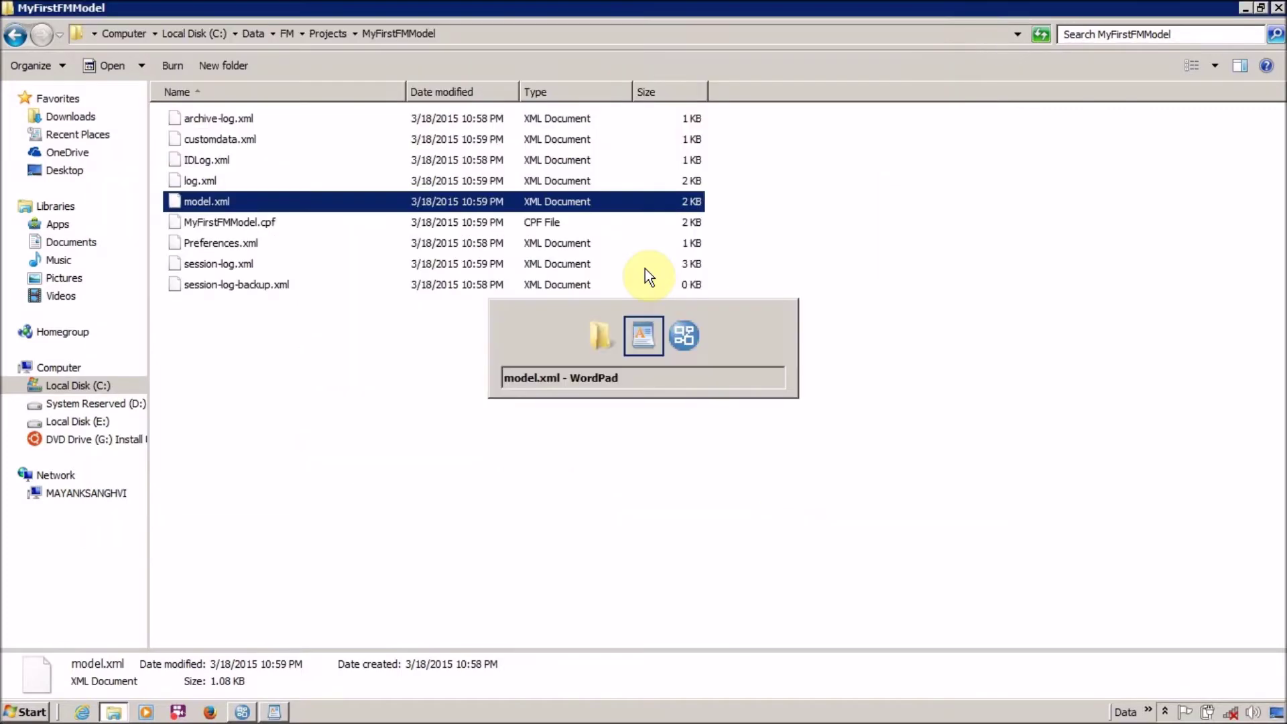
key(alt+Tab)
right_click(66, 125)
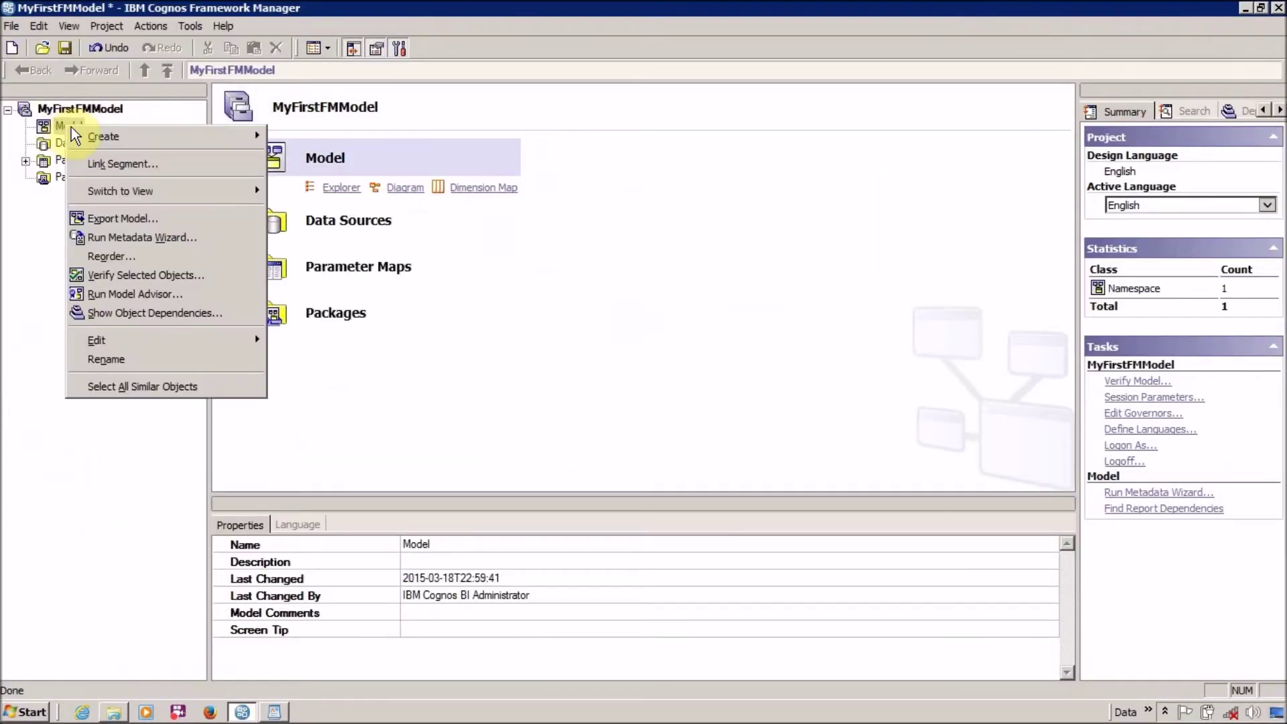
mouse_move(100, 136)
click(335, 176)
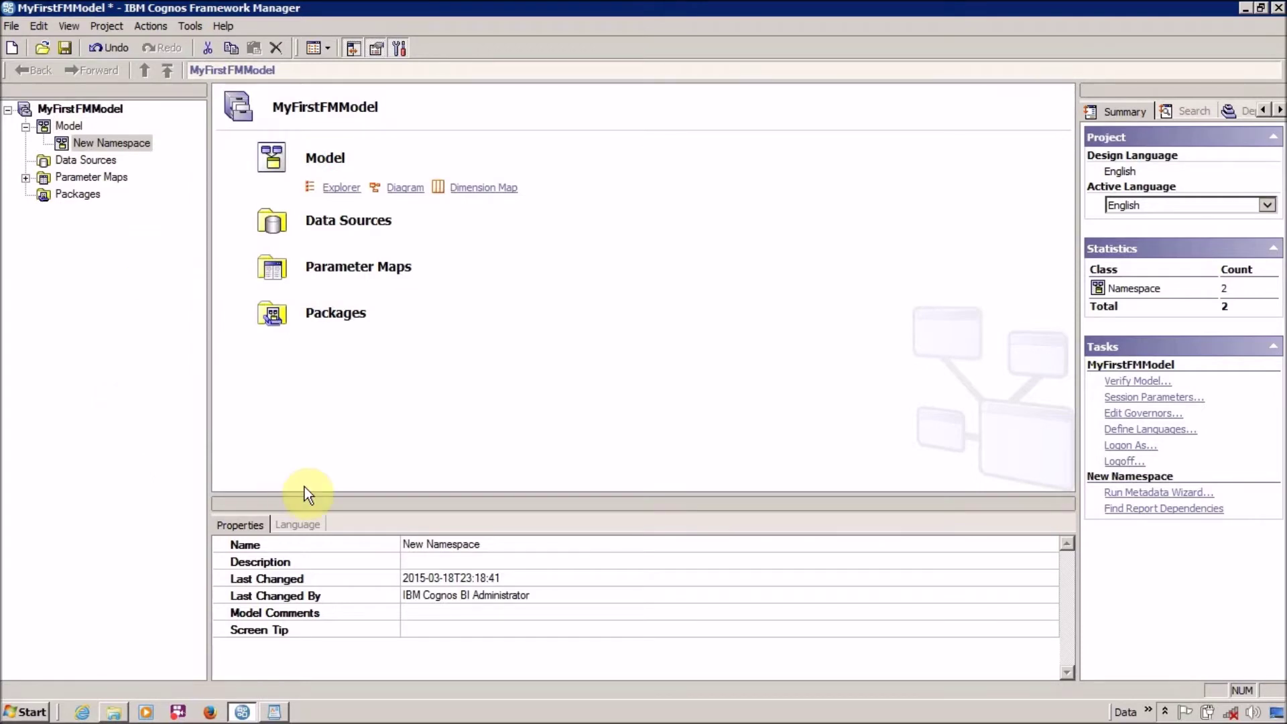
Rename the new namespace to TestNameSpace and save the project
click(508, 543)
text(Te)
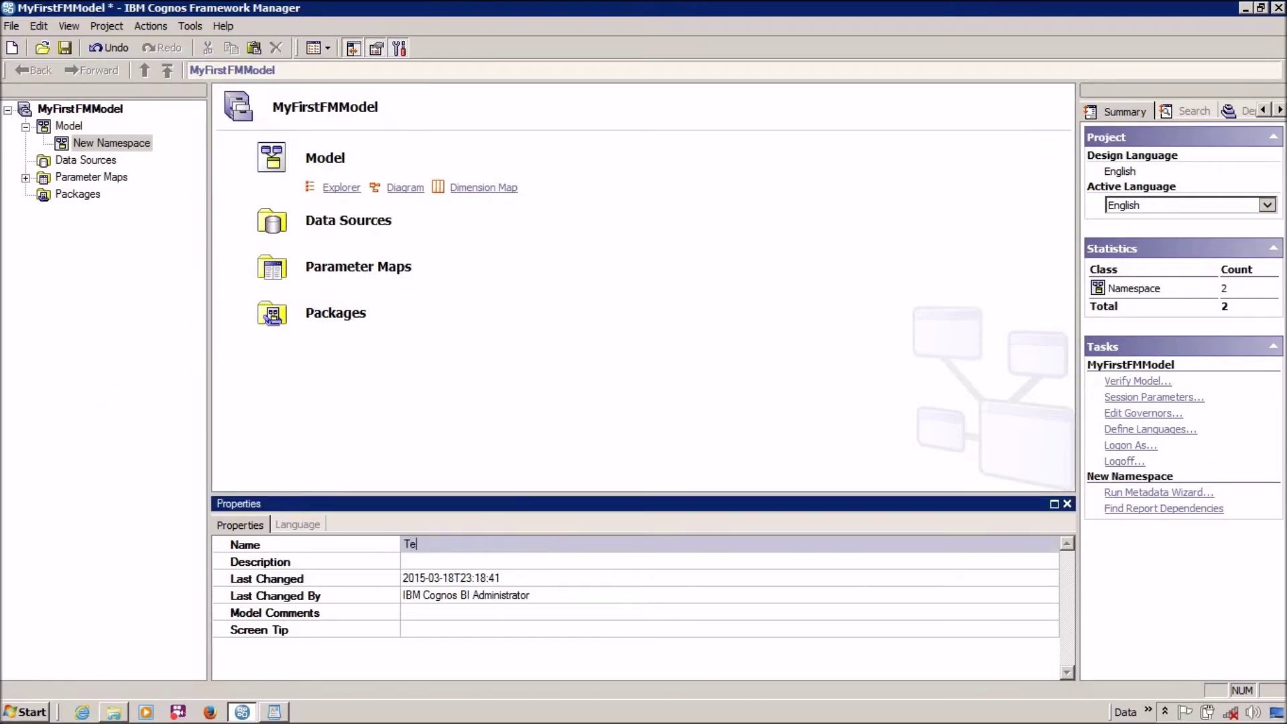
text(stNameSpace)
key(Return)
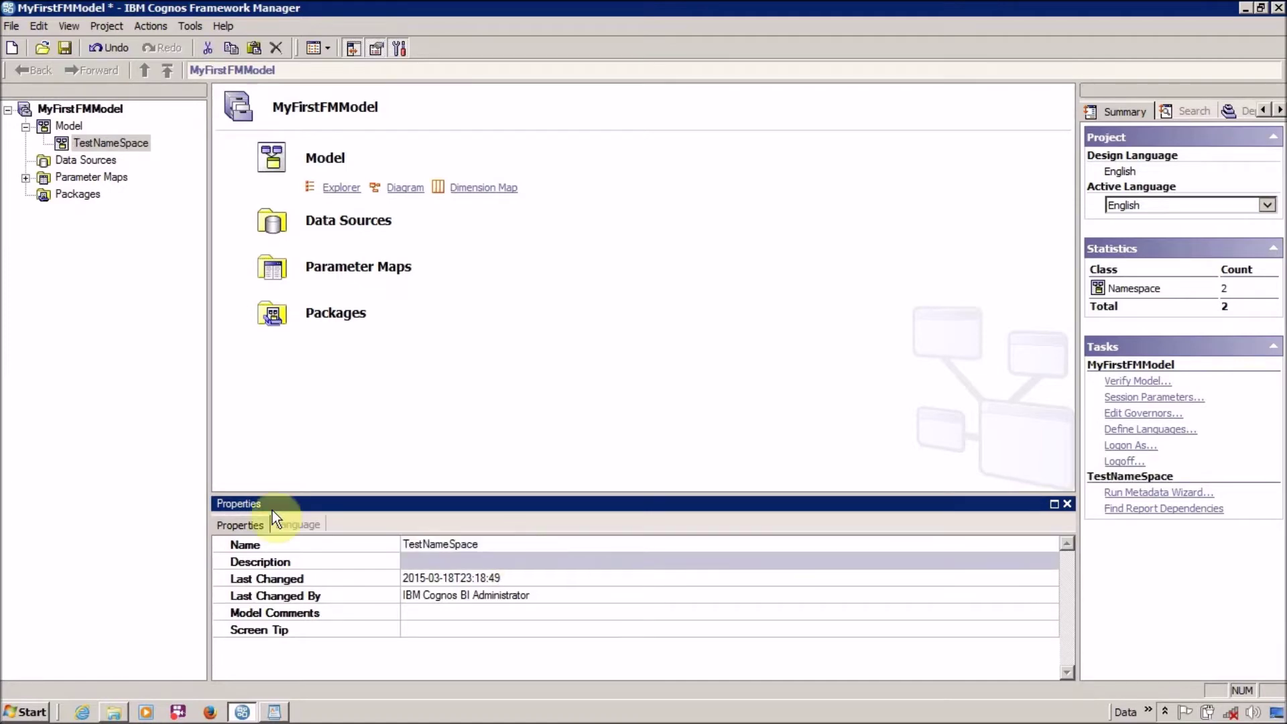
click(69, 329)
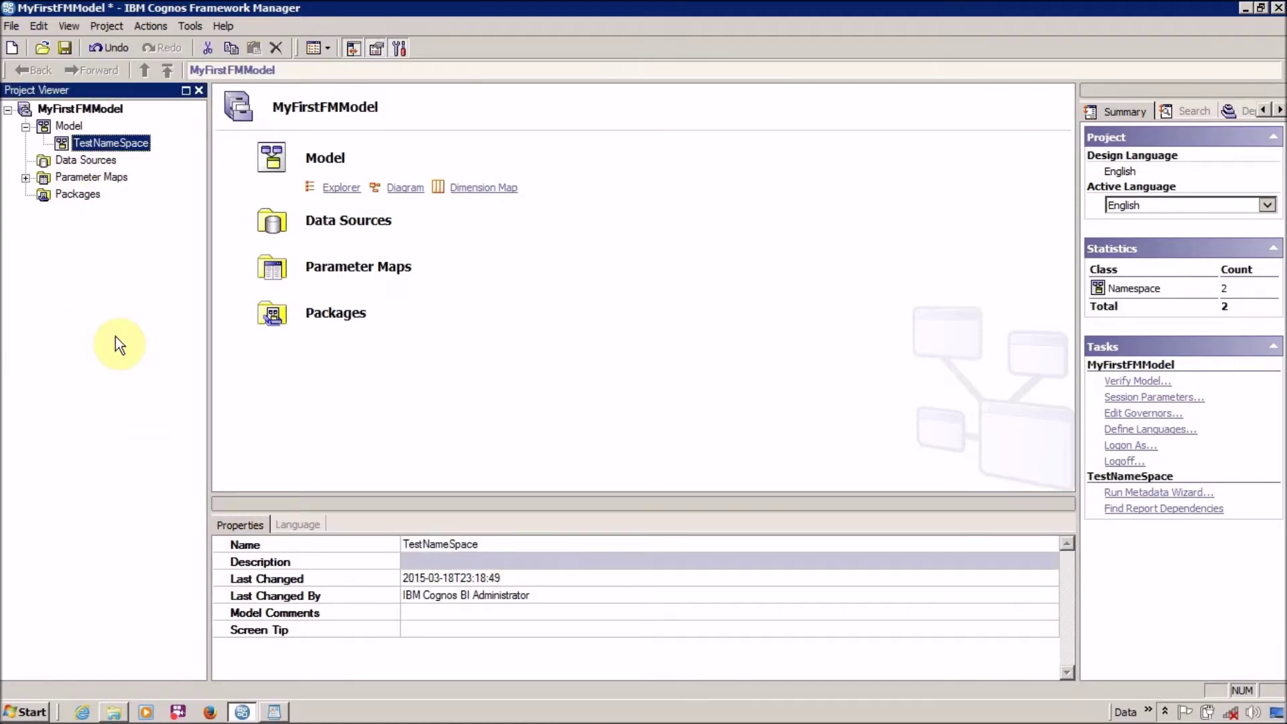
key(ctrl+s)
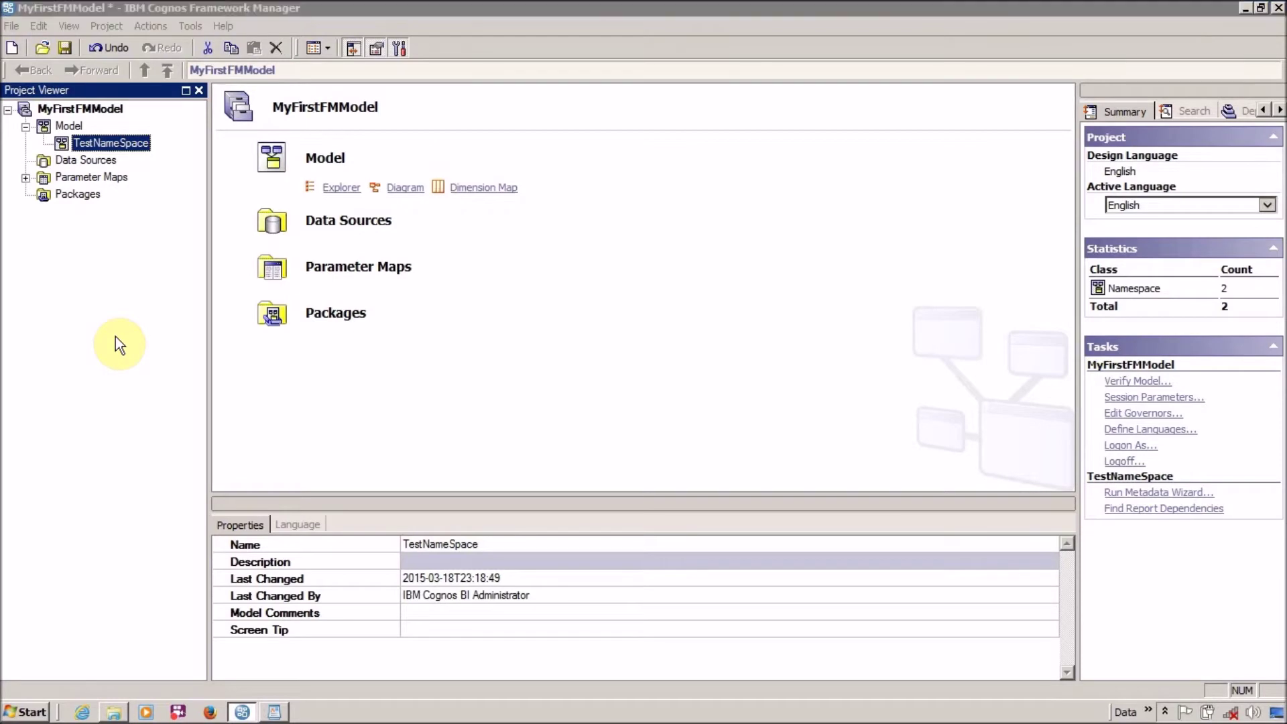
Switch back to the MyFirstFMModel folder, close the outdated model.xml and reopen the saved version in WordPad
key(alt+Tab)
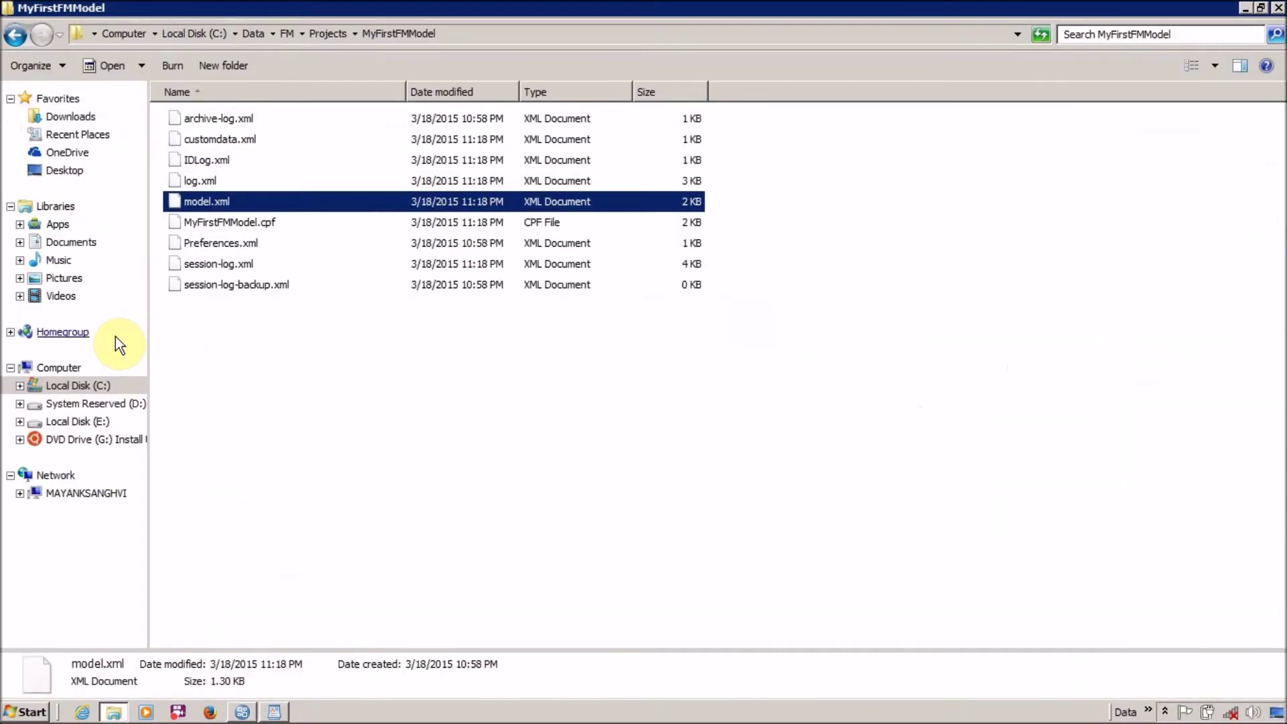
click(390, 372)
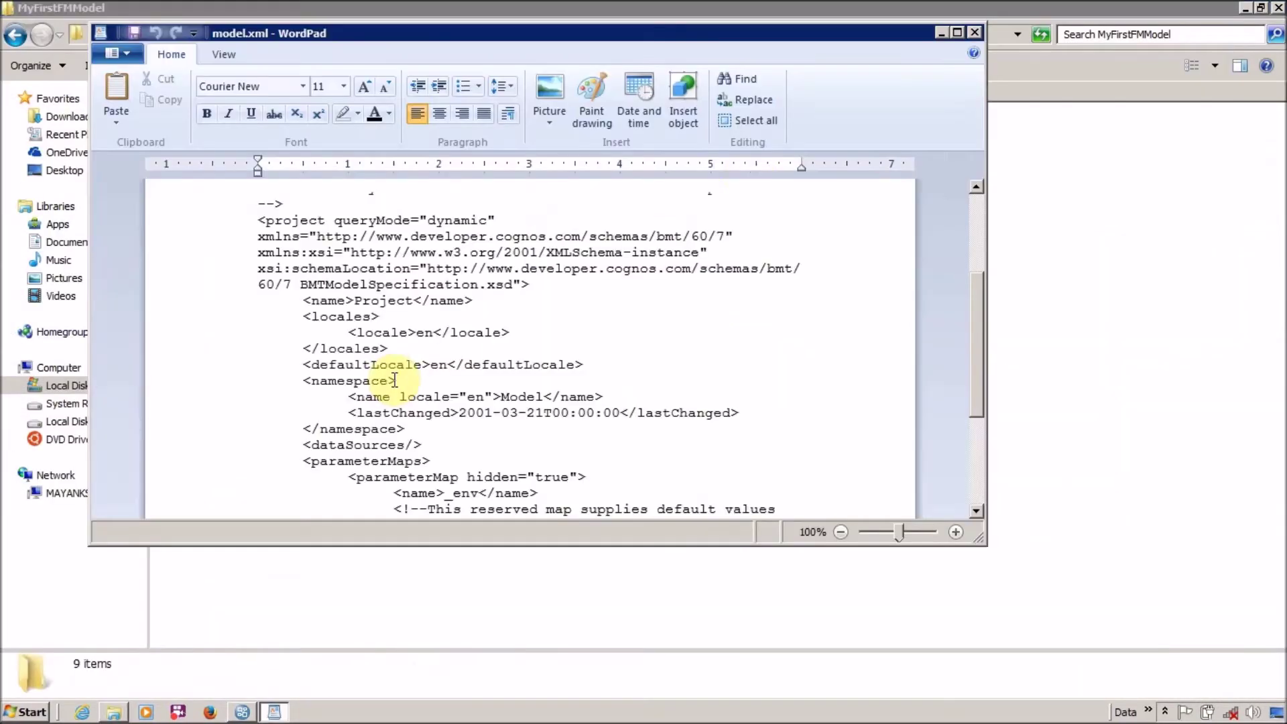
click(972, 32)
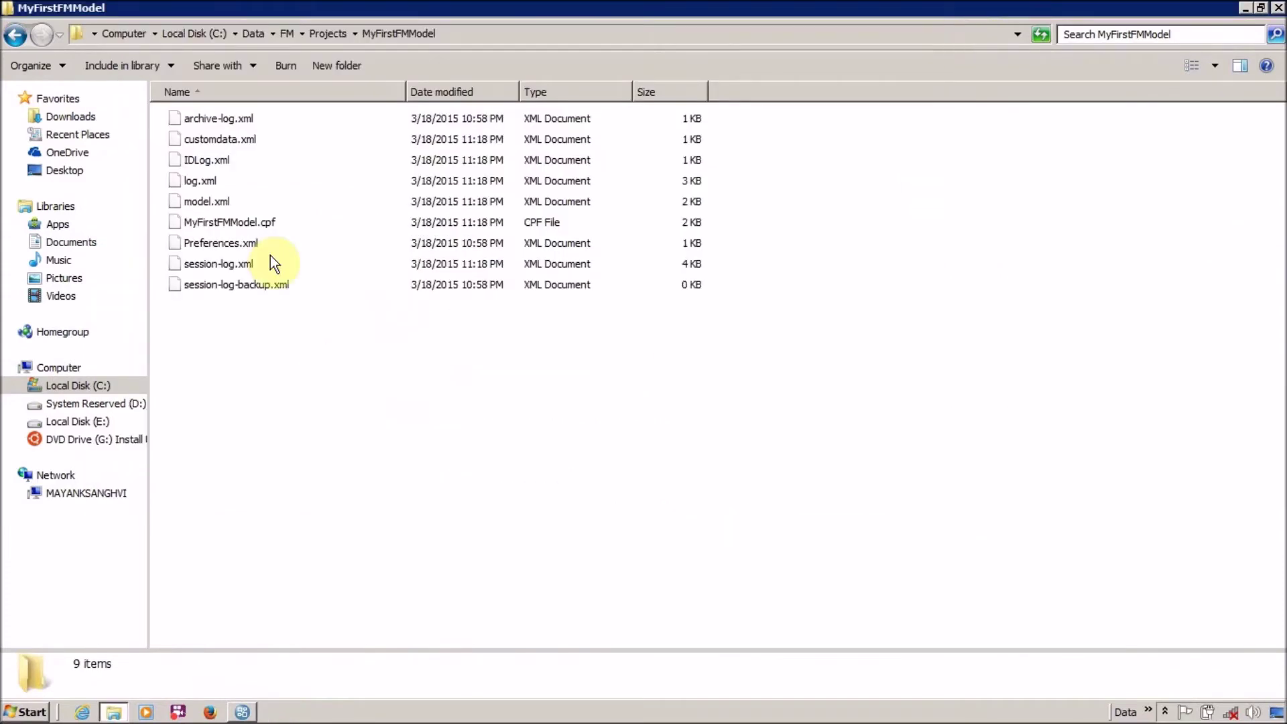
click(229, 201)
right_click(229, 200)
click(257, 213)
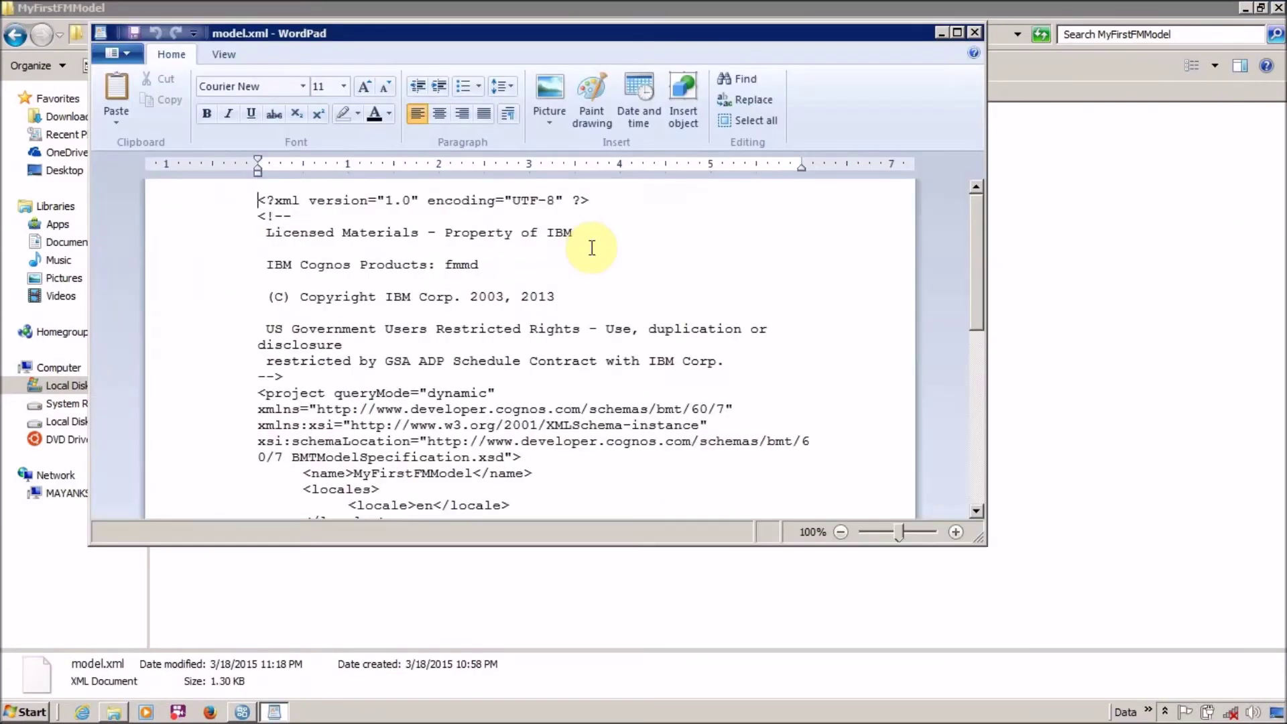
Maximize the model.xml window, switch to IBM Cognos Framework Manager and copy the TestNameSpace namespace's name from its properties
double_click(682, 35)
key(alt+Tab)
key(alt+Tab)
key(alt+Tab)
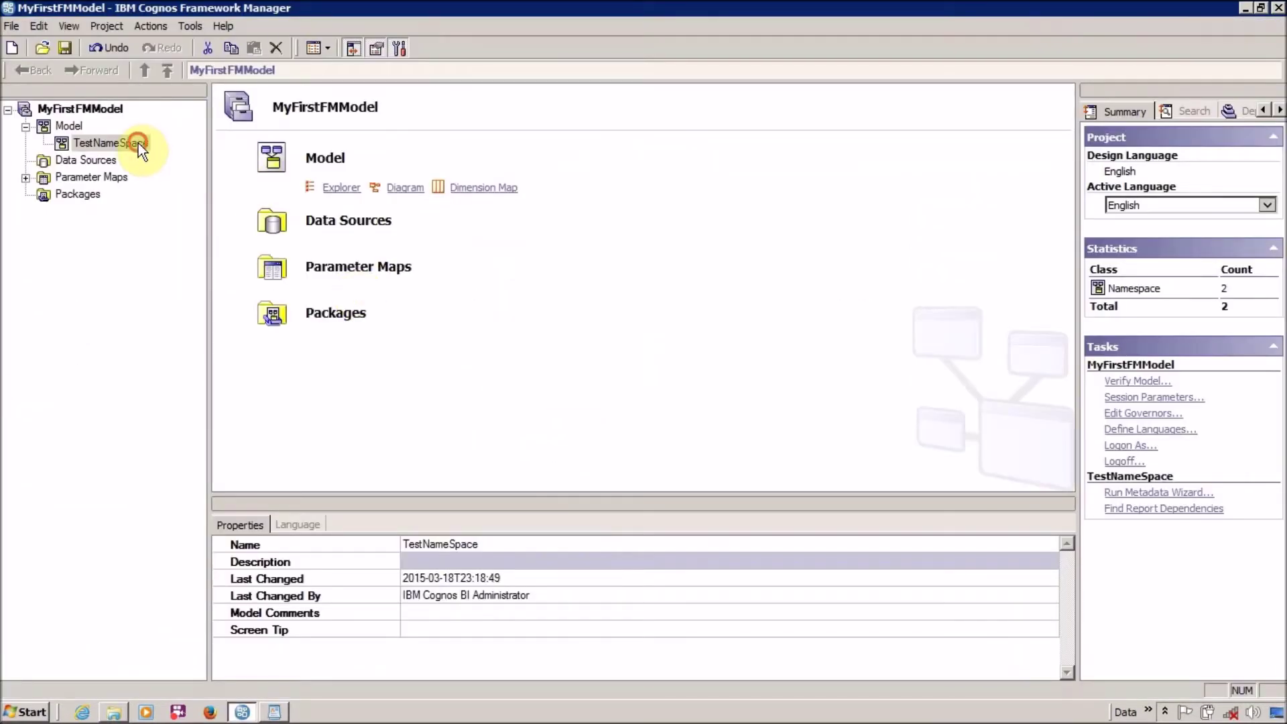
click(513, 548)
key(ctrl+c)
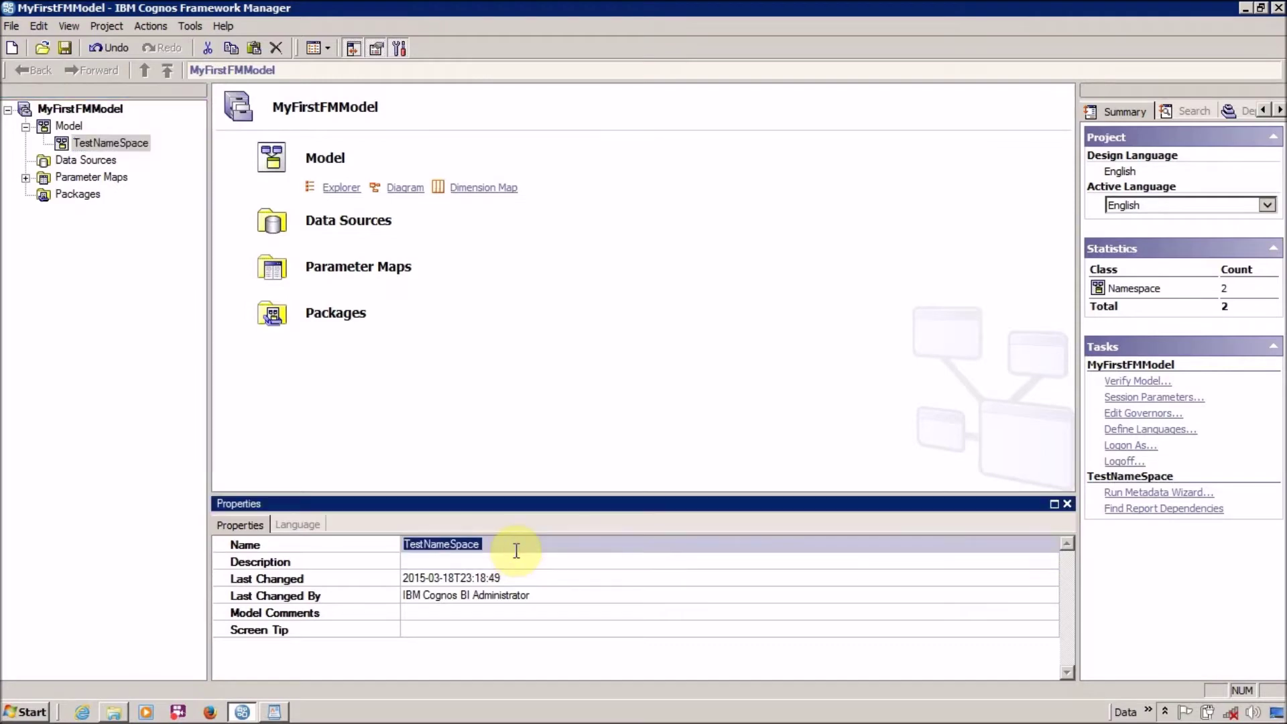
Switch to WordPad, search model.xml for TestNameSpace and highlight its name definition
key(alt+Tab)
click(445, 360)
key(alt+Tab)
click(454, 283)
key(ctrl+f)
key(ctrl+v)
key(Return)
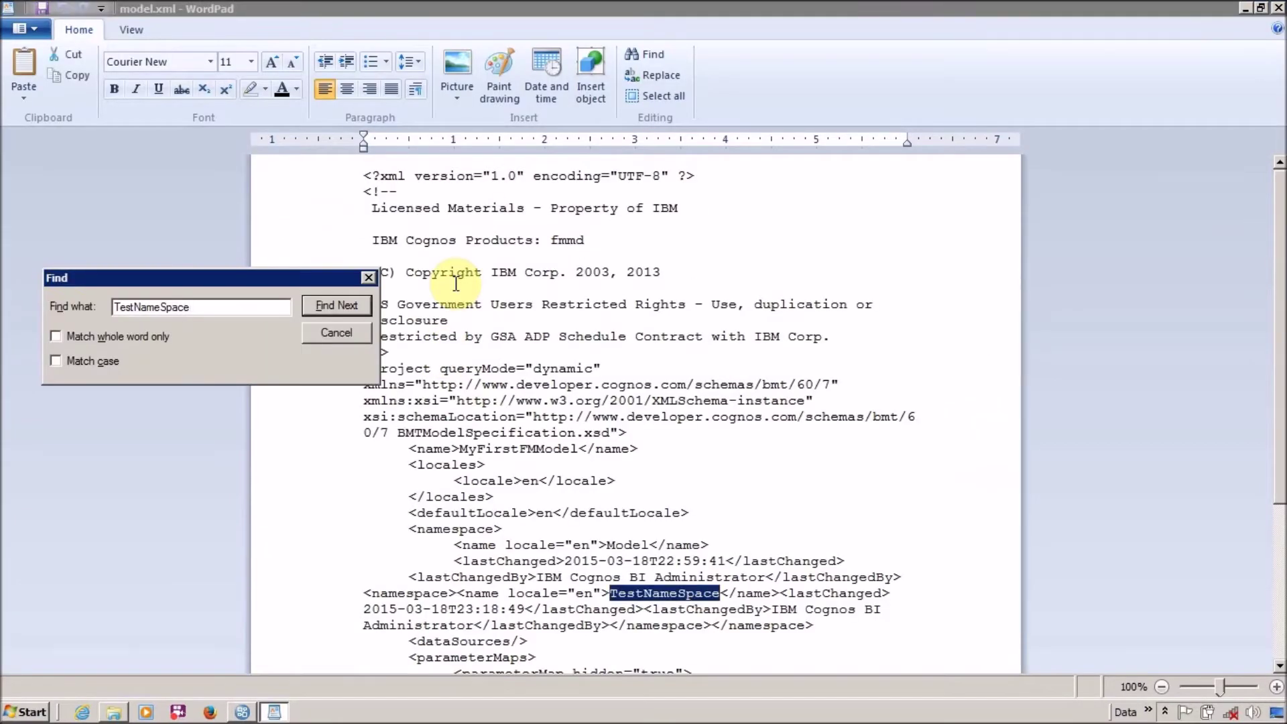
click(373, 276)
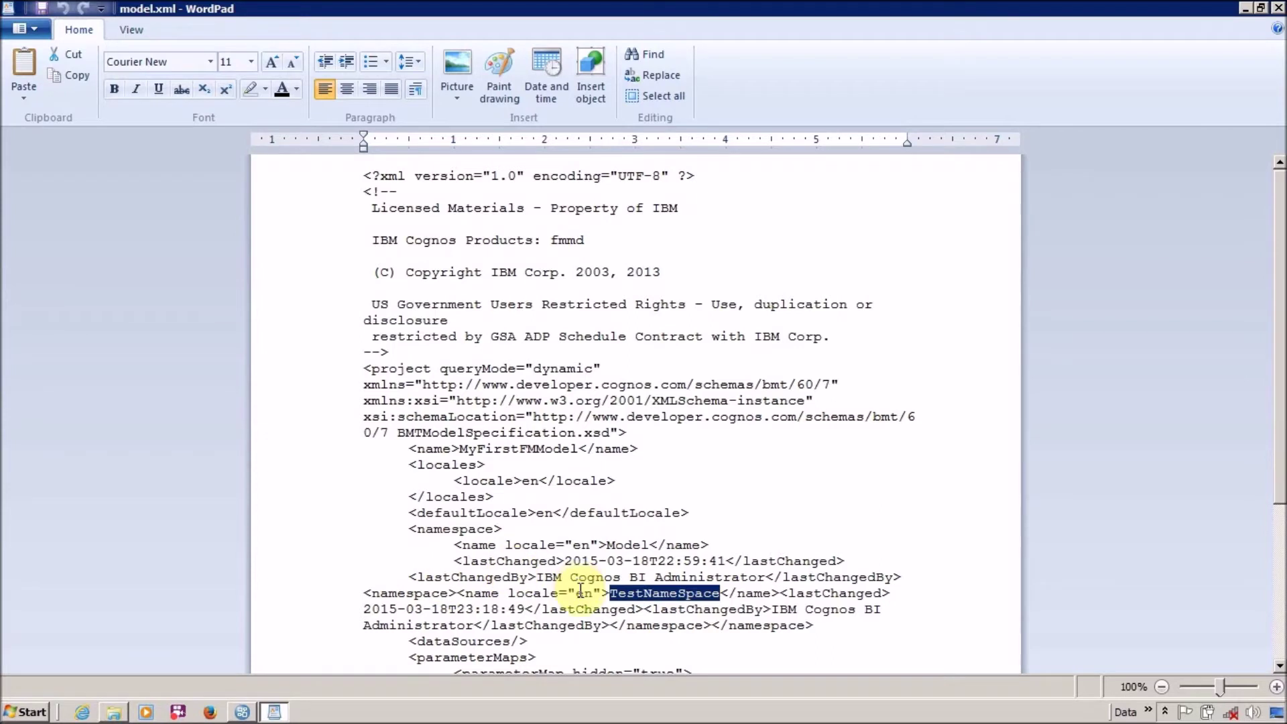
drag(492, 595, 675, 592)
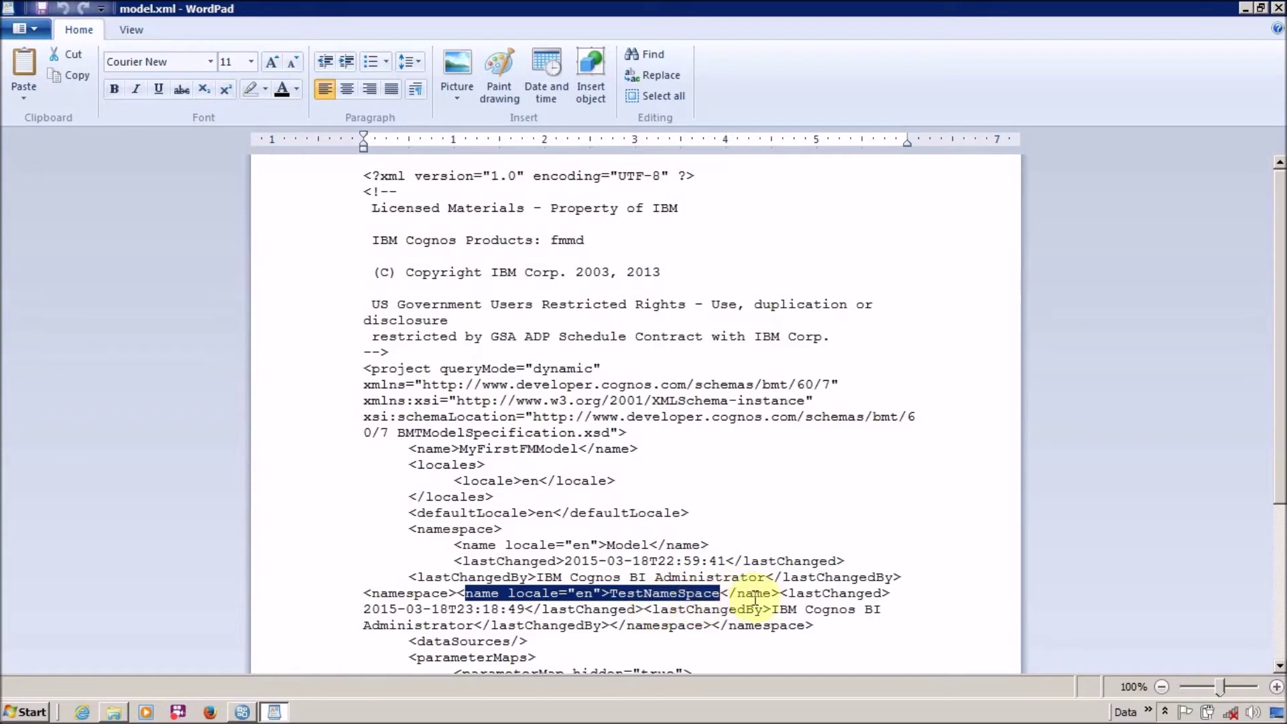
Switch to IBM Cognos Framework Manager and create a new namespace under TestNameSpace, with another new namespace nested inside it
key(alt+Tab)
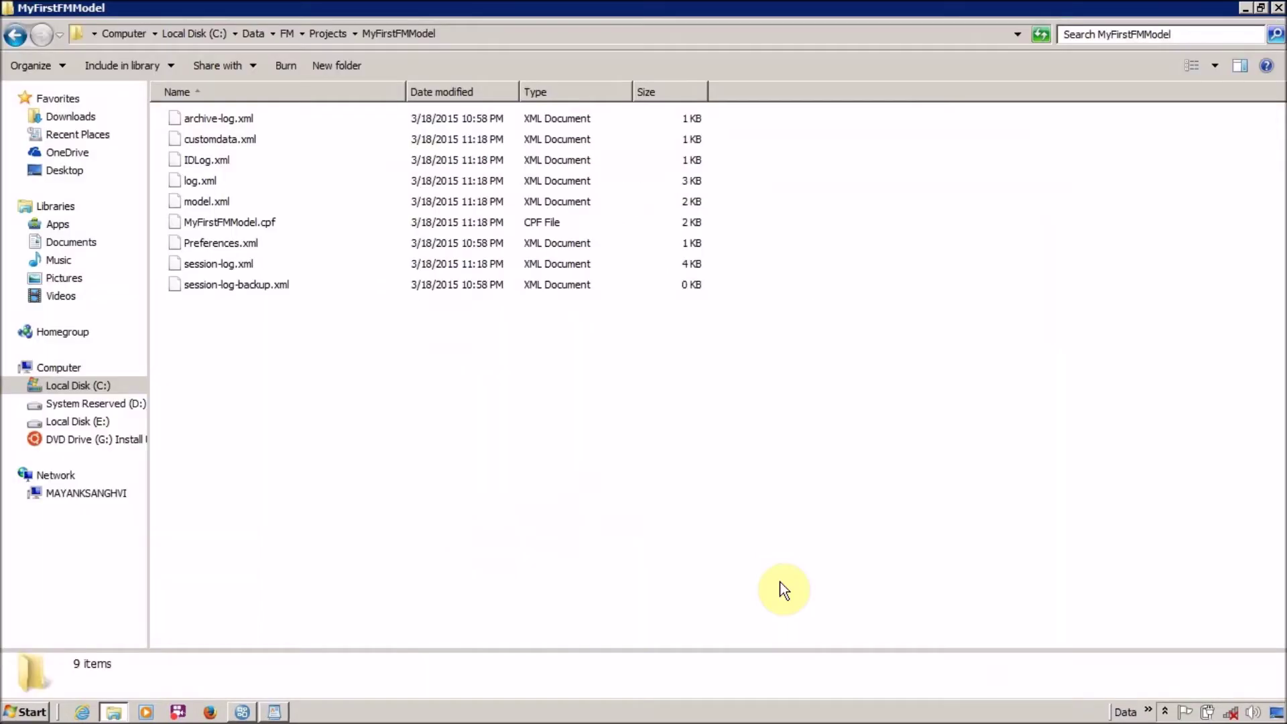
key(alt+Tab)
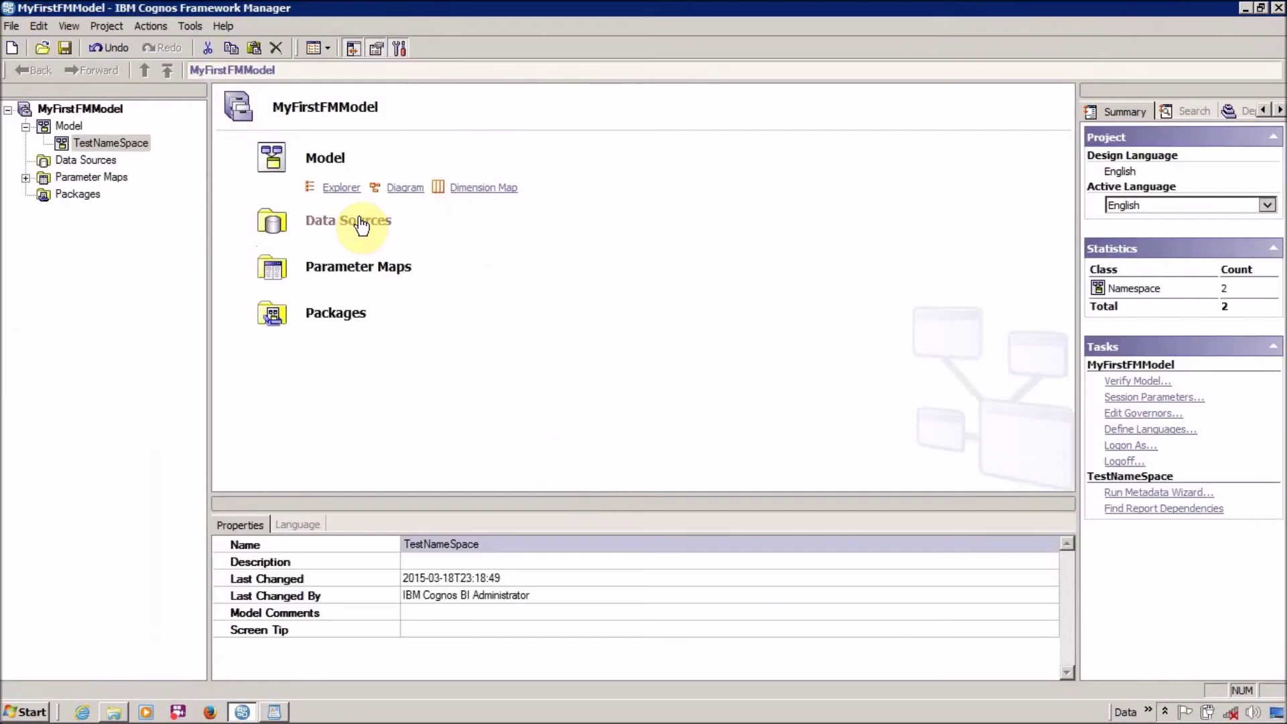
right_click(99, 146)
mouse_move(190, 163)
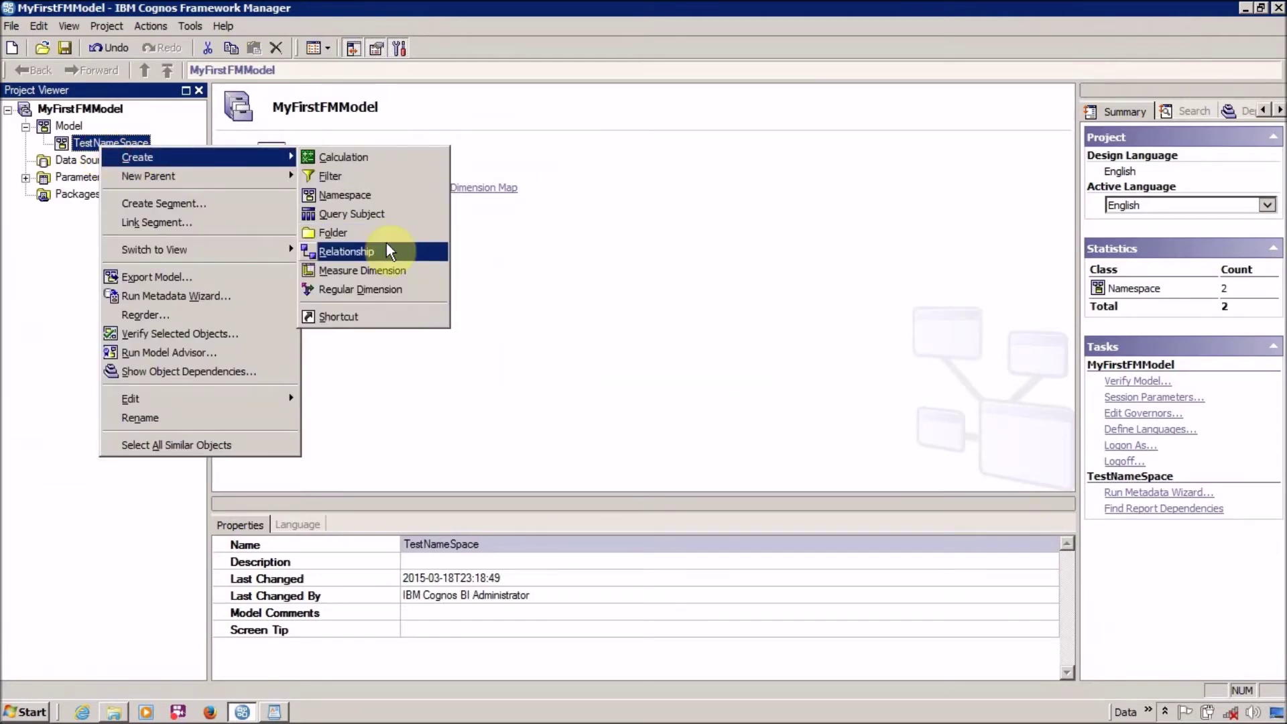
click(402, 194)
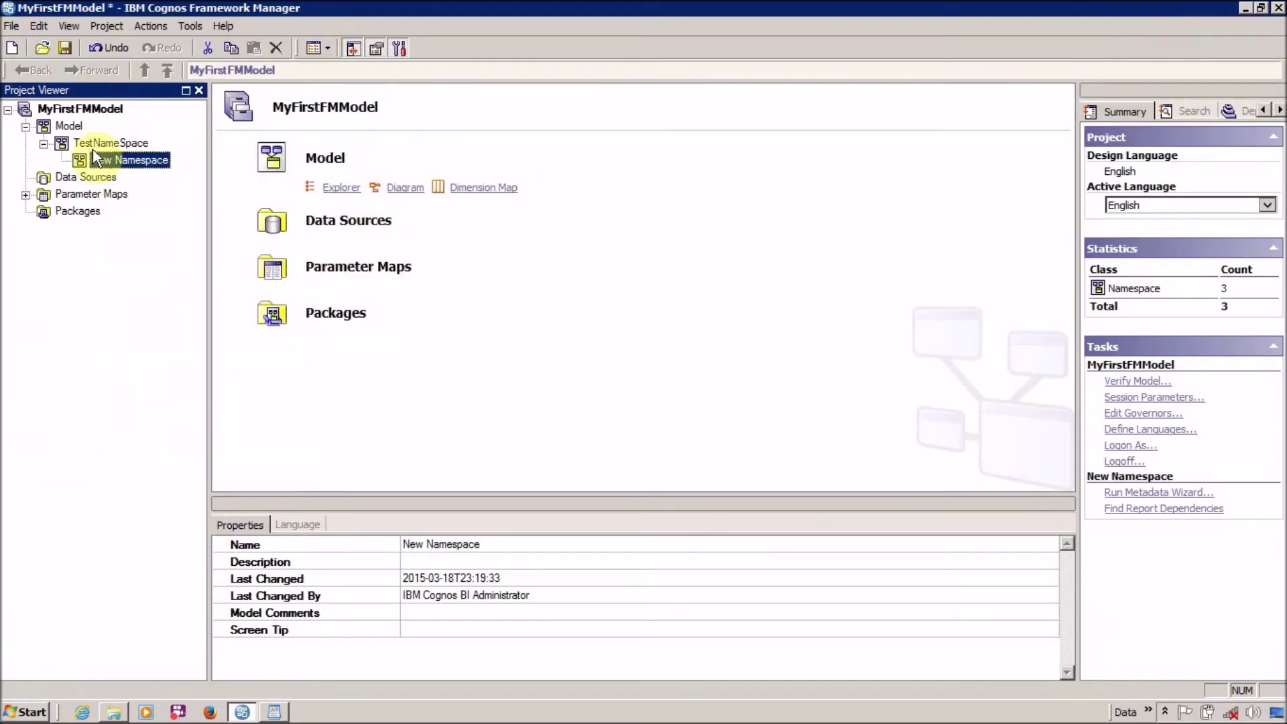
right_click(111, 159)
mouse_move(166, 171)
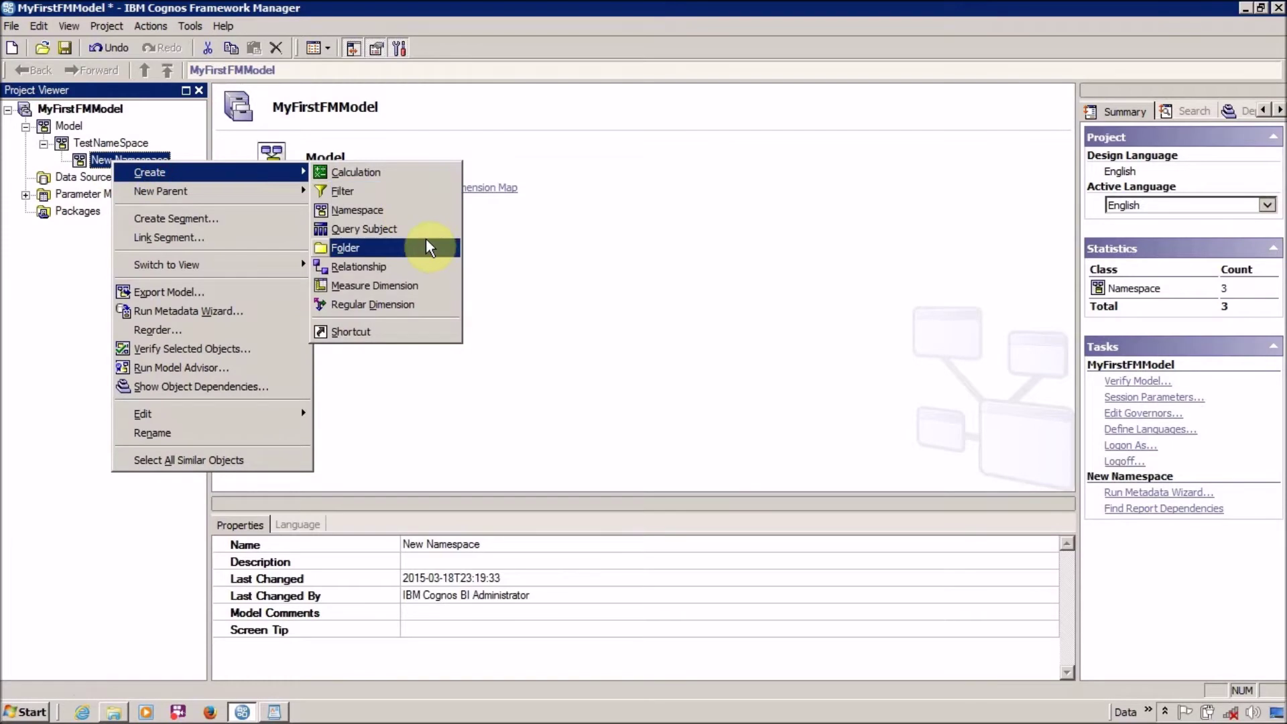
click(419, 209)
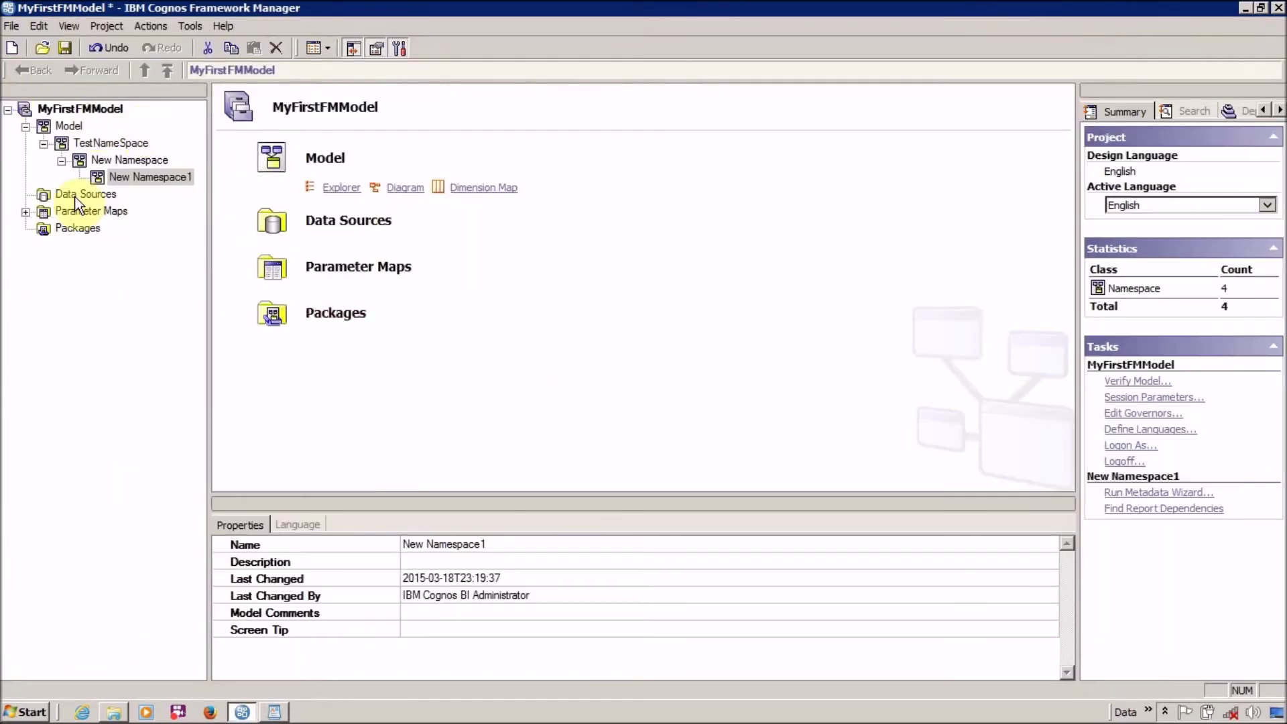
Close the outdated model.xml in WordPad and save the Framework Manager project
key(alt+Tab)
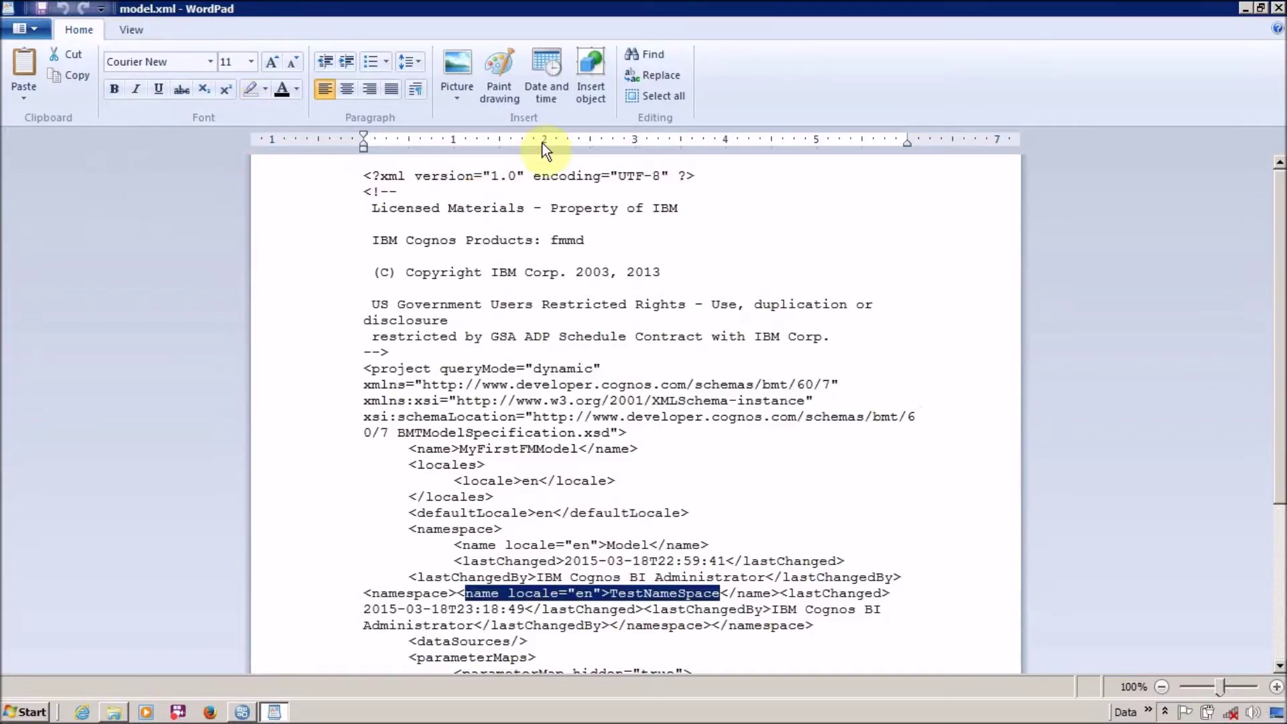
click(1277, 7)
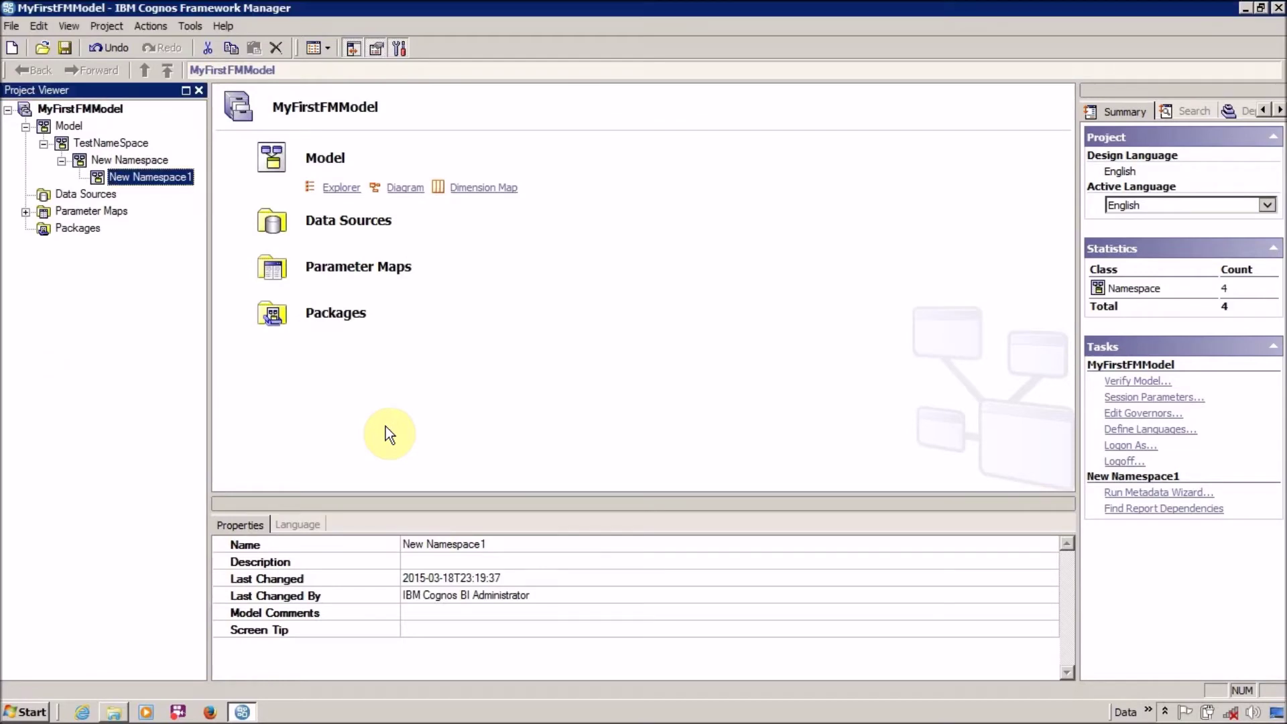
Switch to the MyFirstFMModel folder and open the updated model.xml in WordPad
key(alt+Tab)
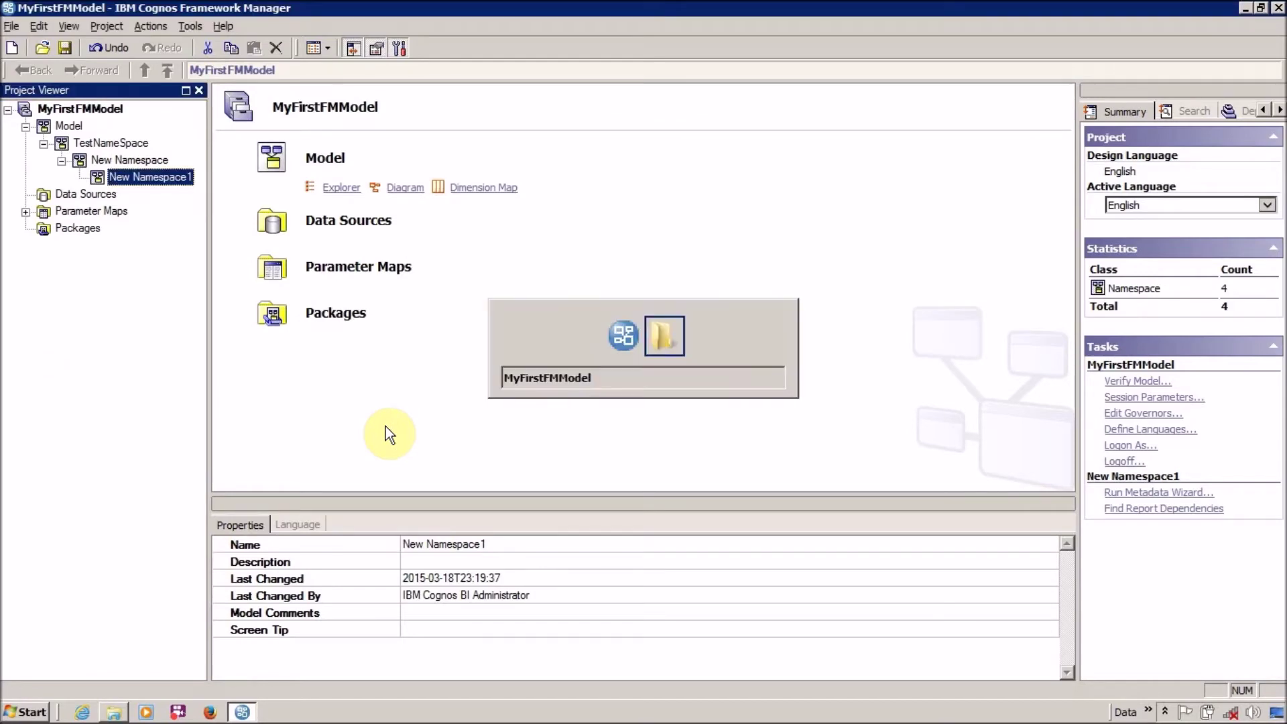
click(409, 210)
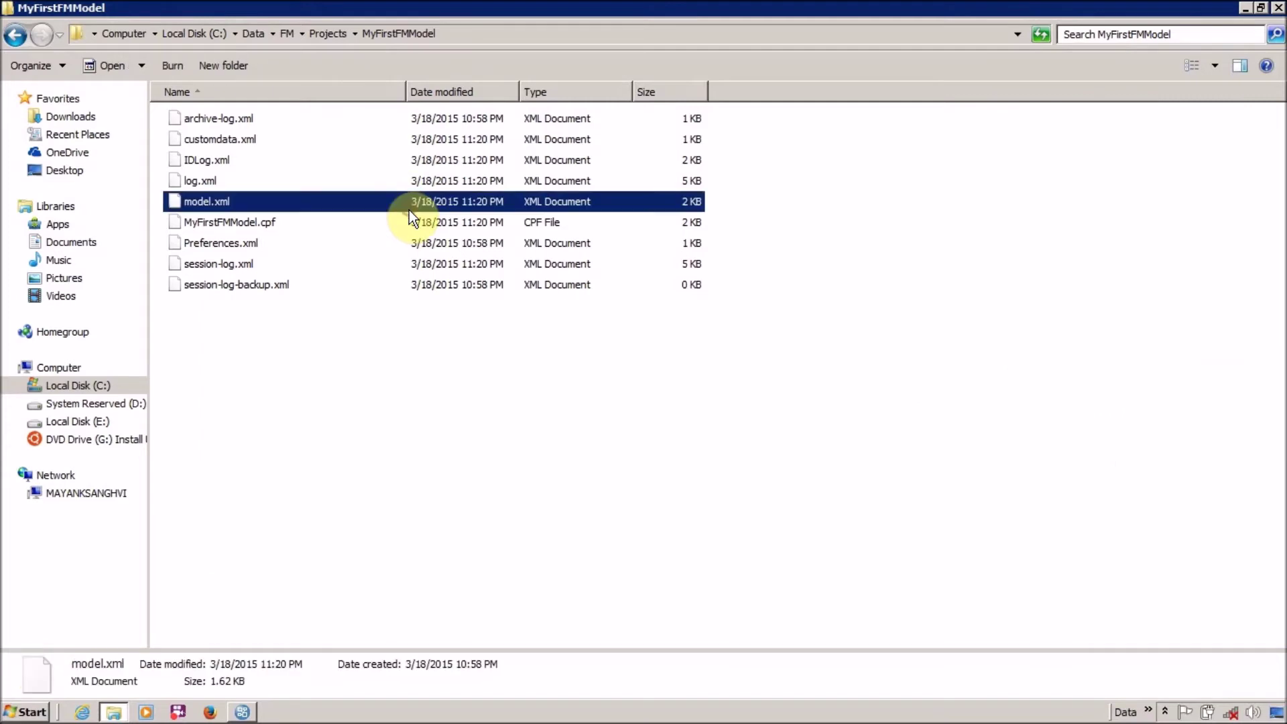
right_click(409, 211)
click(455, 236)
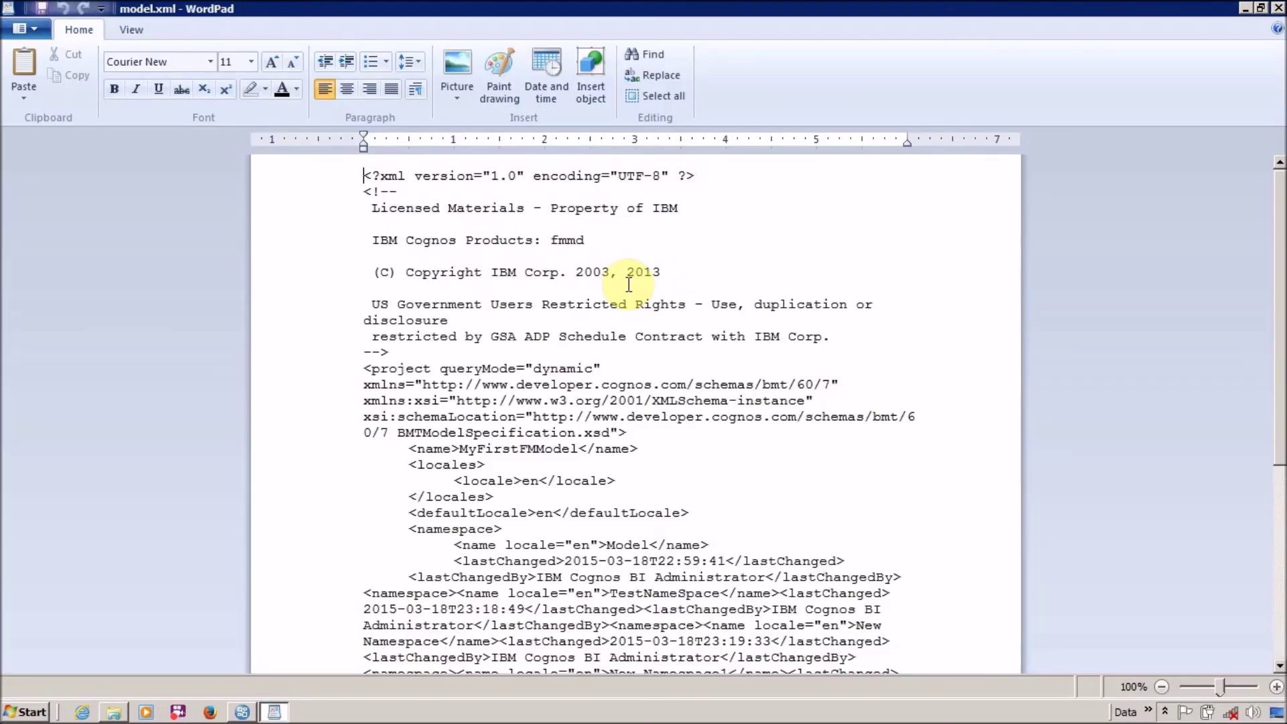
Compare the MyFirstFMModel project name in model.xml with the project tree in Framework Manager
double_click(472, 447)
key(alt+Tab)
key(alt+Tab)
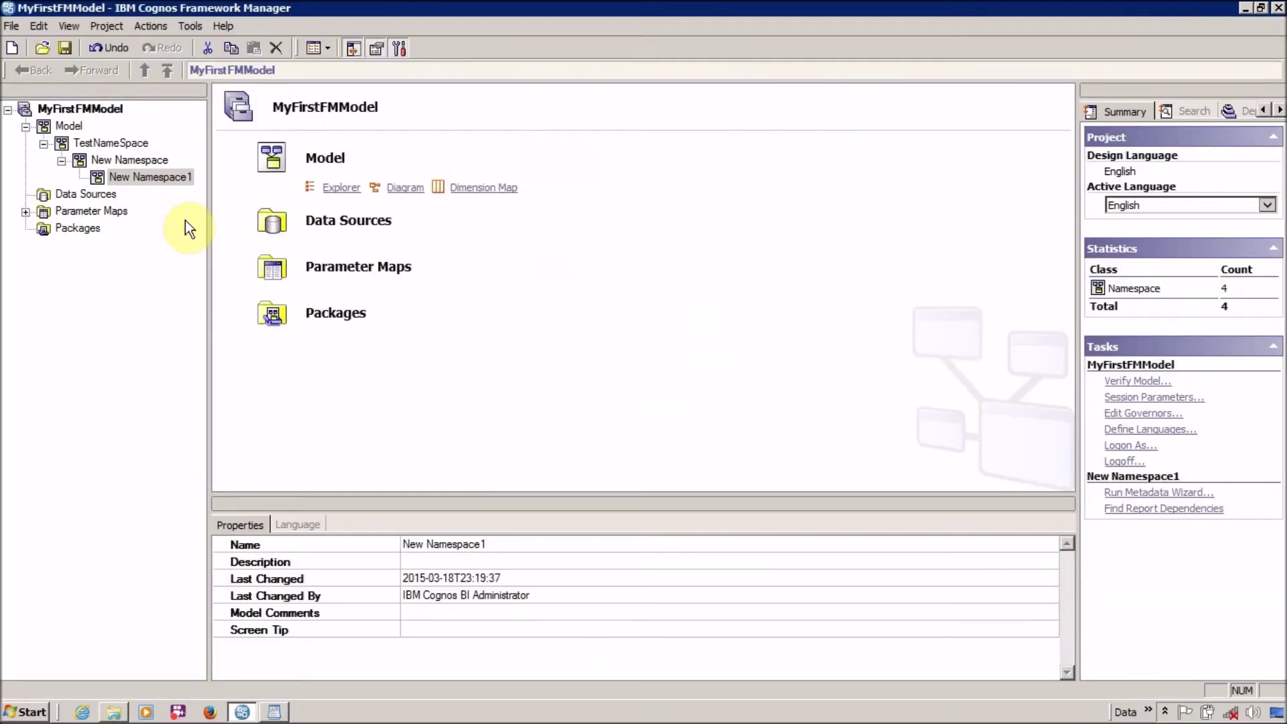
key(alt+Tab)
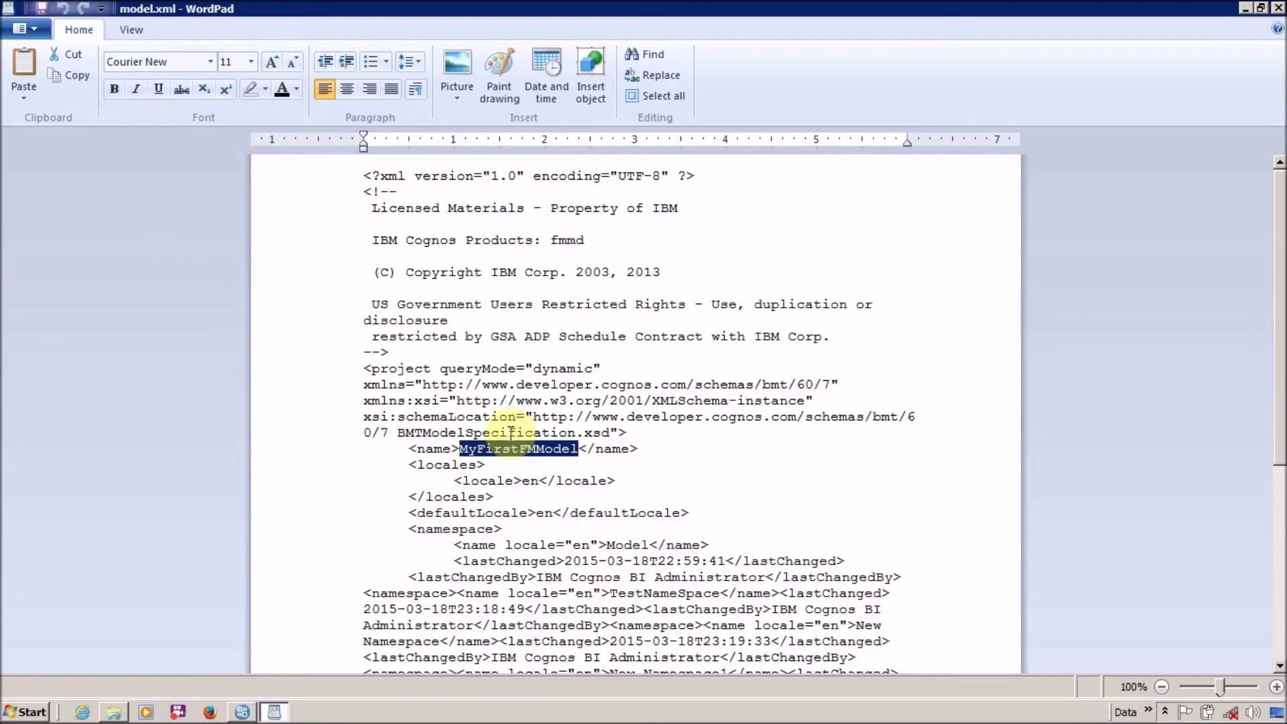
Examine how TestNameSpace and the namespaces nested inside it are defined in model.xml
click(556, 553)
key(Down)
key(Down)
key(Down)
key(Down)
key(Down)
key(Down)
key(Down)
key(Down)
key(Down)
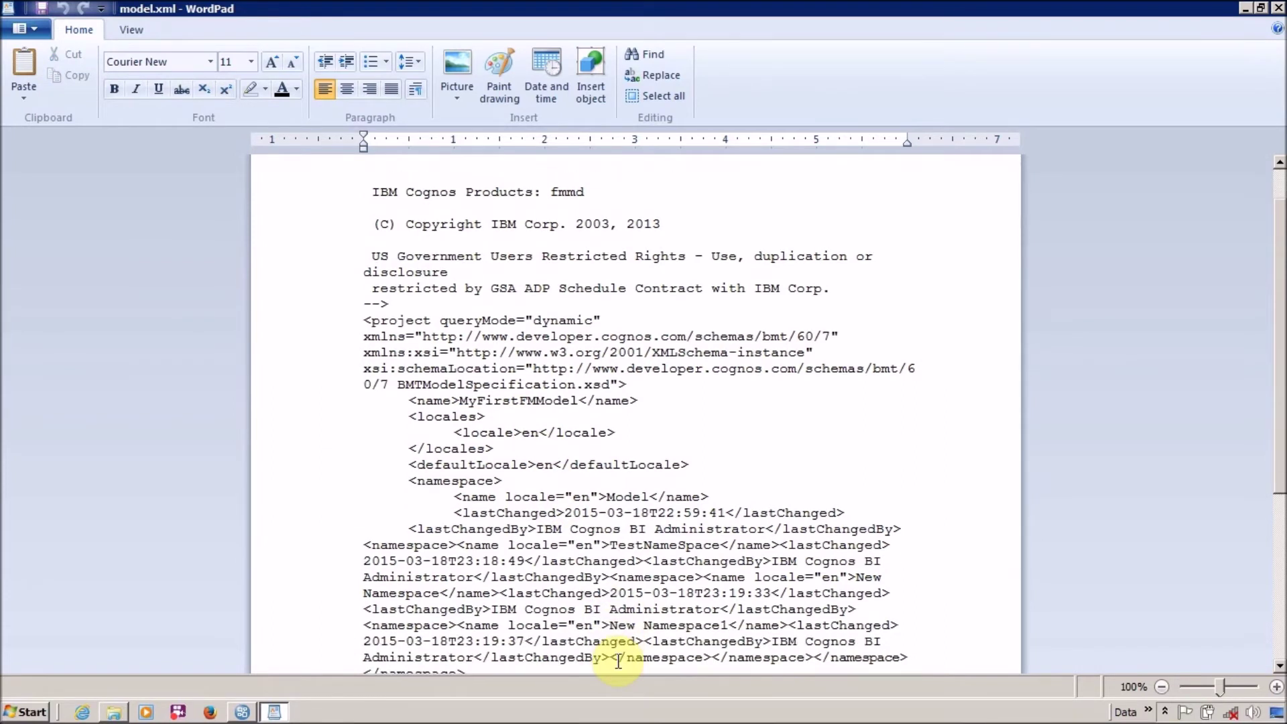
drag(611, 547, 718, 542)
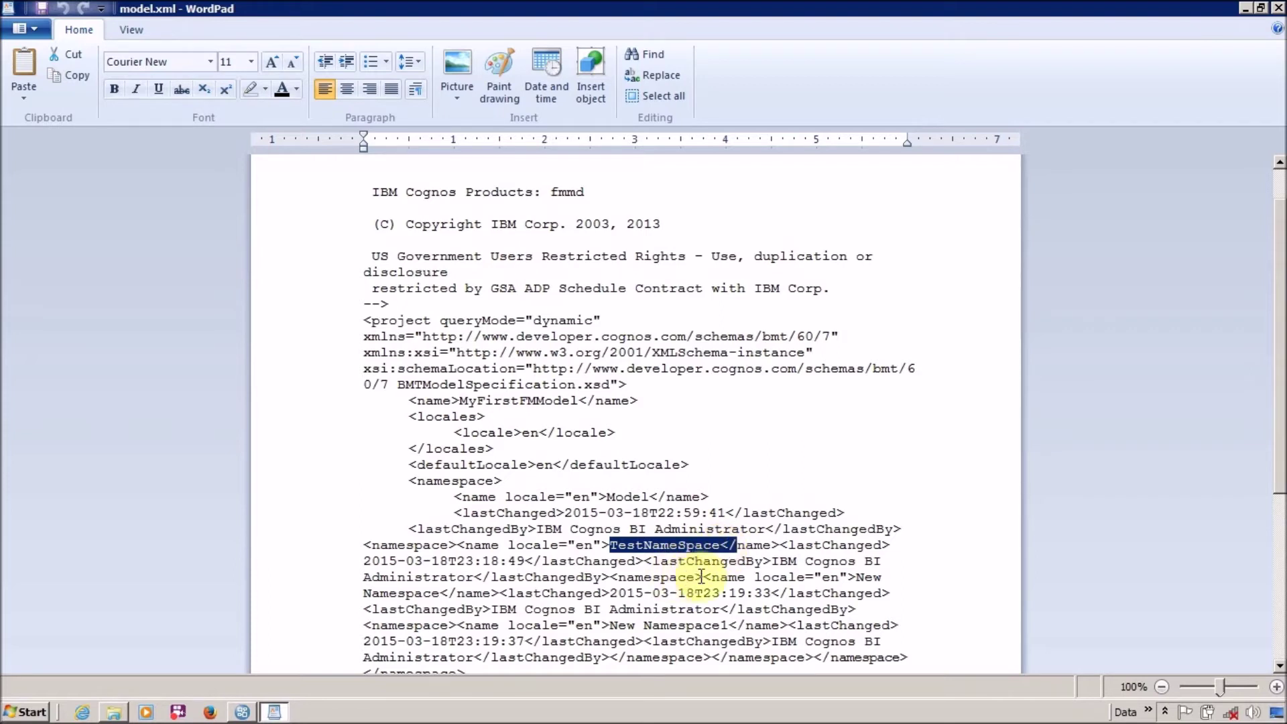
drag(856, 576, 433, 592)
Switch to the MyFirstFMModel folder and look over the list of project files
key(alt+Tab)
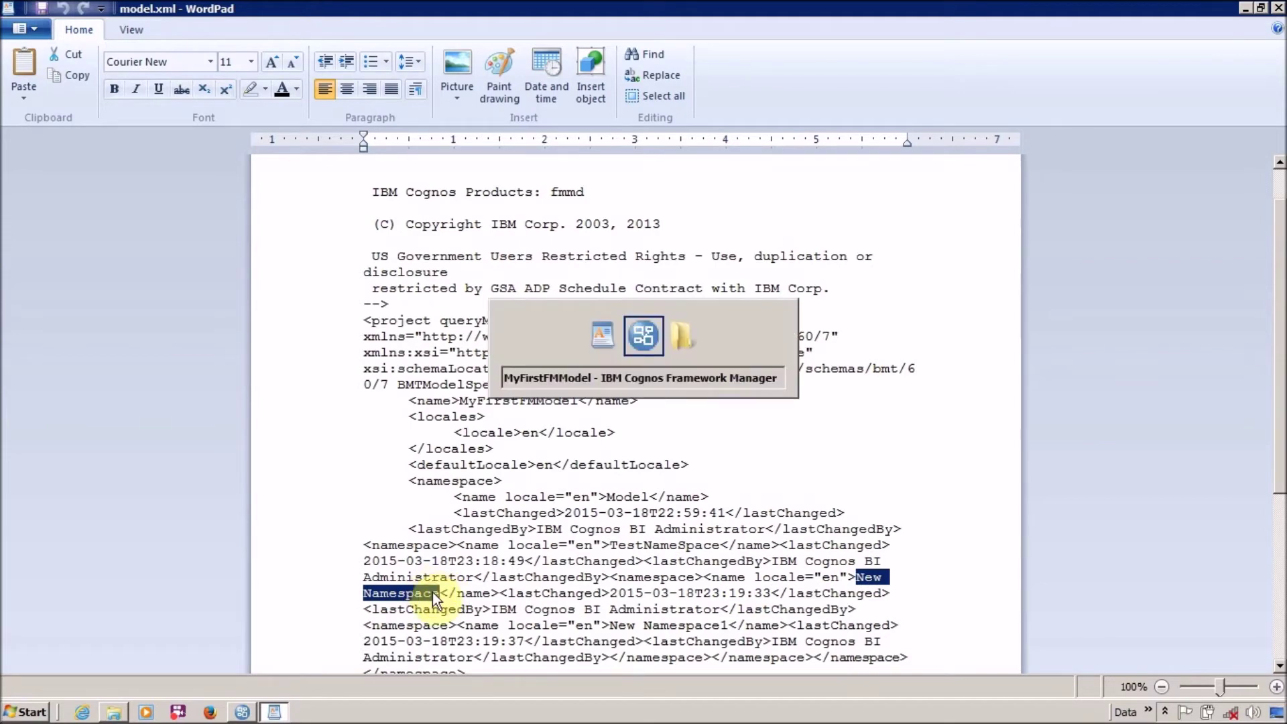
key(alt+Tab)
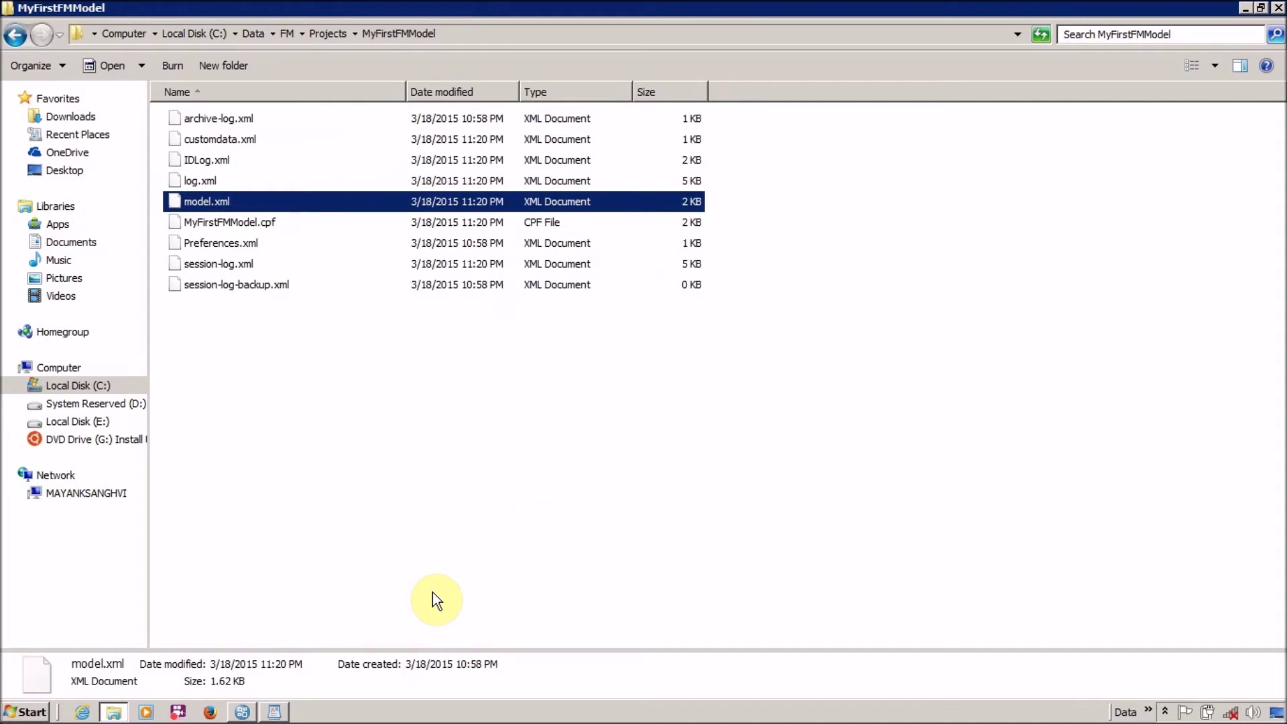
click(477, 424)
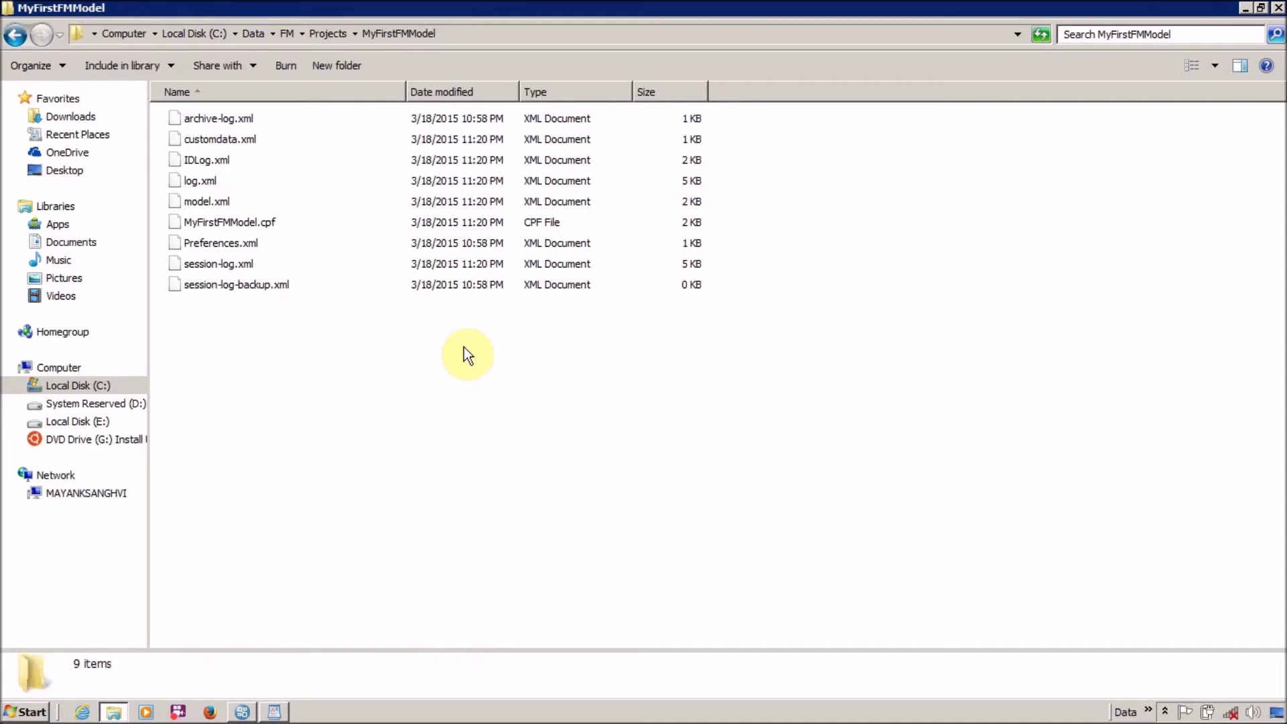
click(484, 268)
click(497, 514)
Switch to Framework Manager, delete TestNameSpace together with New Namespace and New Namespace1, and save the project
key(alt+Tab)
key(alt+Tab)
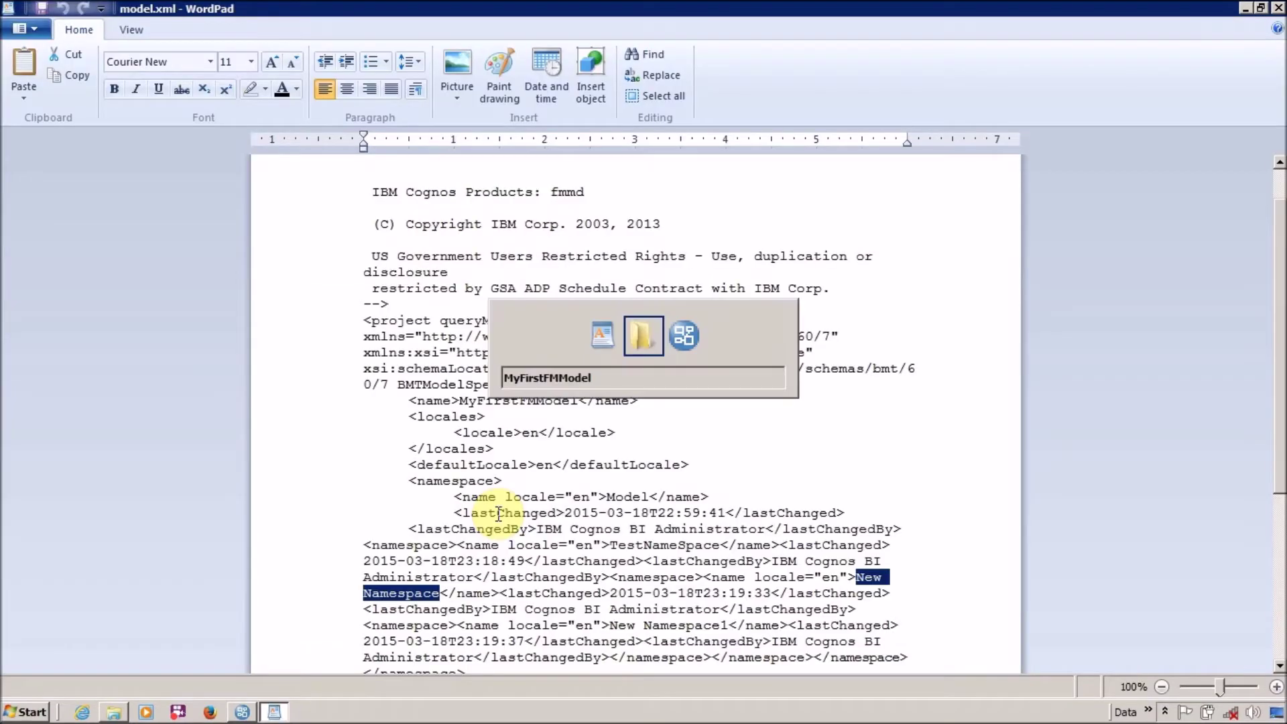
key(alt+Tab)
key(alt+Tab)
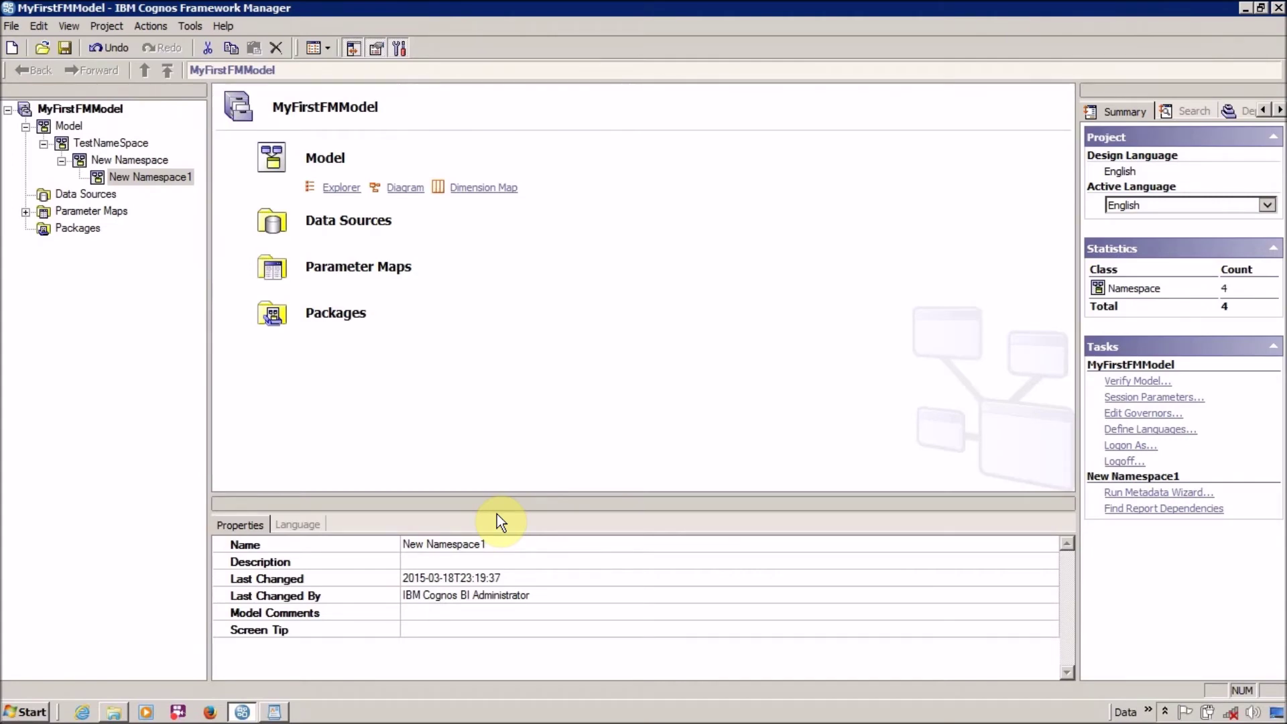
click(94, 143)
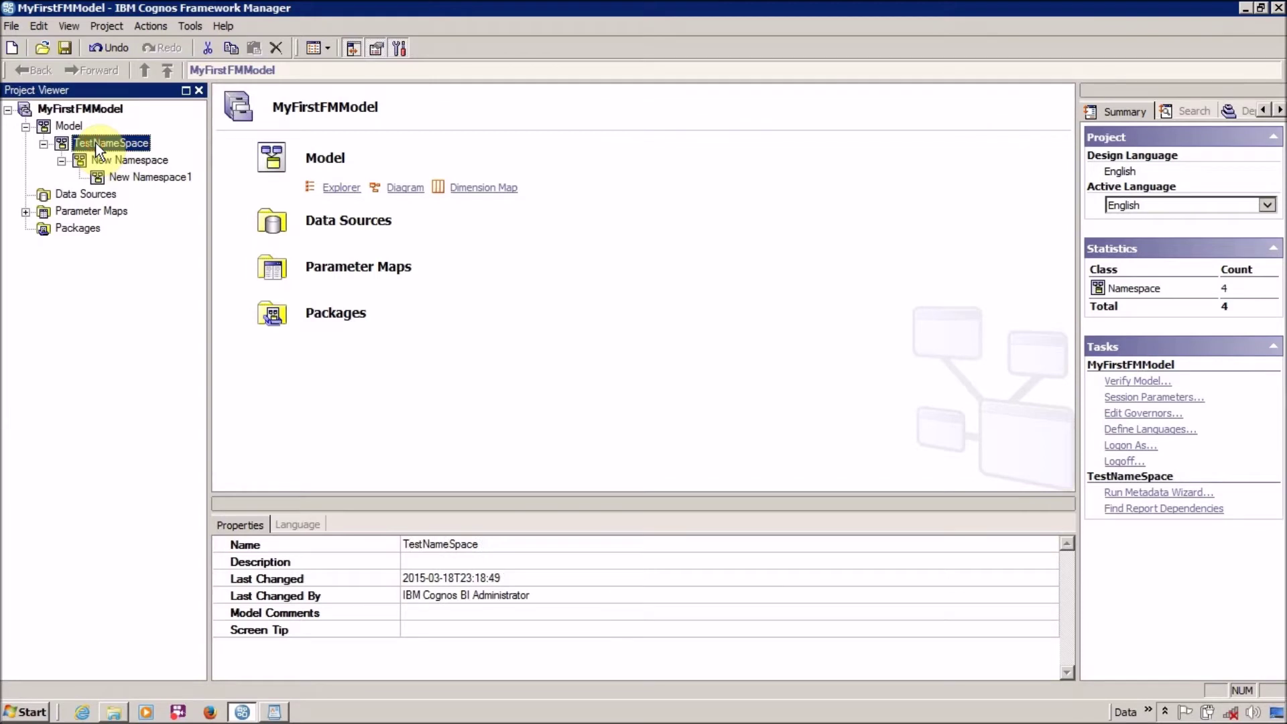
ctrl+click(103, 158)
ctrl+click(118, 178)
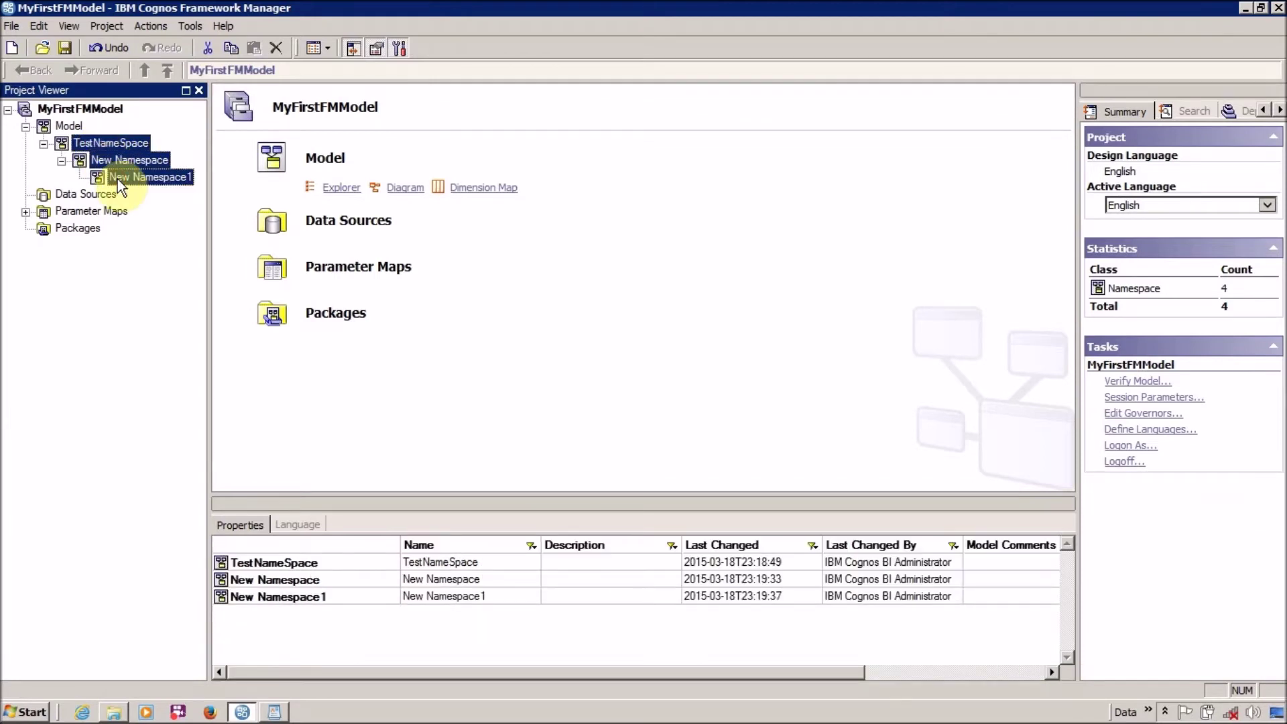
key(Delete)
key(ctrl+s)
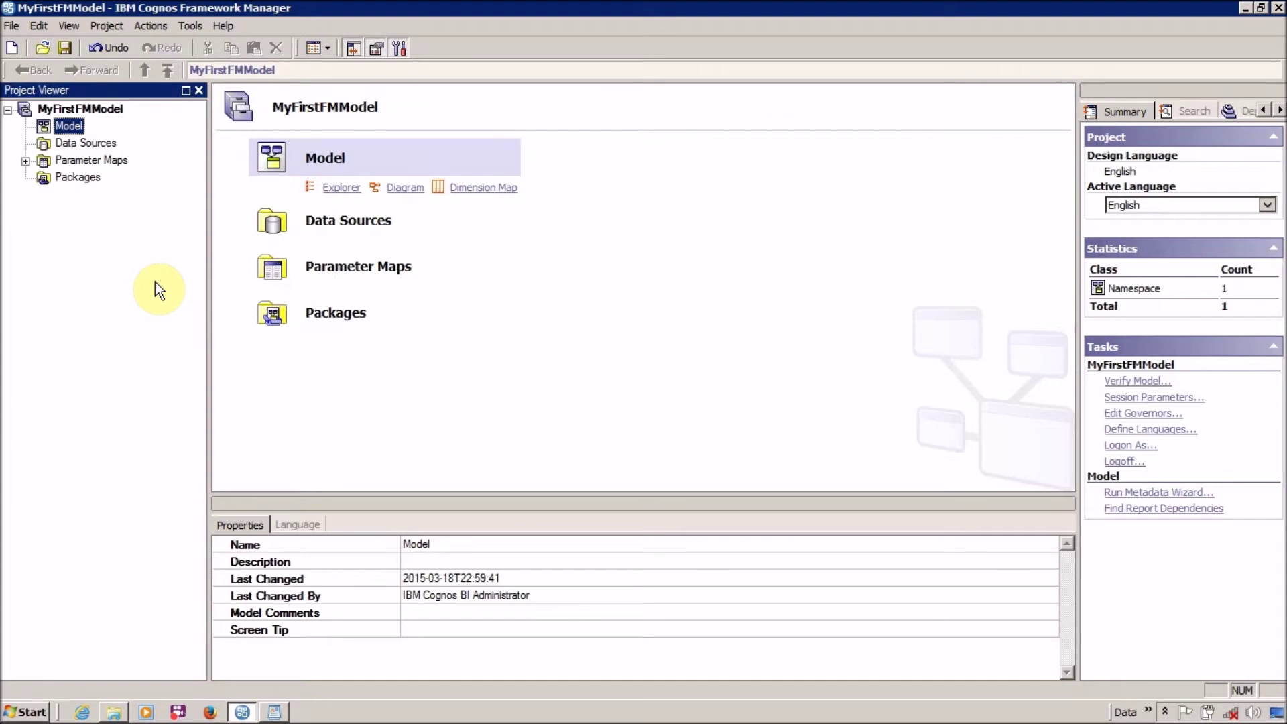
View the project's transaction history, expand the log.xml entry to check its transactions, and close the history
click(42, 31)
mouse_move(94, 28)
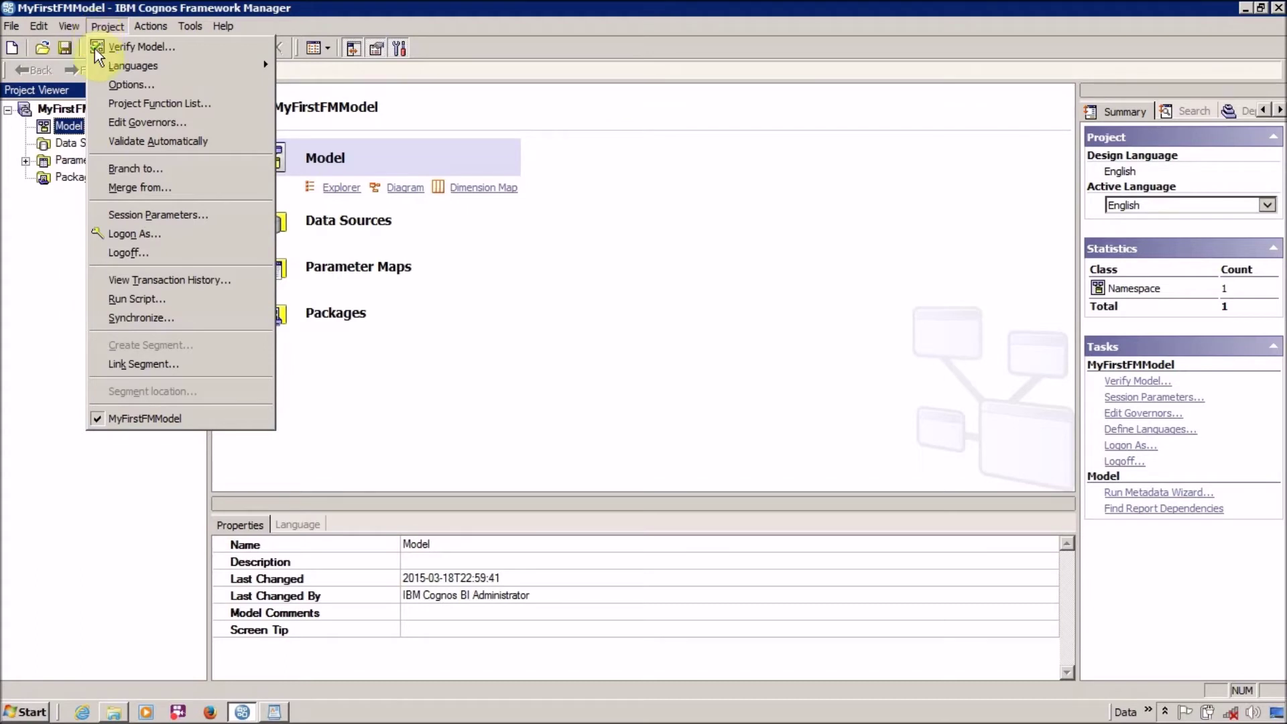
click(132, 299)
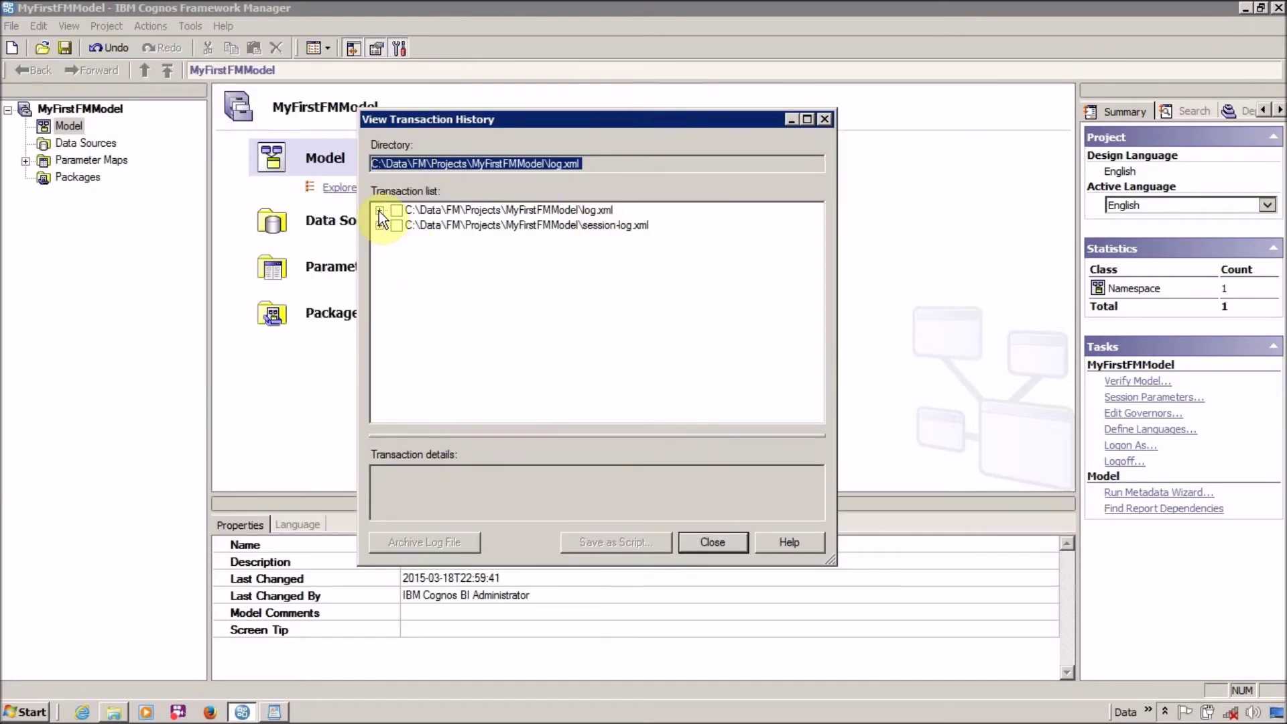
click(380, 210)
click(379, 255)
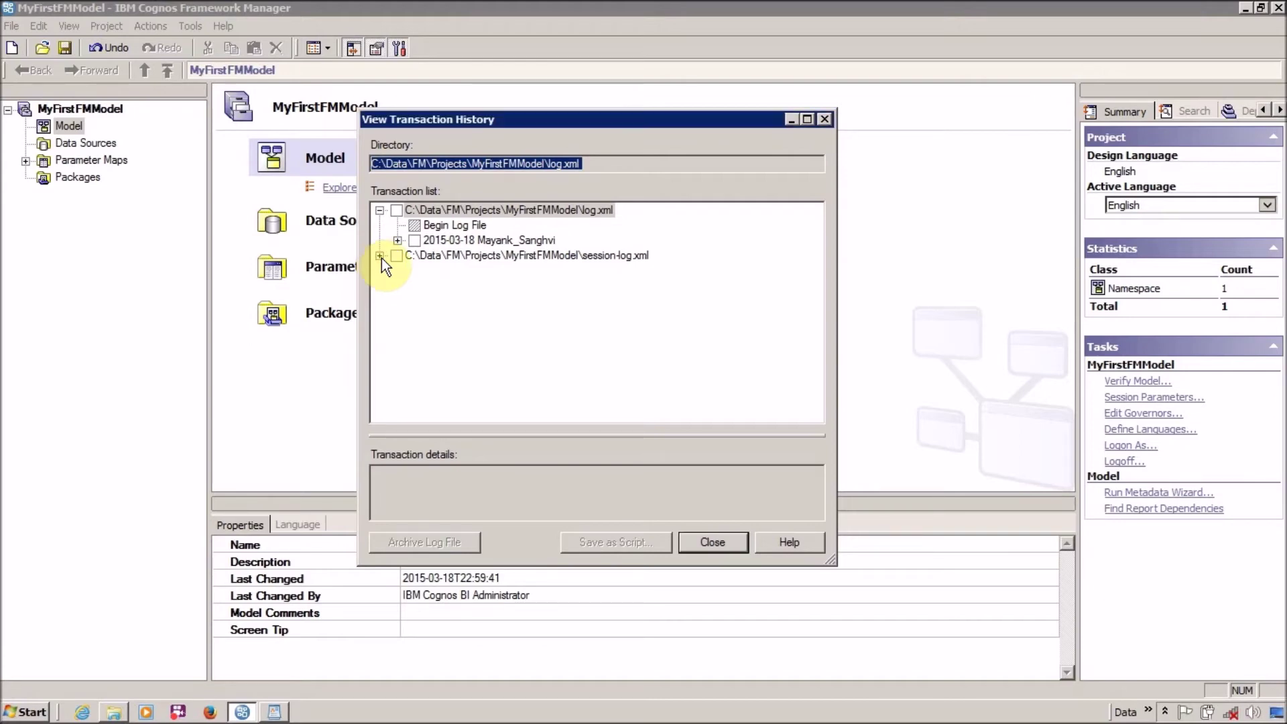
click(381, 259)
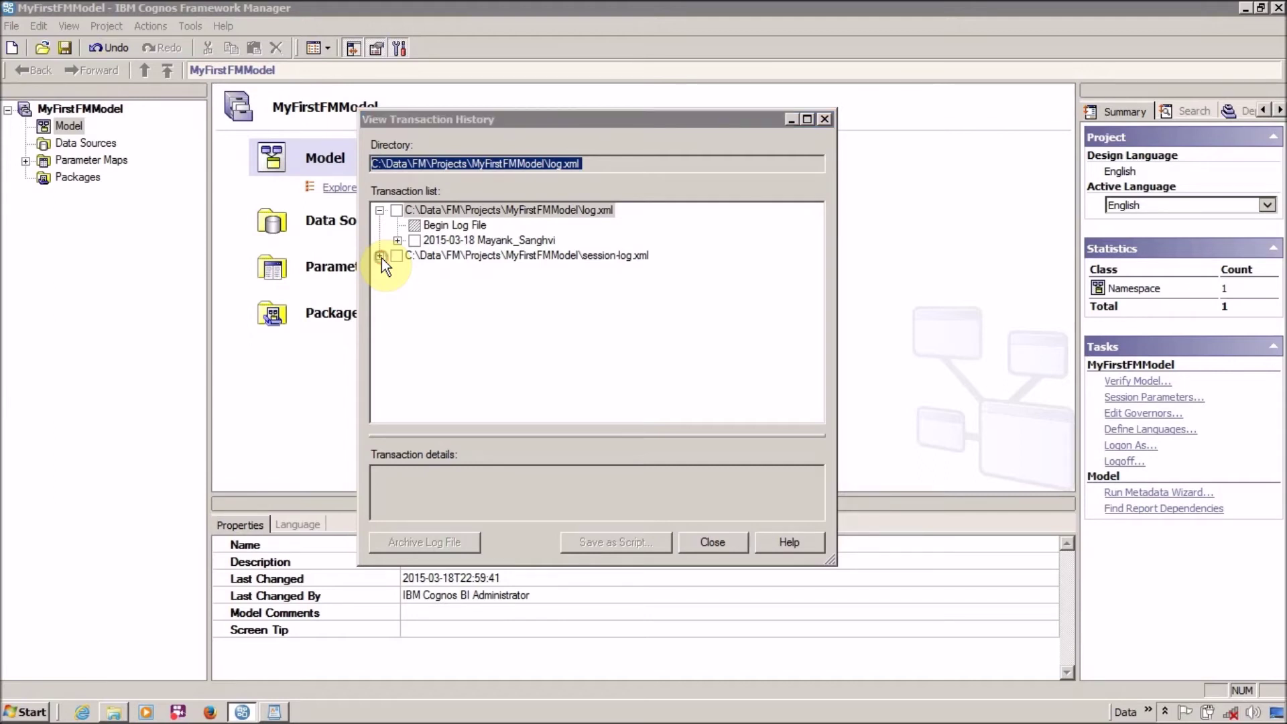
click(712, 540)
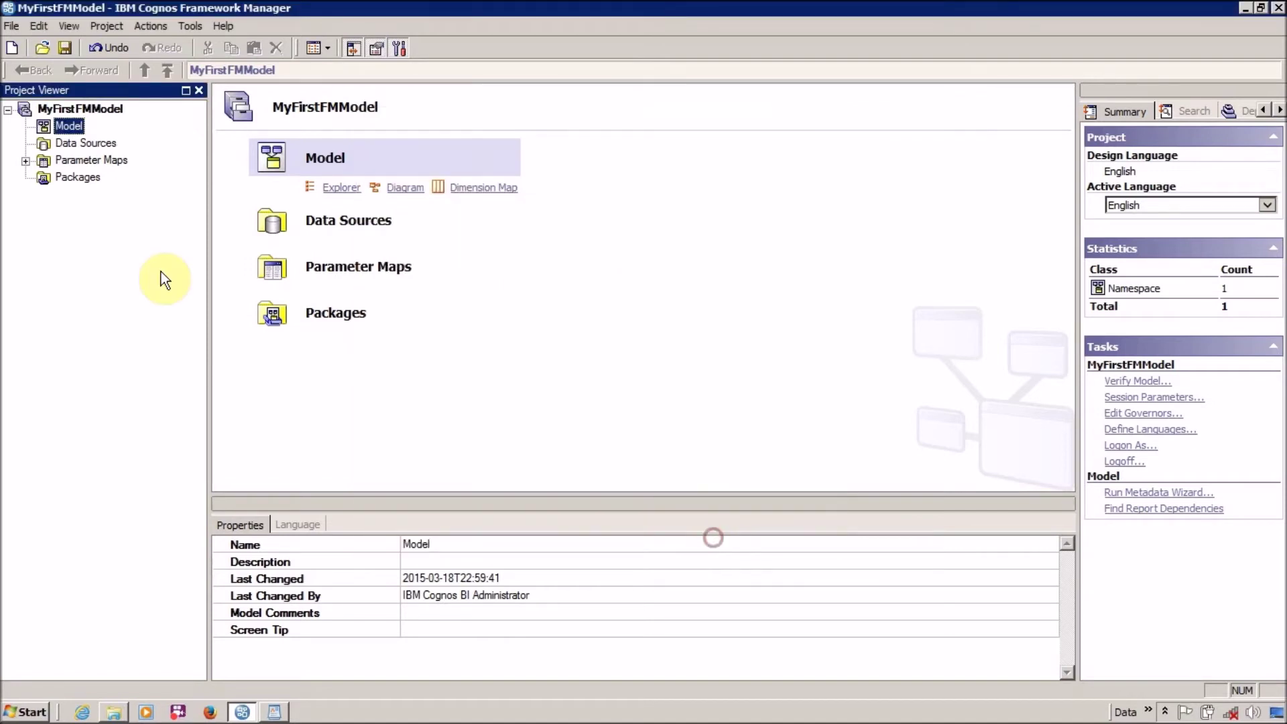
Create a new namespace under Model
click(69, 126)
right_click(71, 127)
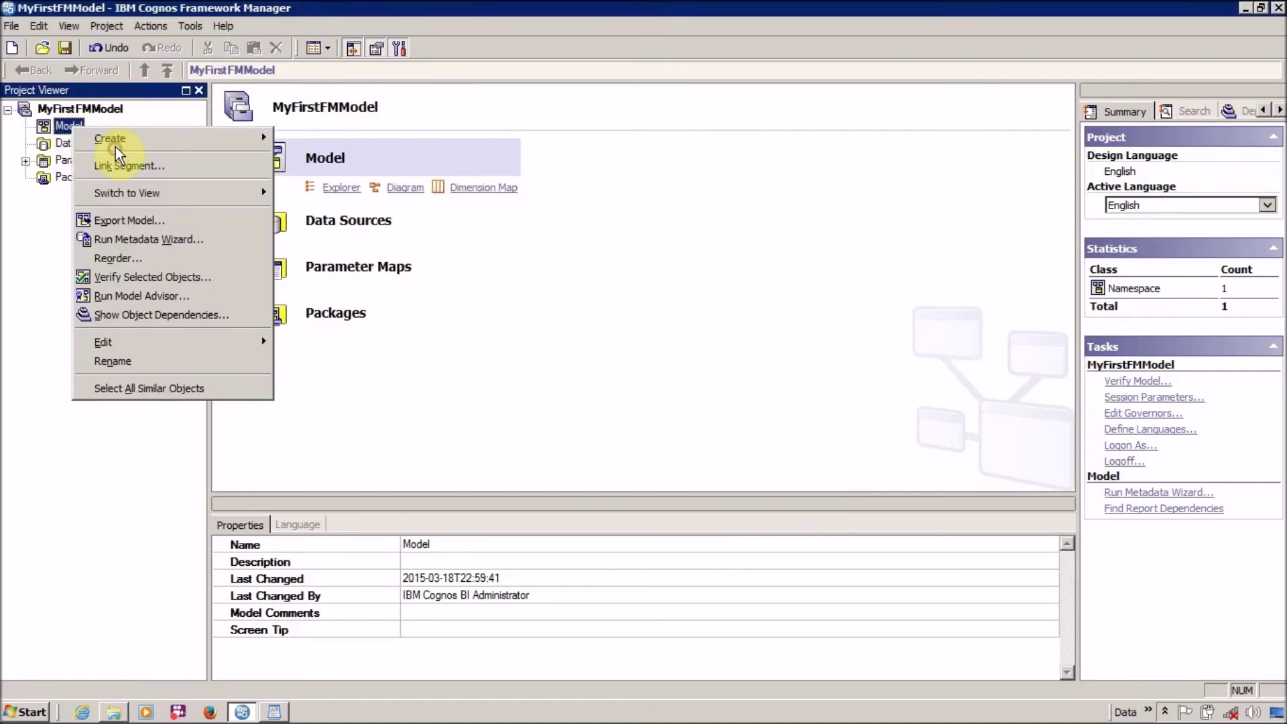
mouse_move(111, 138)
click(373, 179)
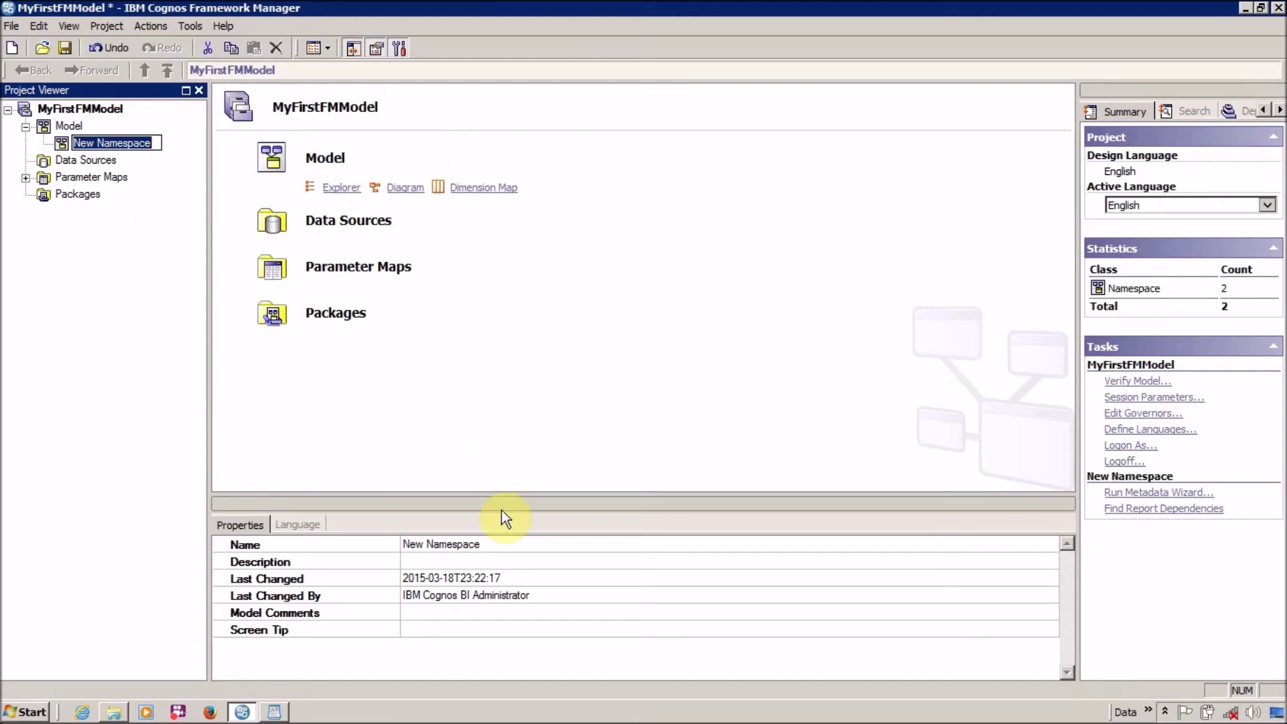
Name the new namespace under Model MyFirstNameSpace
text(MyFir)
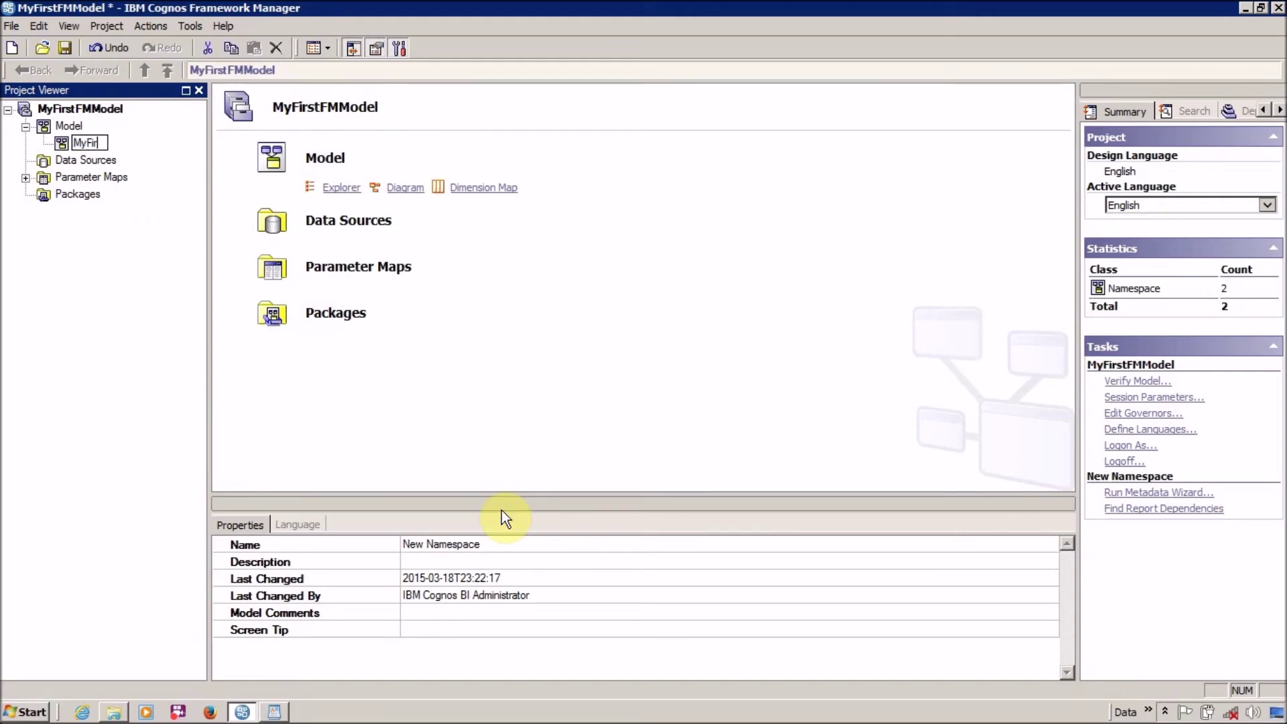
text(stNameSpace)
key(Return)
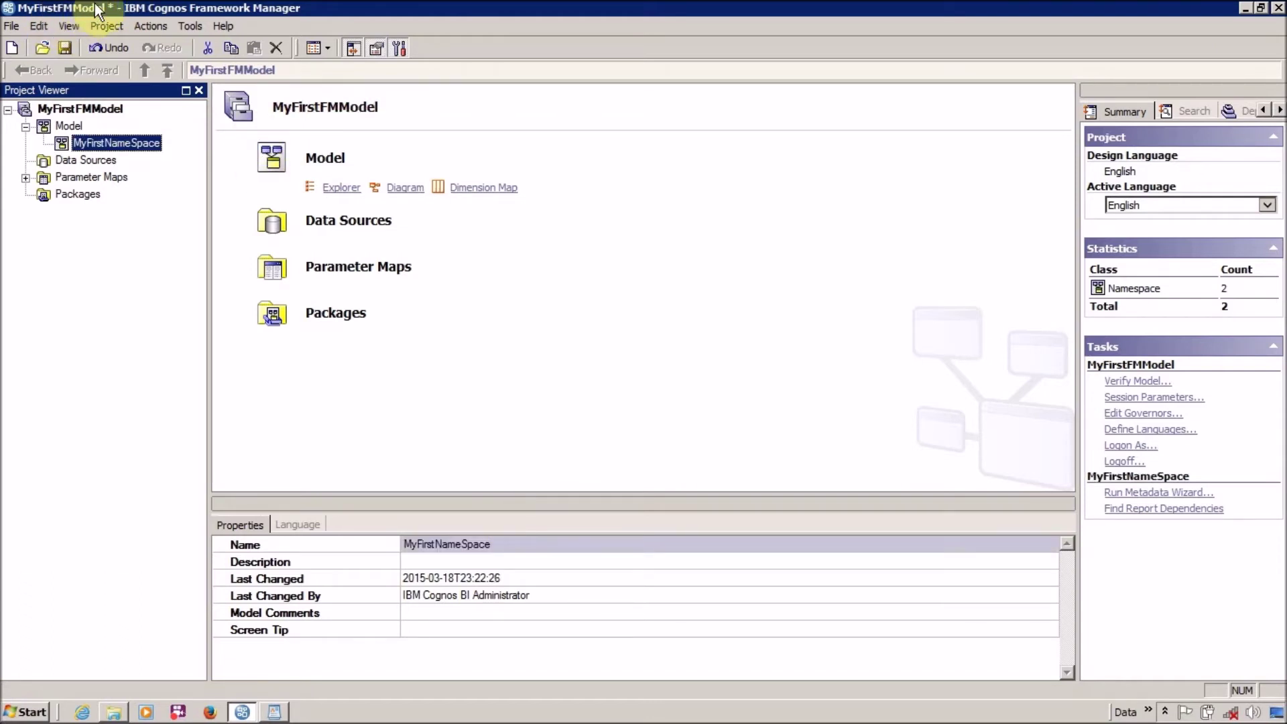
View the project's transaction history and examine the individual locale and namespace transactions recorded in log.xml and session-log.xml
click(106, 25)
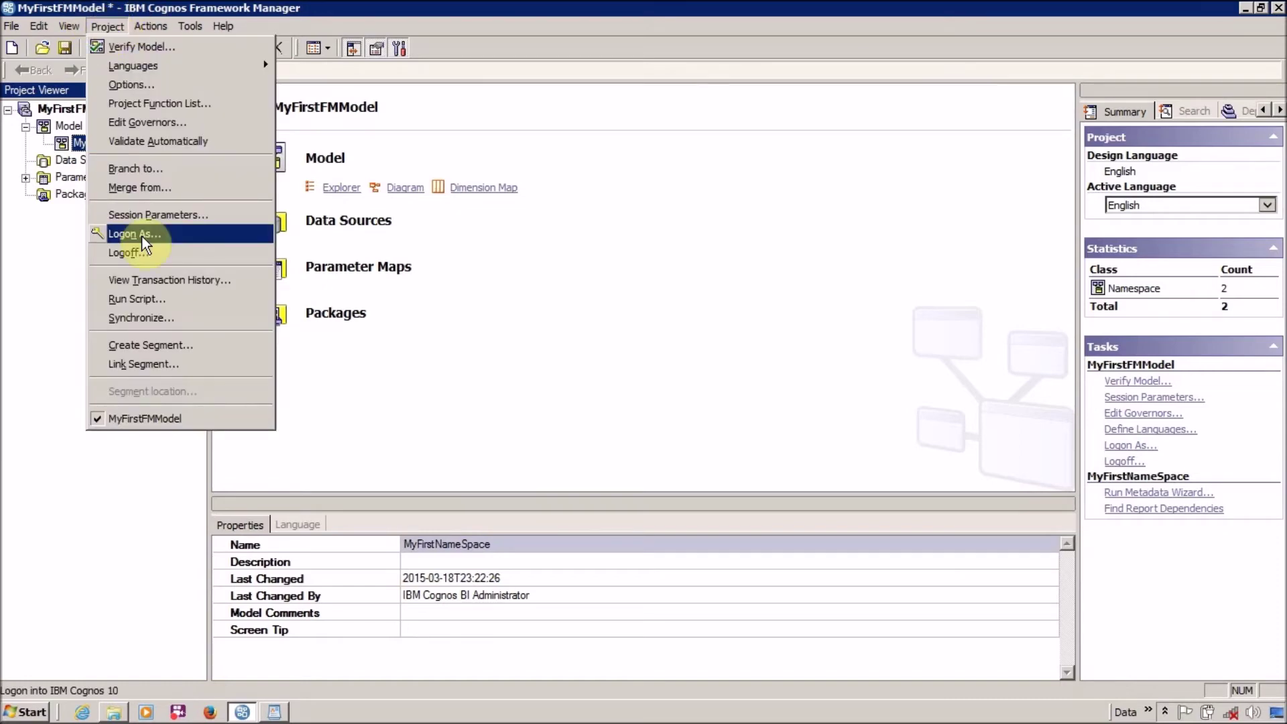
click(143, 280)
click(380, 225)
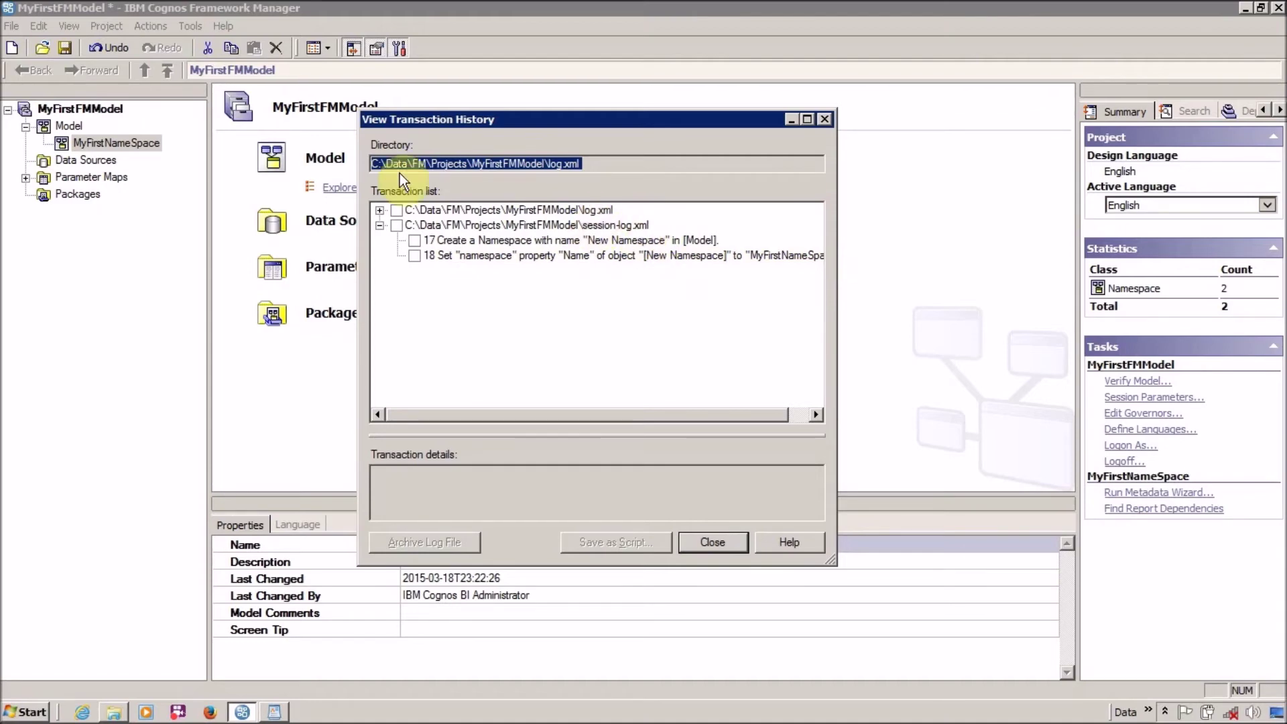
click(380, 210)
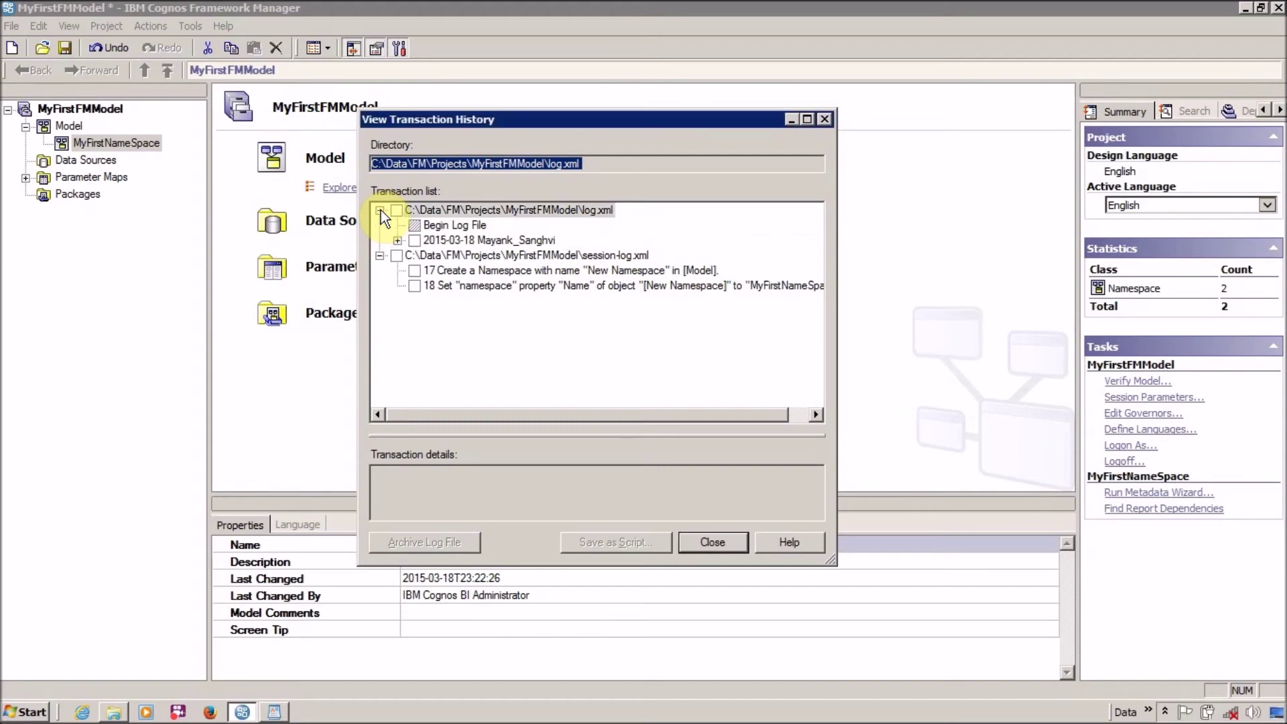
click(398, 240)
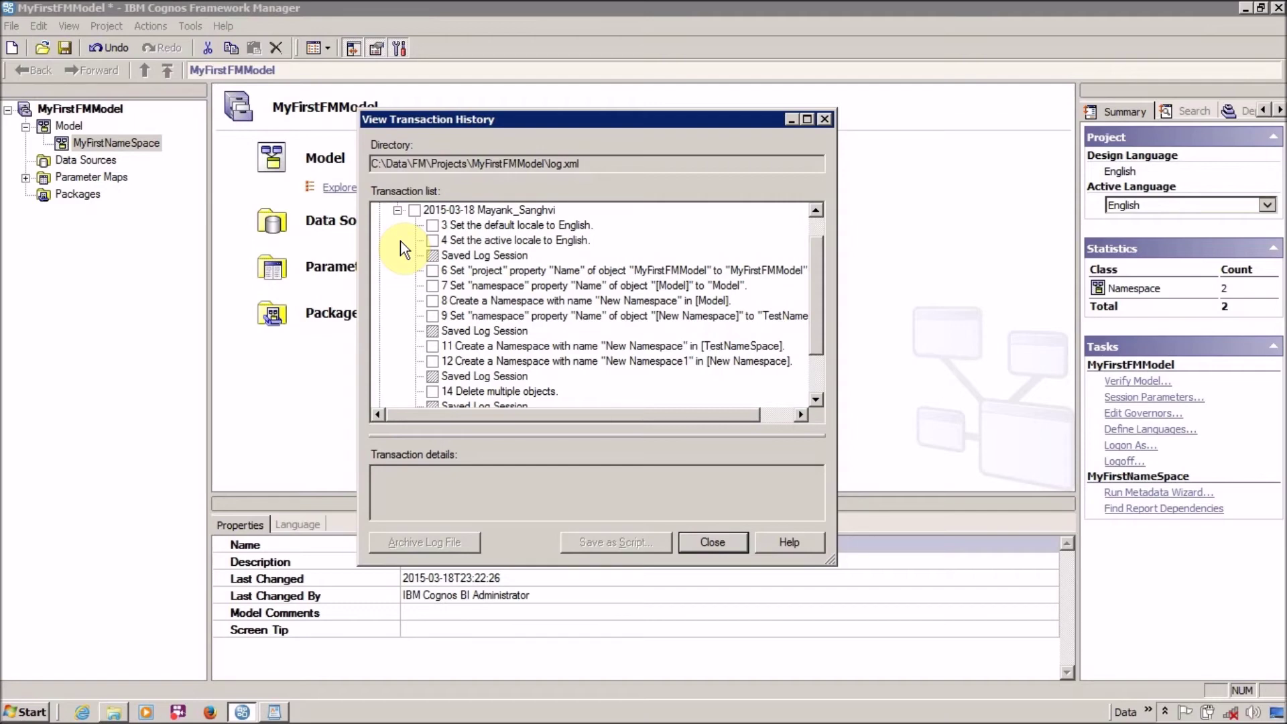
drag(818, 262, 818, 264)
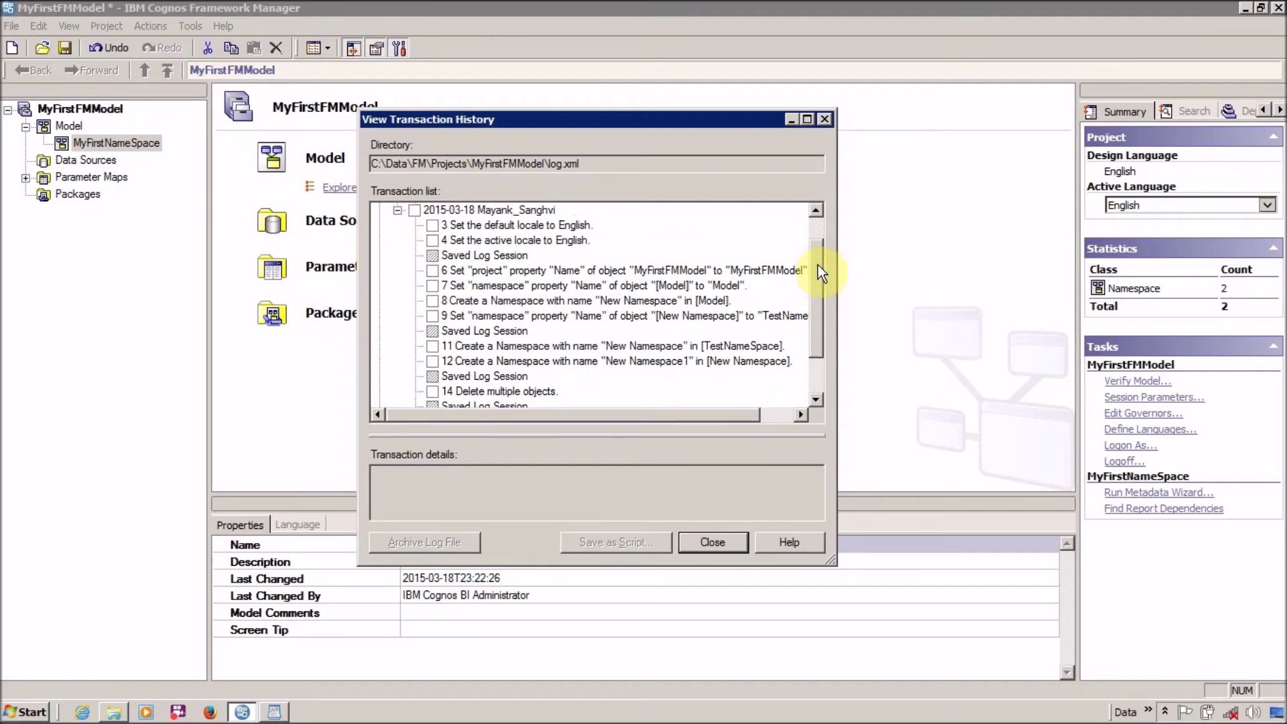
click(517, 228)
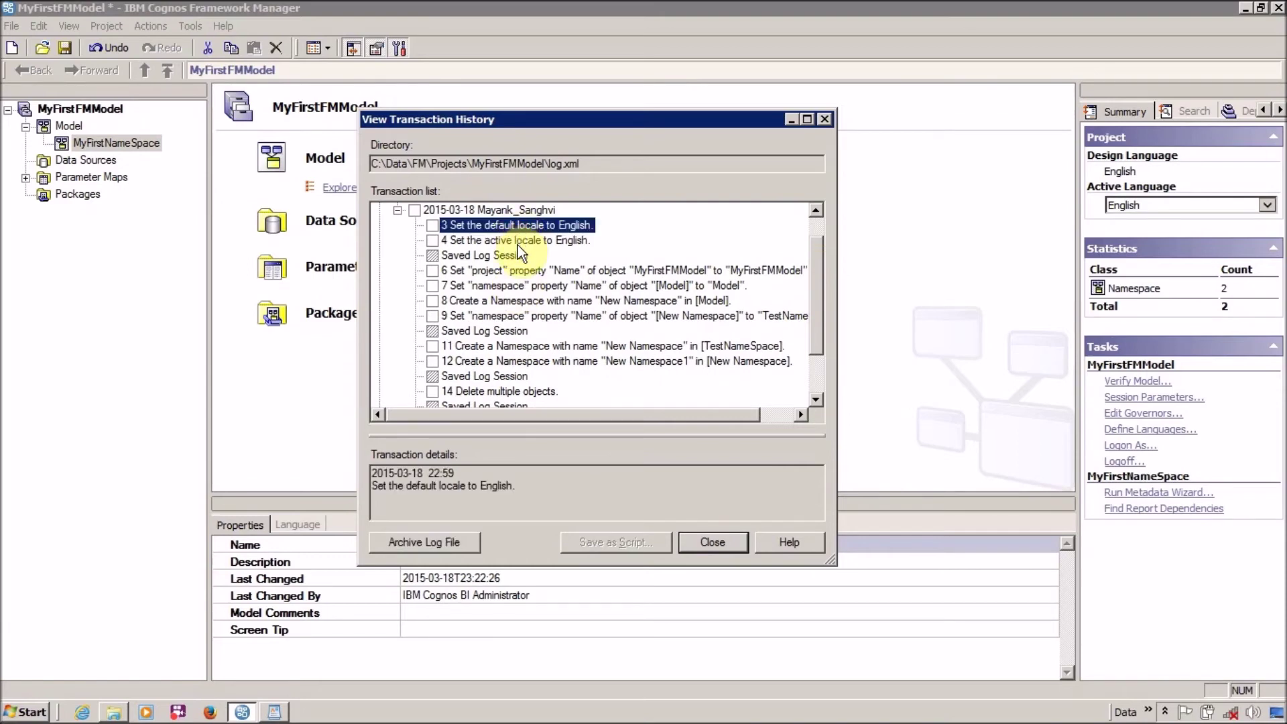
click(517, 244)
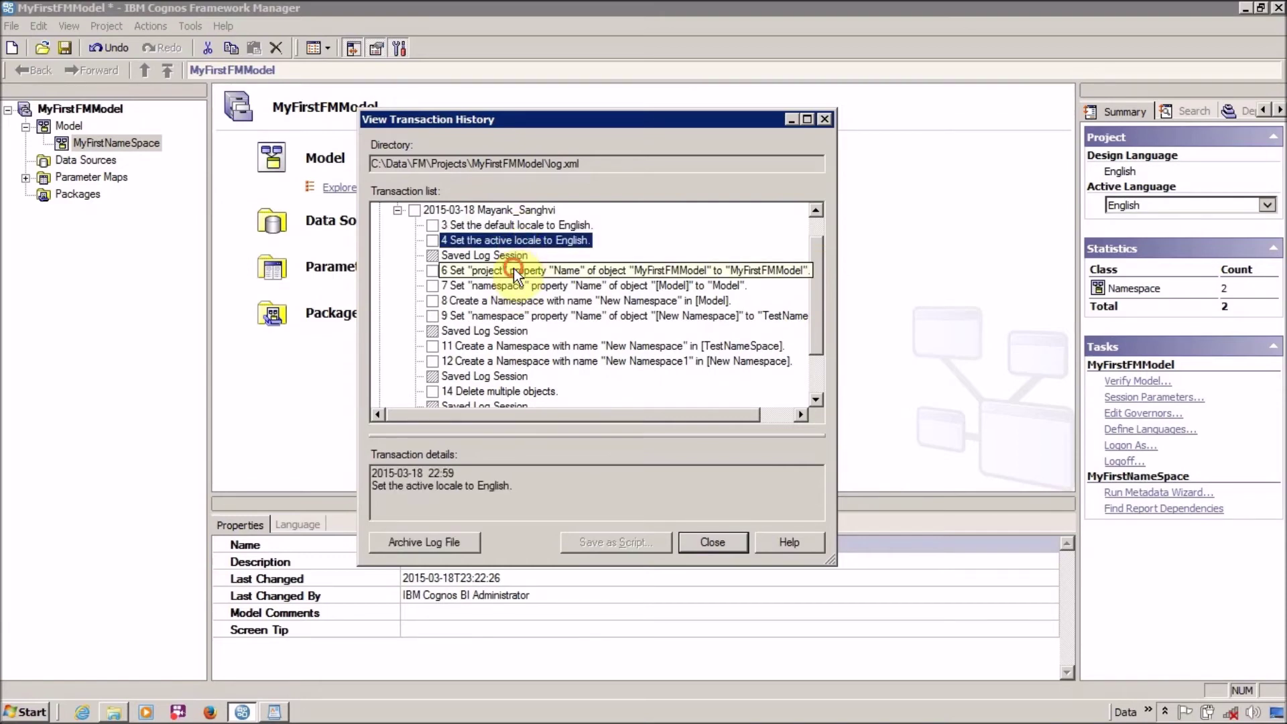
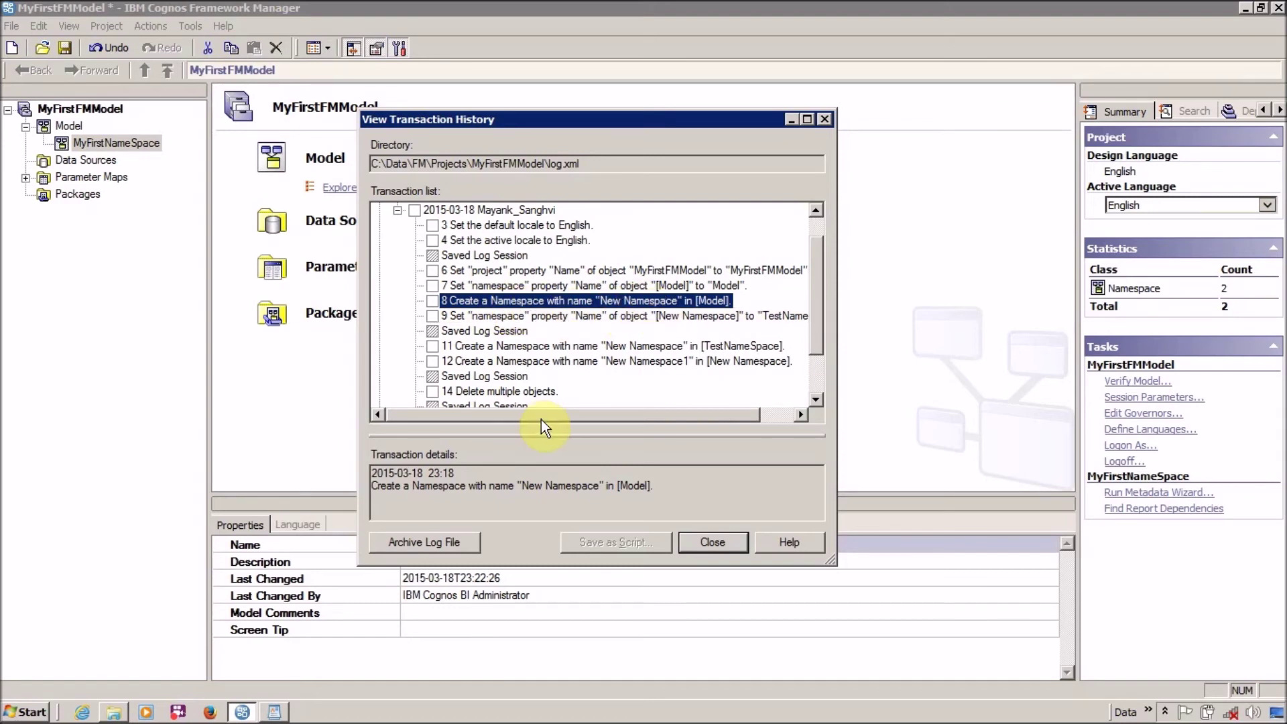
drag(539, 415, 577, 413)
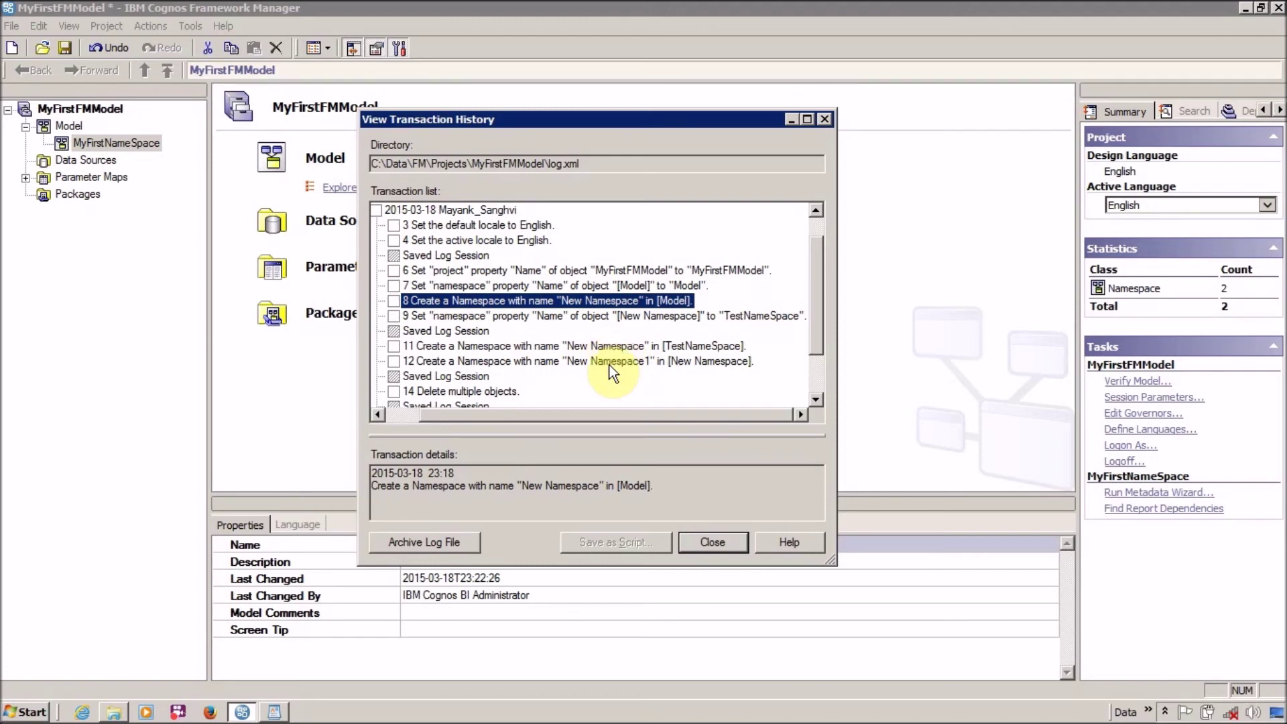
drag(816, 330, 817, 359)
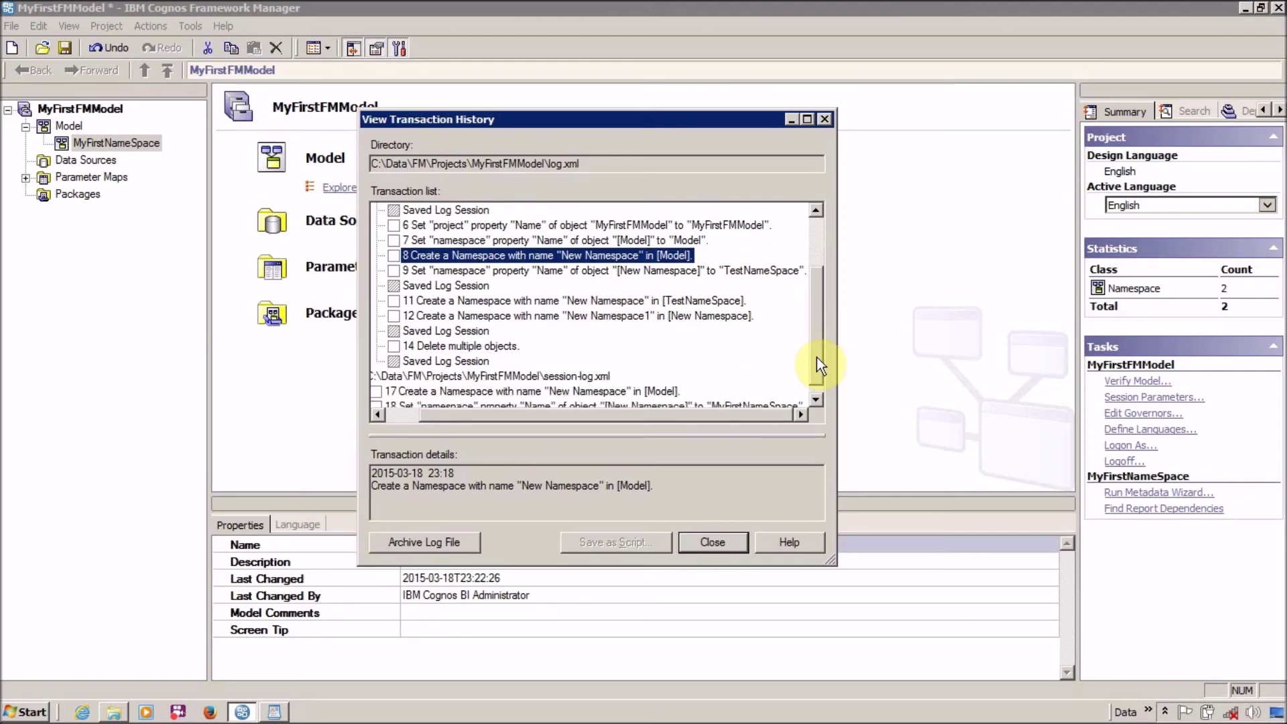
drag(816, 358, 816, 340)
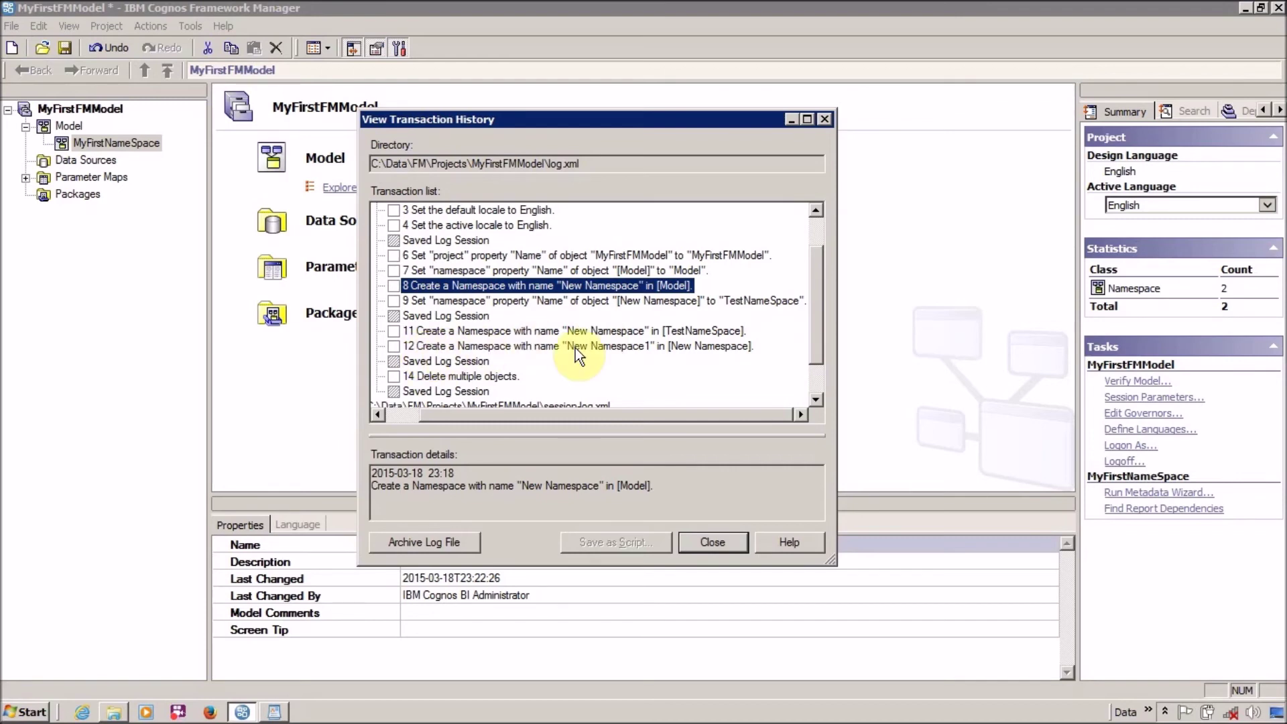
click(738, 539)
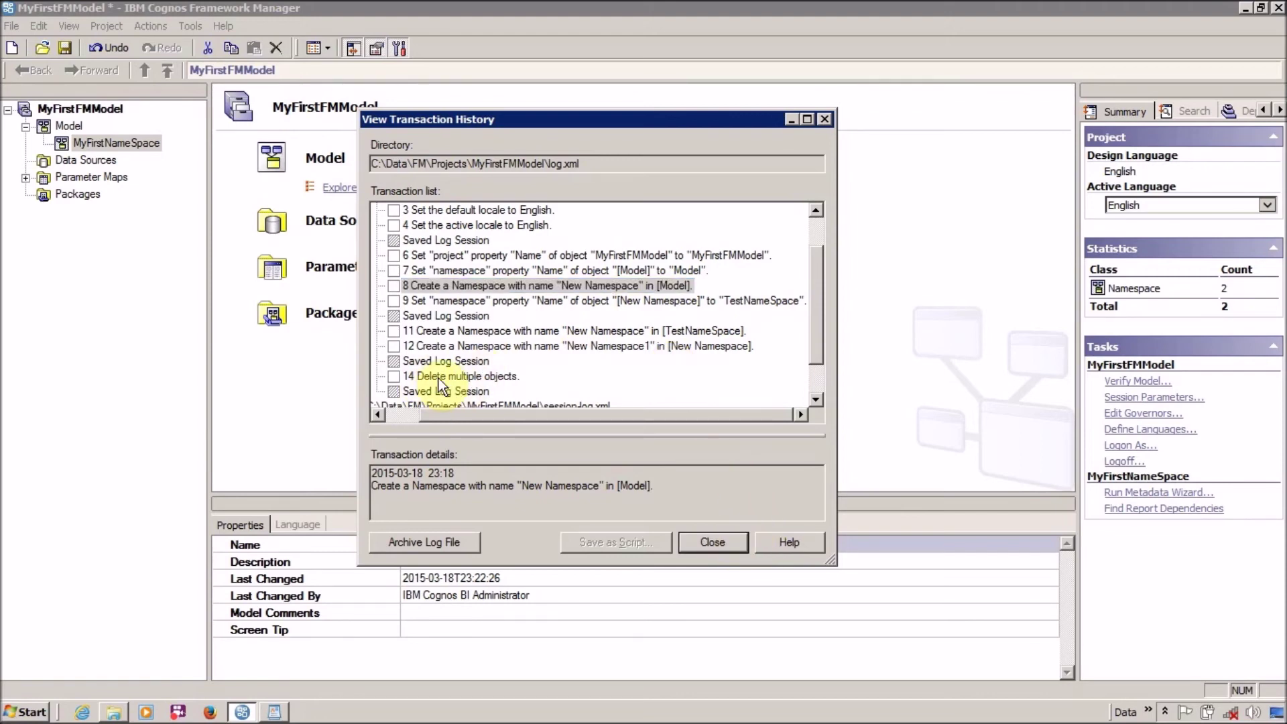
click(700, 545)
Save log.xml transactions 8 and 9, which create and name TestNameSpace, as a script named ReCreate My Previous Items on the Desktop, and close the history
click(393, 286)
click(394, 302)
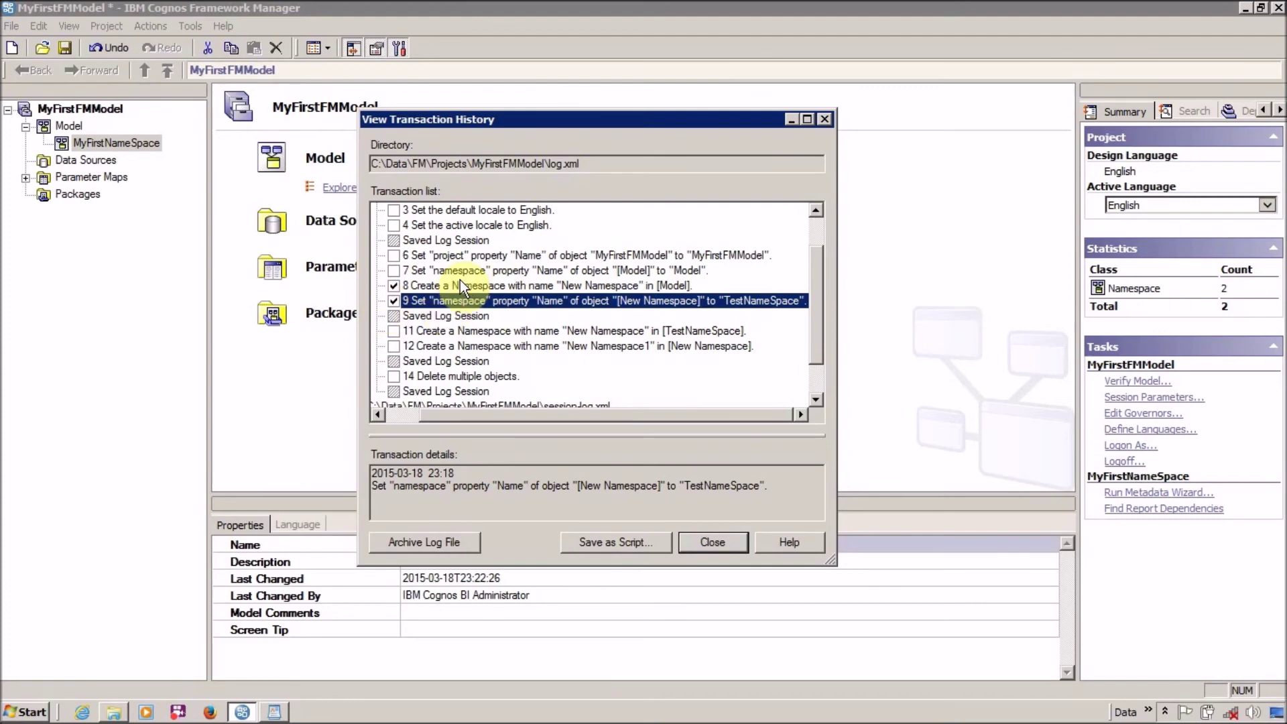
click(625, 543)
click(383, 281)
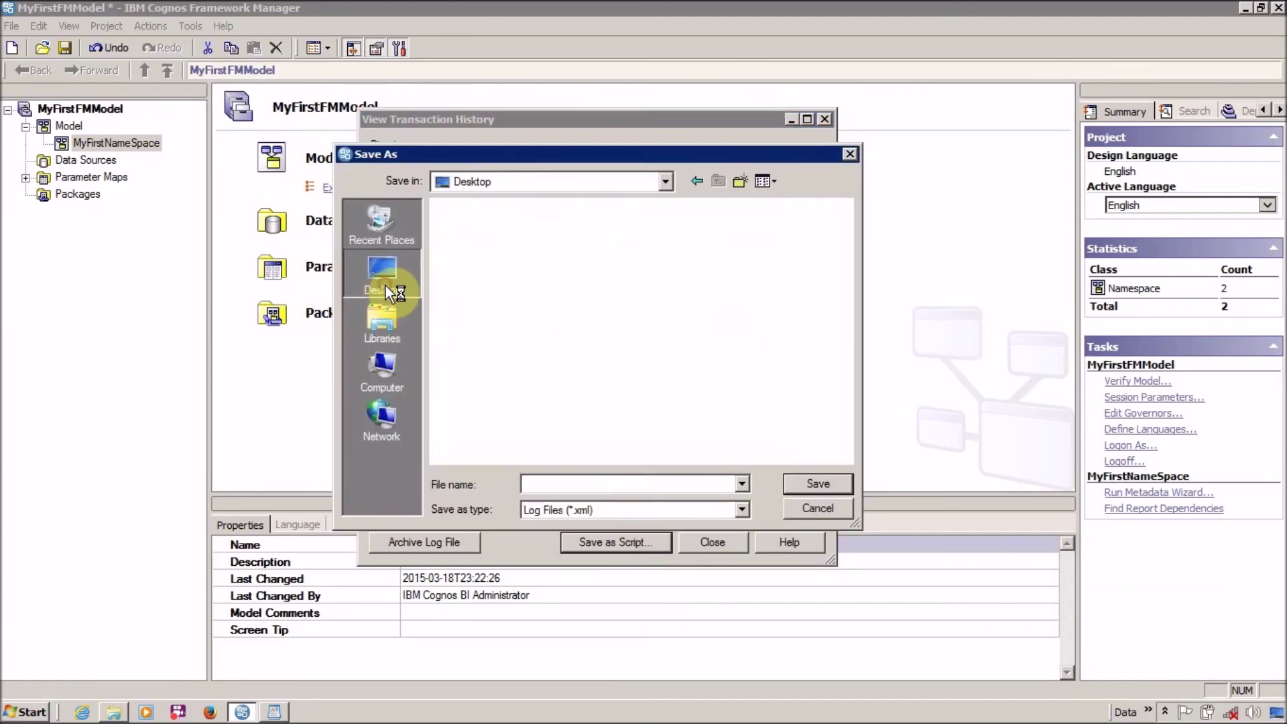
text(Test)
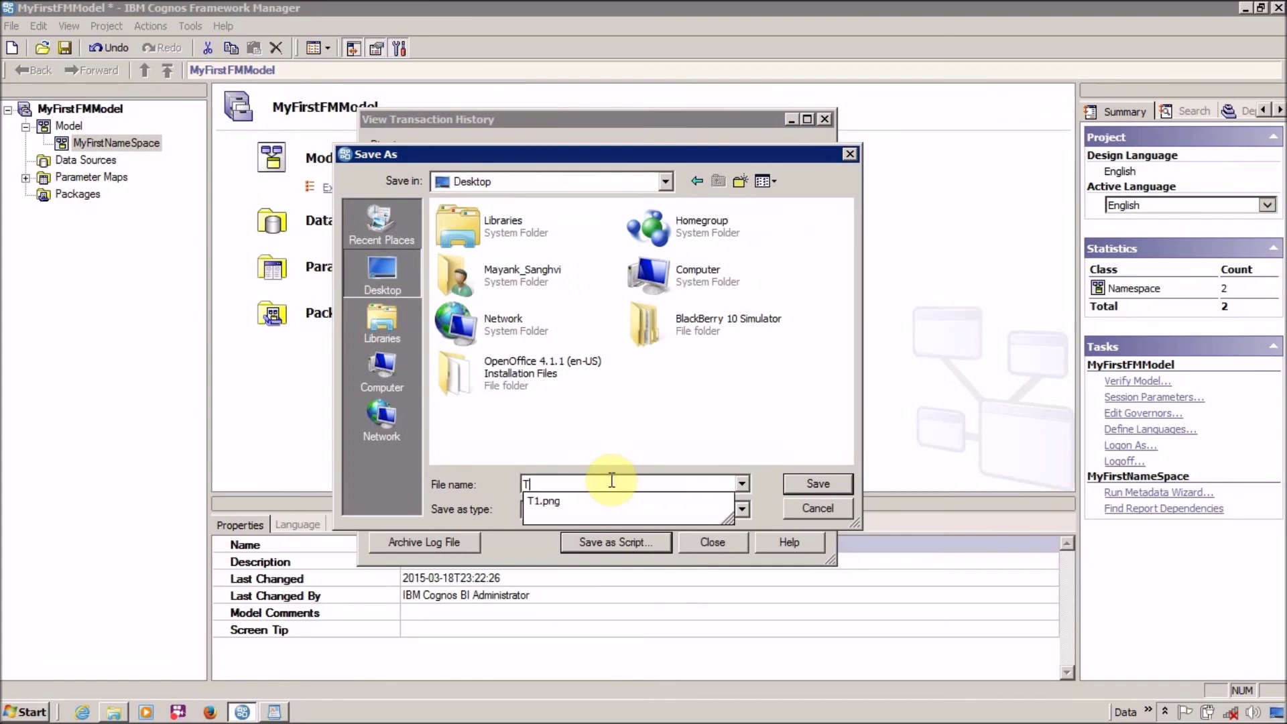
key(BackSpace)
key(BackSpace)
key(BackSpace)
key(BackSpace)
text(Recreate)
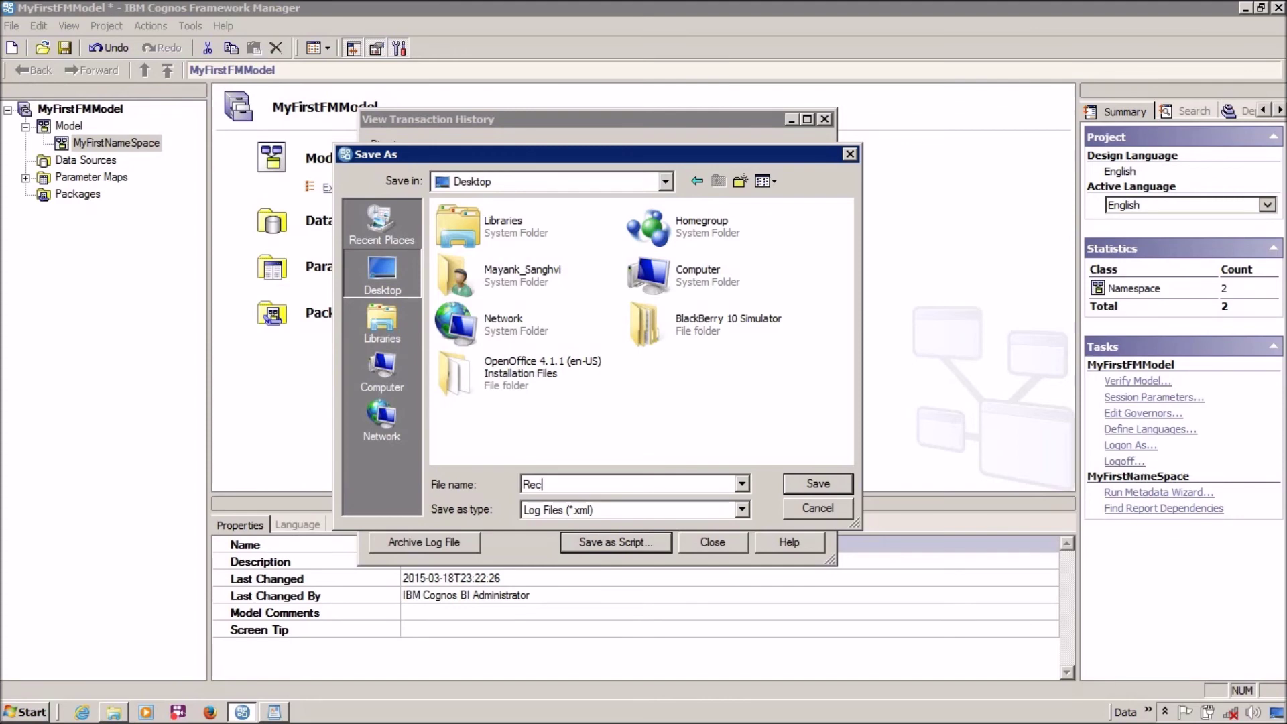
key(BackSpace)
key(BackSpace)
key(BackSpace)
key(BackSpace)
key(BackSpace)
key(BackSpace)
text(Create M)
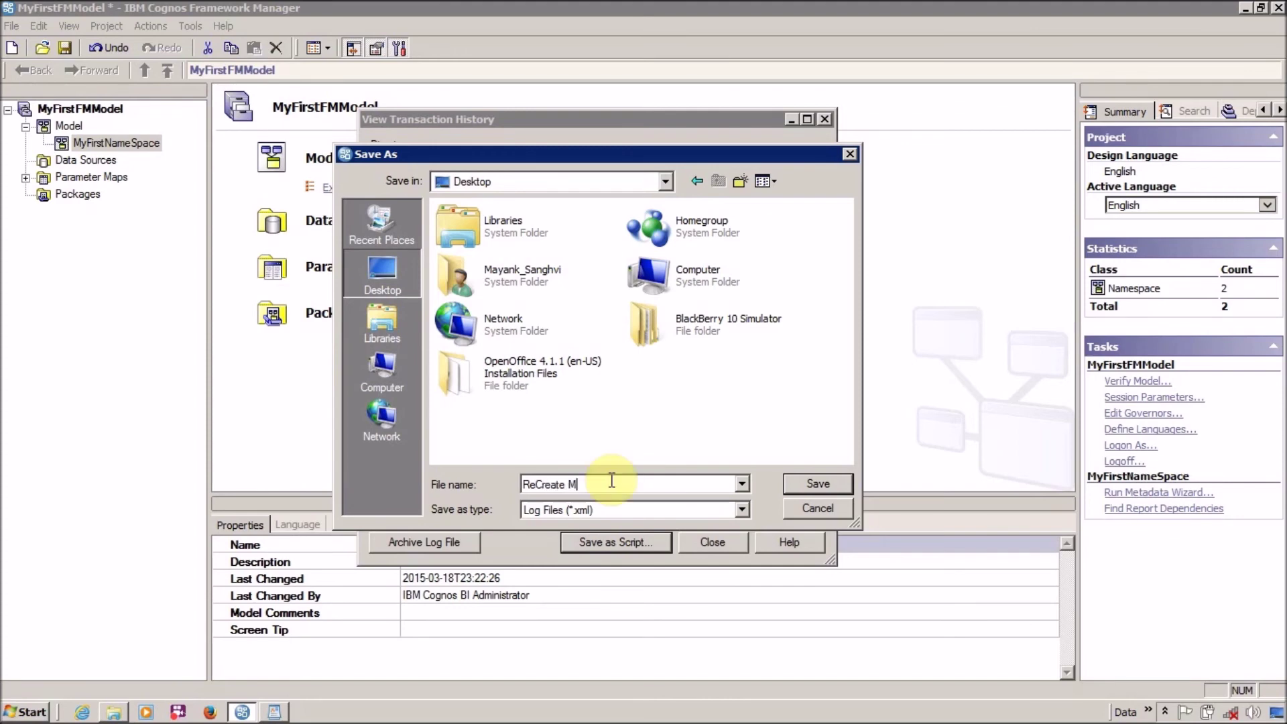
text(y Prev)
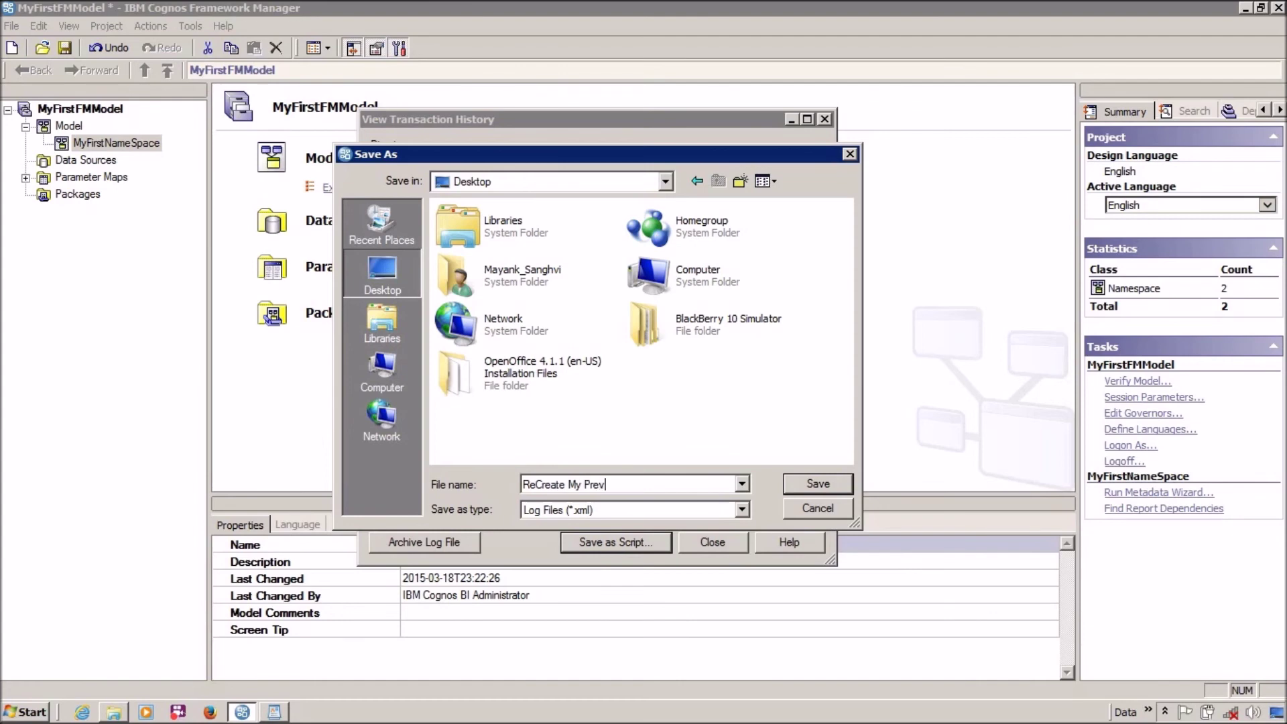
text(ious Items)
key(Return)
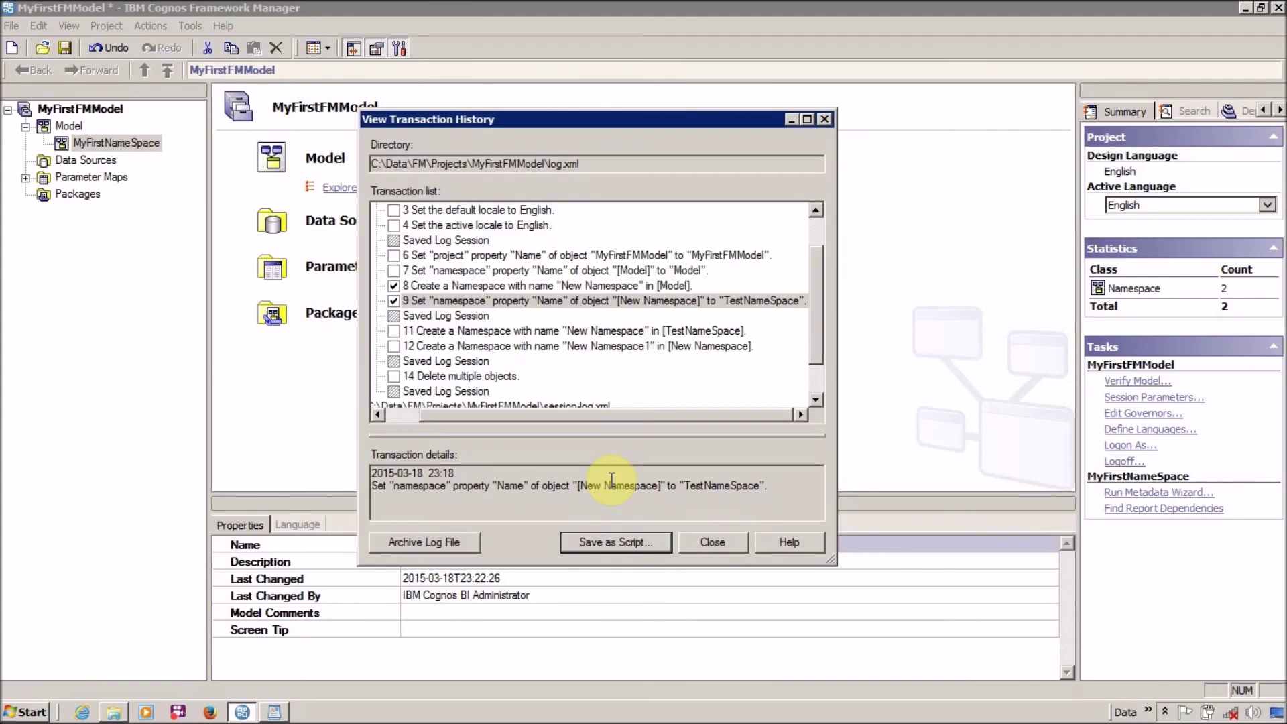
click(711, 542)
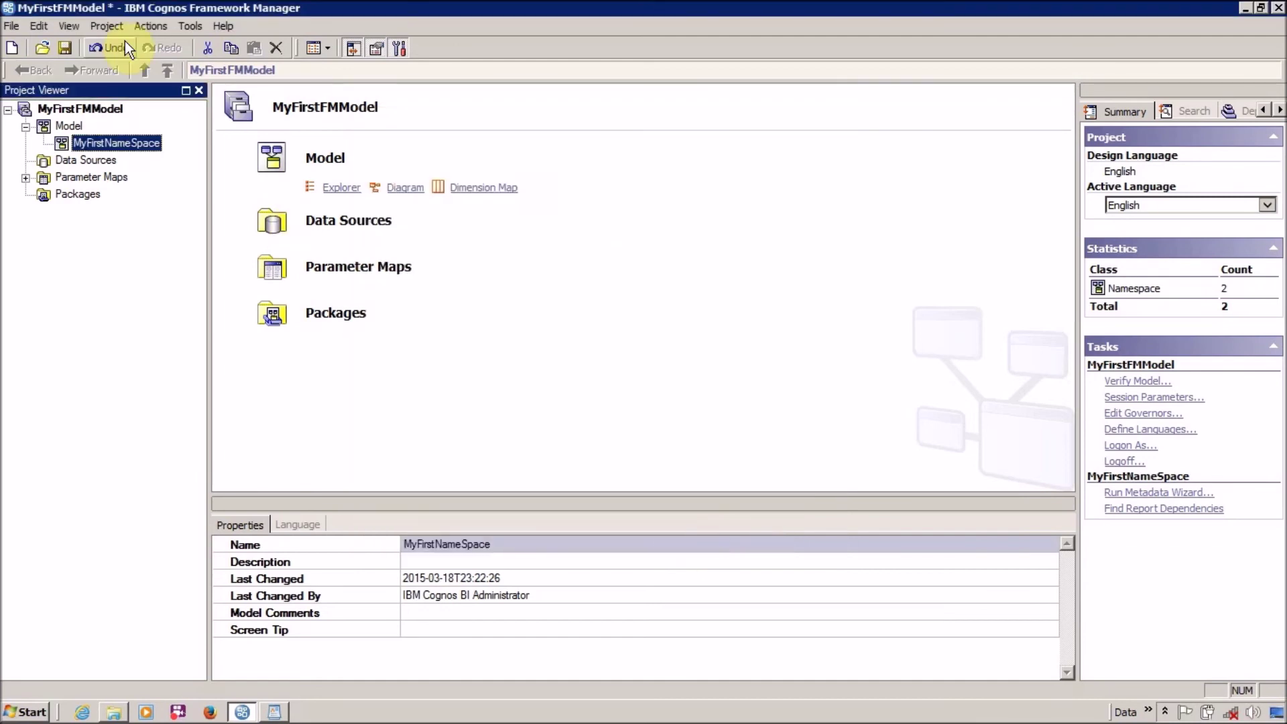
Run the script ReCreate My Previous Items.xml from the Desktop, accept its changes, and select TestNameSpace under Model
click(107, 28)
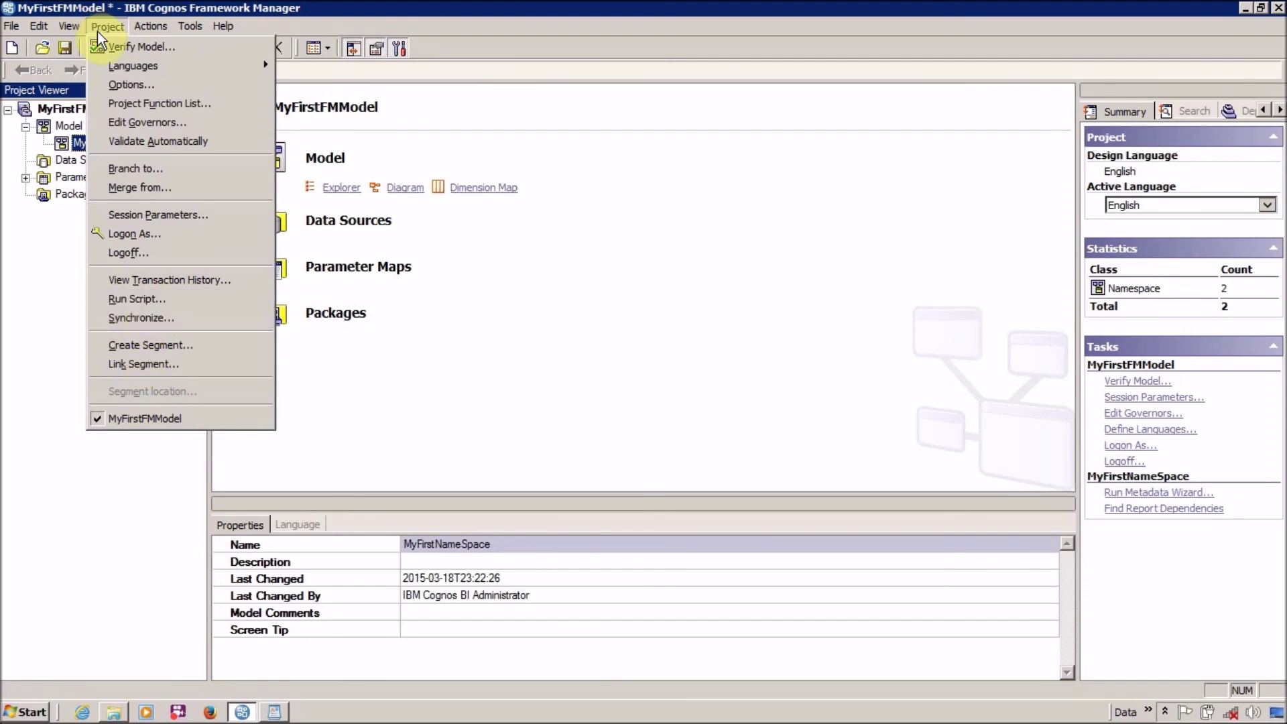
click(132, 299)
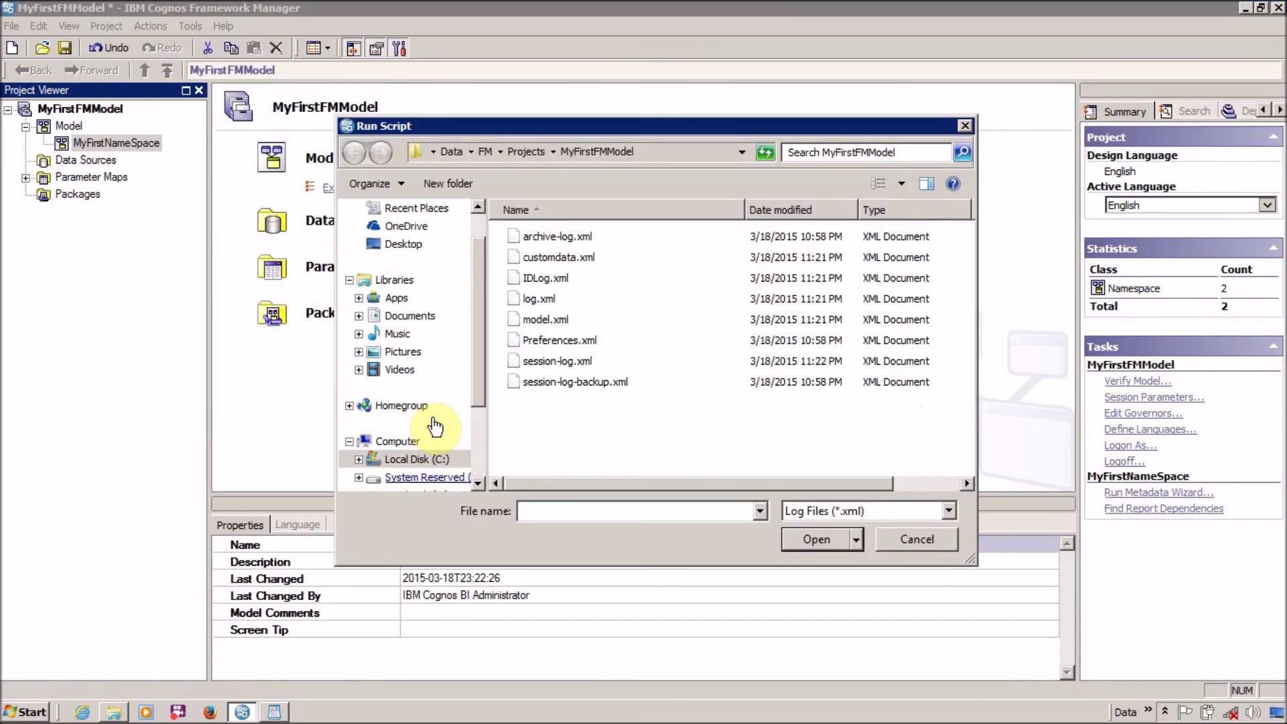
click(411, 247)
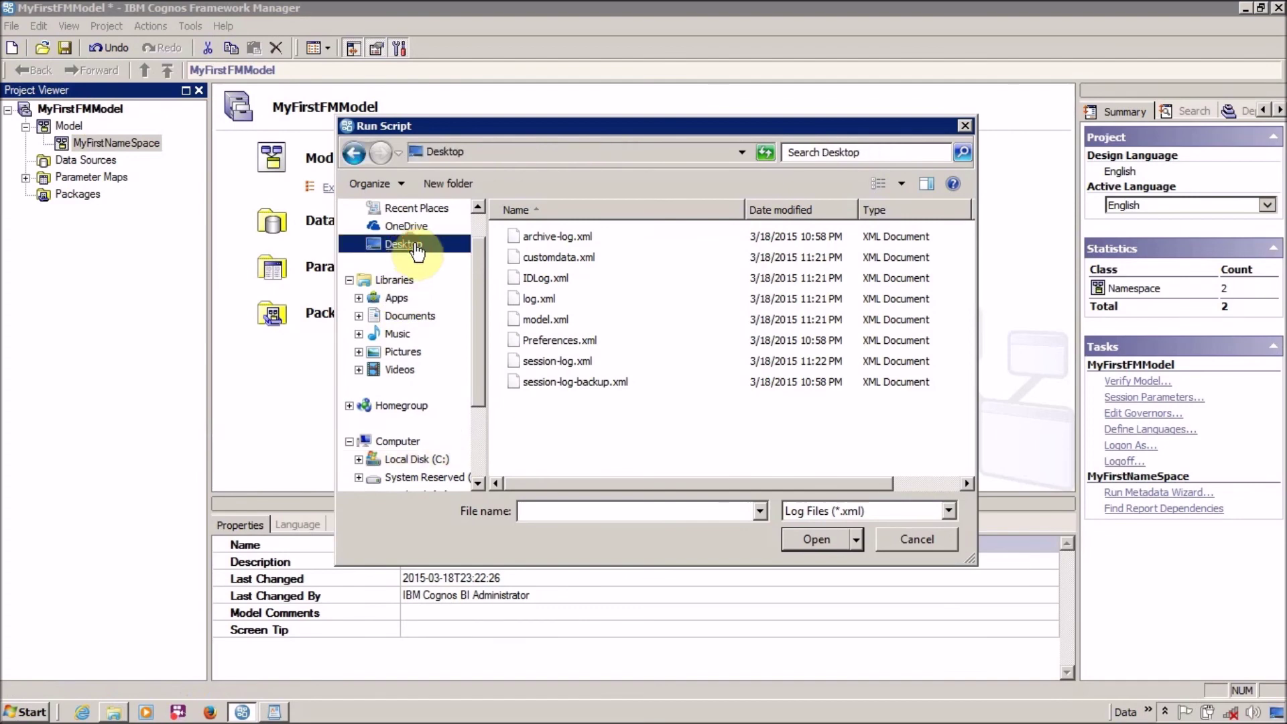
click(579, 518)
text(Re)
key(Down)
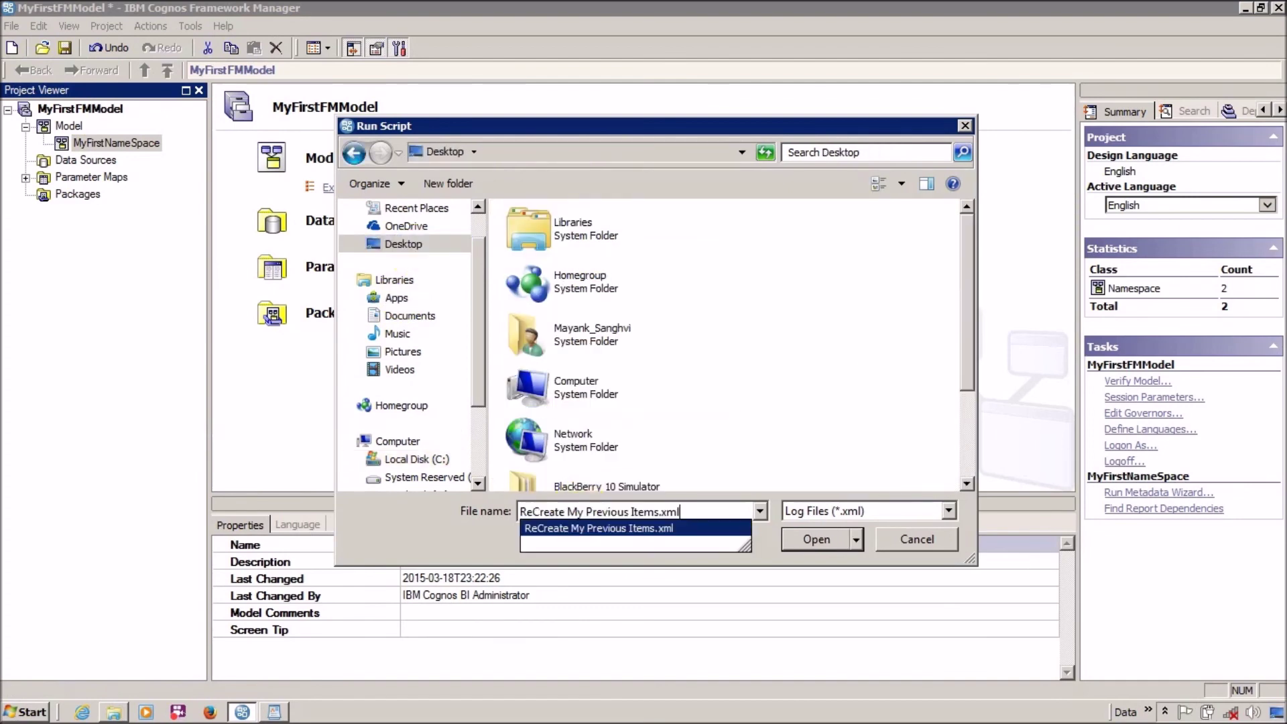
key(Return)
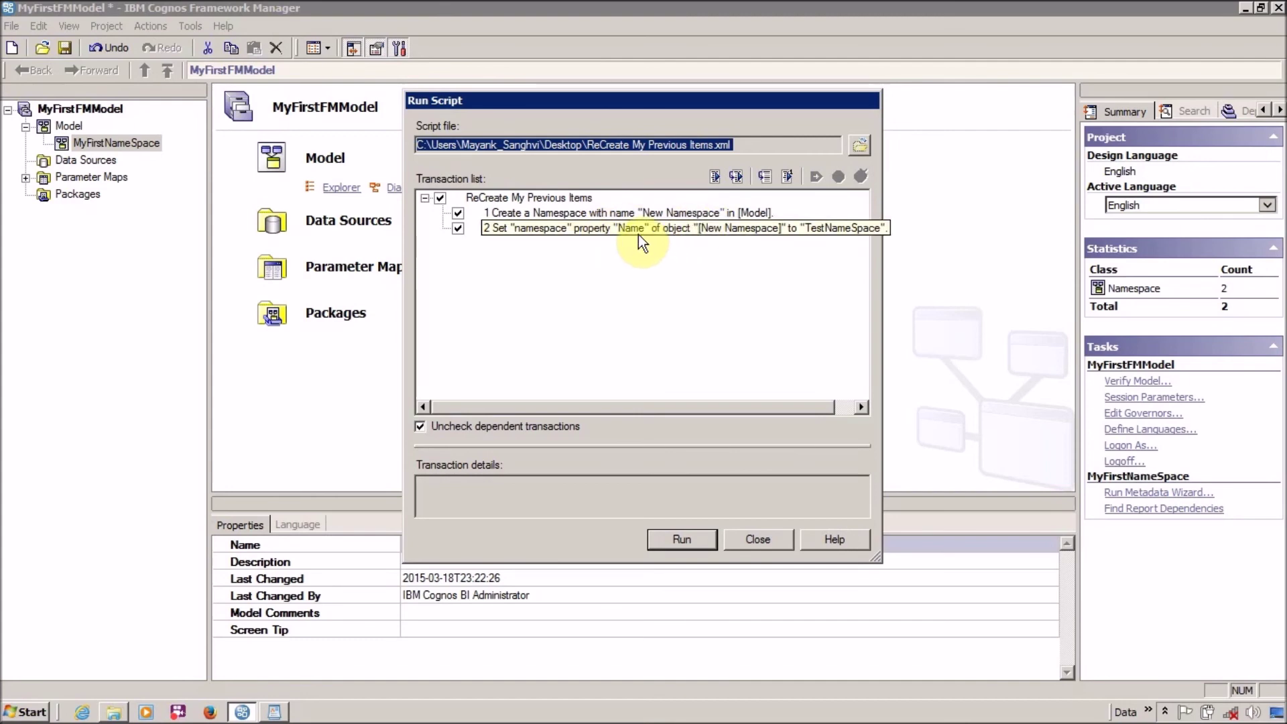
click(693, 543)
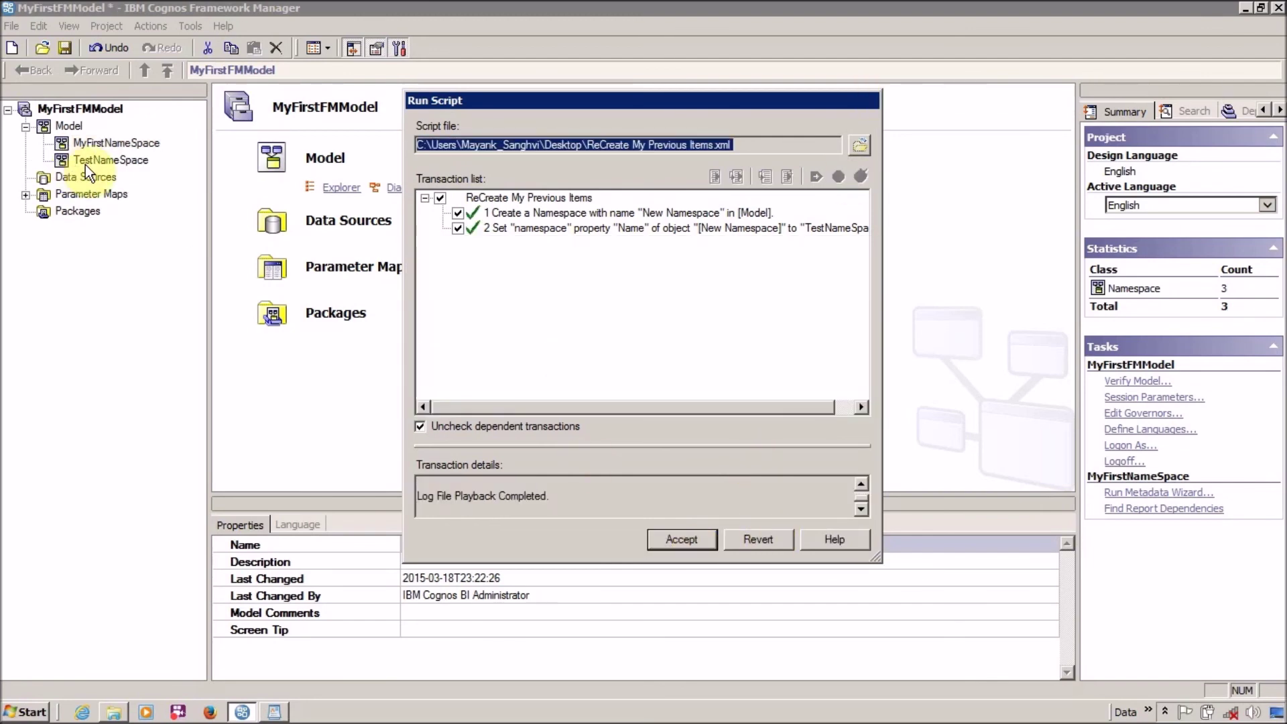
click(693, 542)
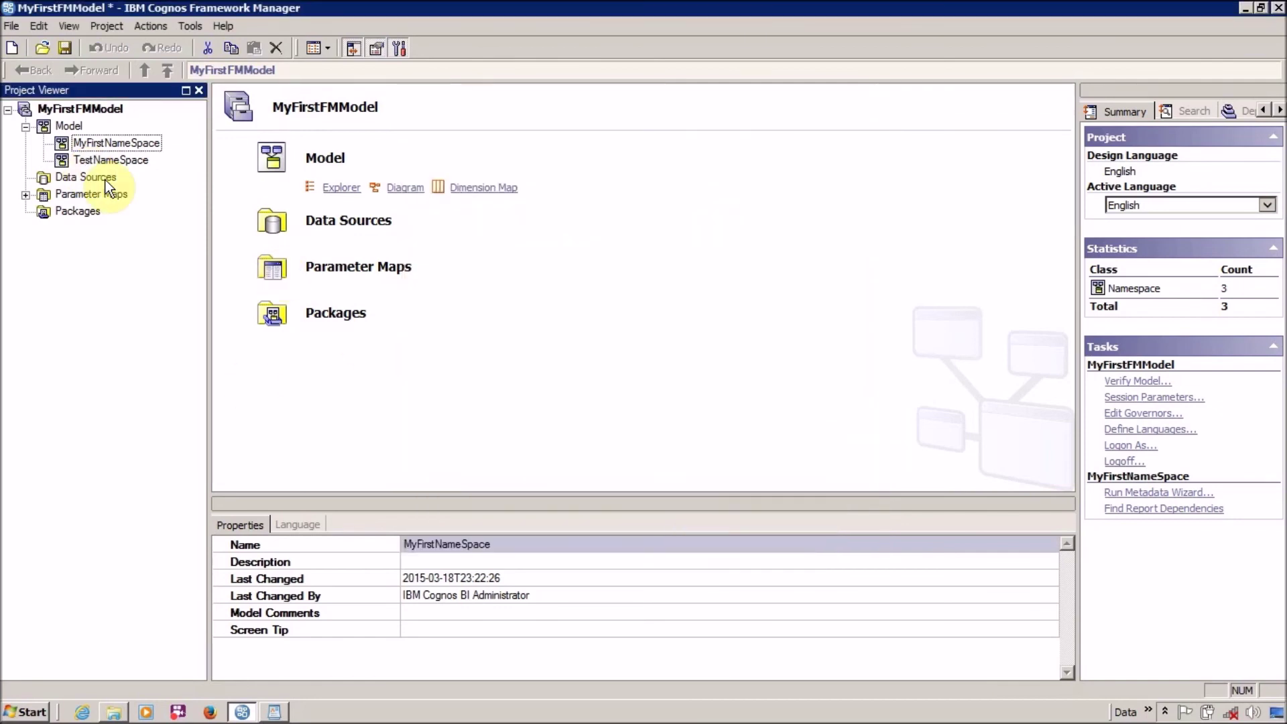
click(100, 161)
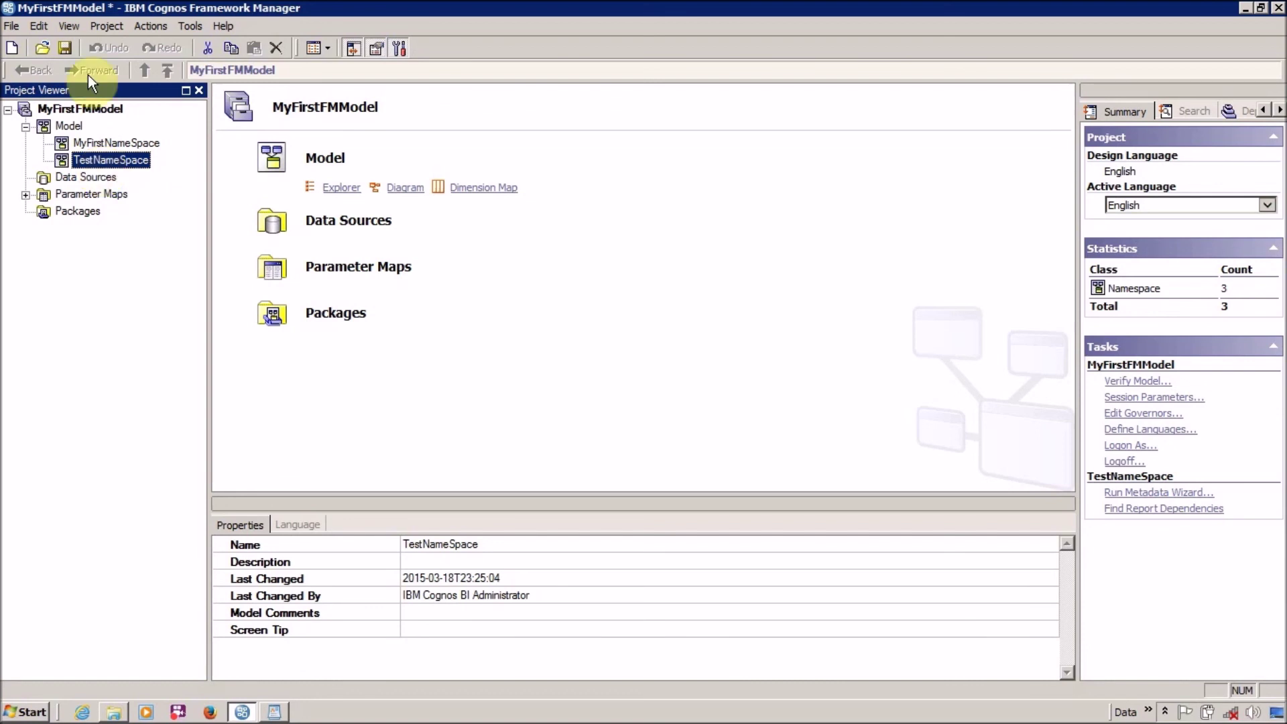
Switch to the MyFirstFMModel folder in Windows Explorer and select all the project files
click(73, 23)
click(104, 25)
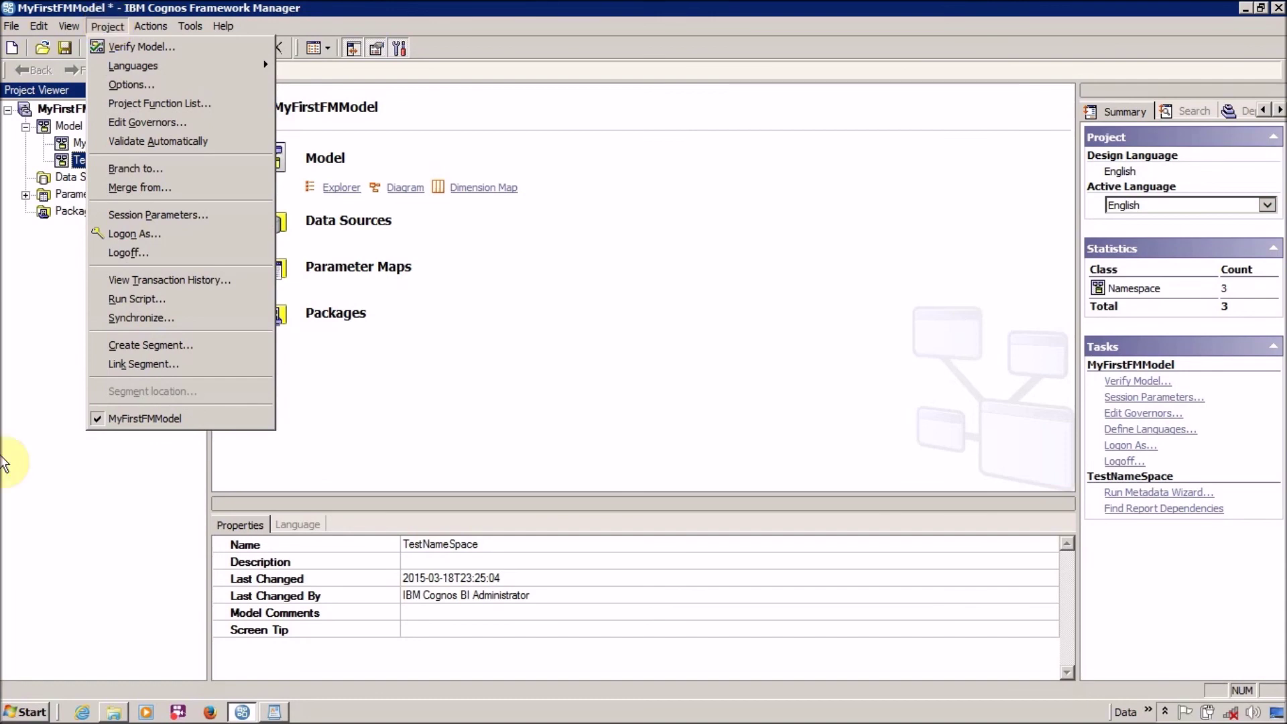
key(alt+Tab)
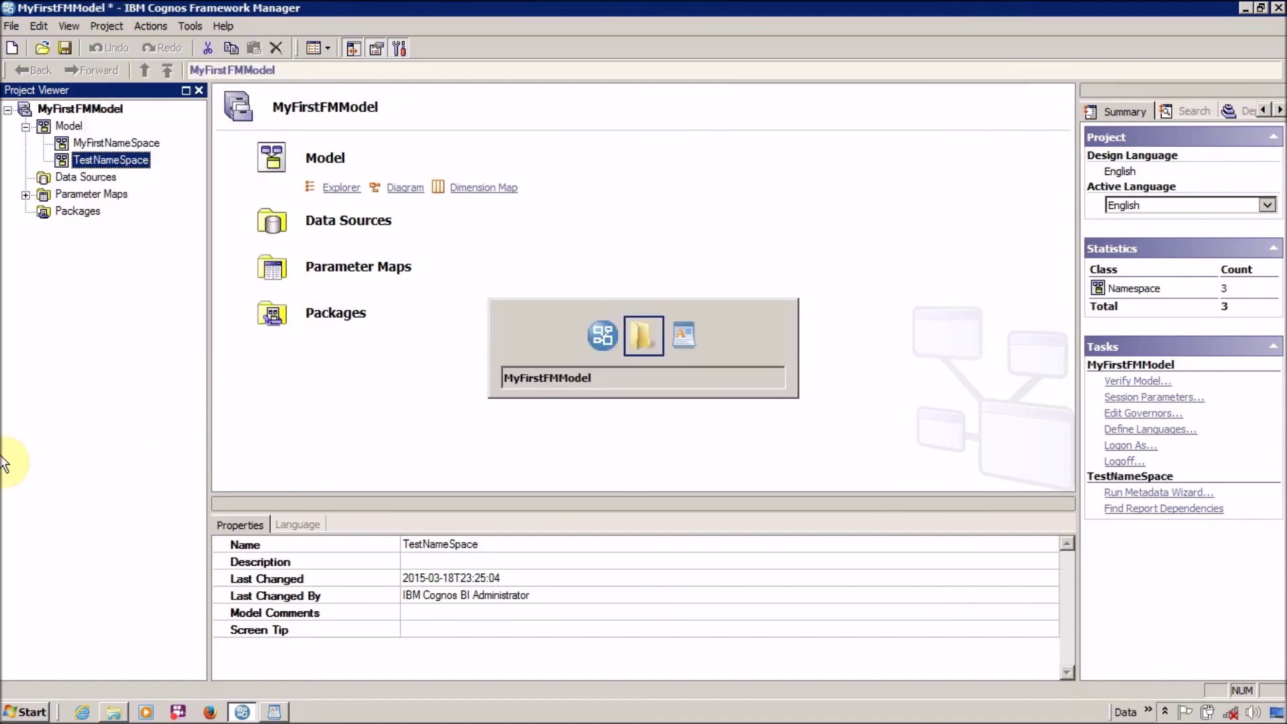
drag(307, 401, 214, 113)
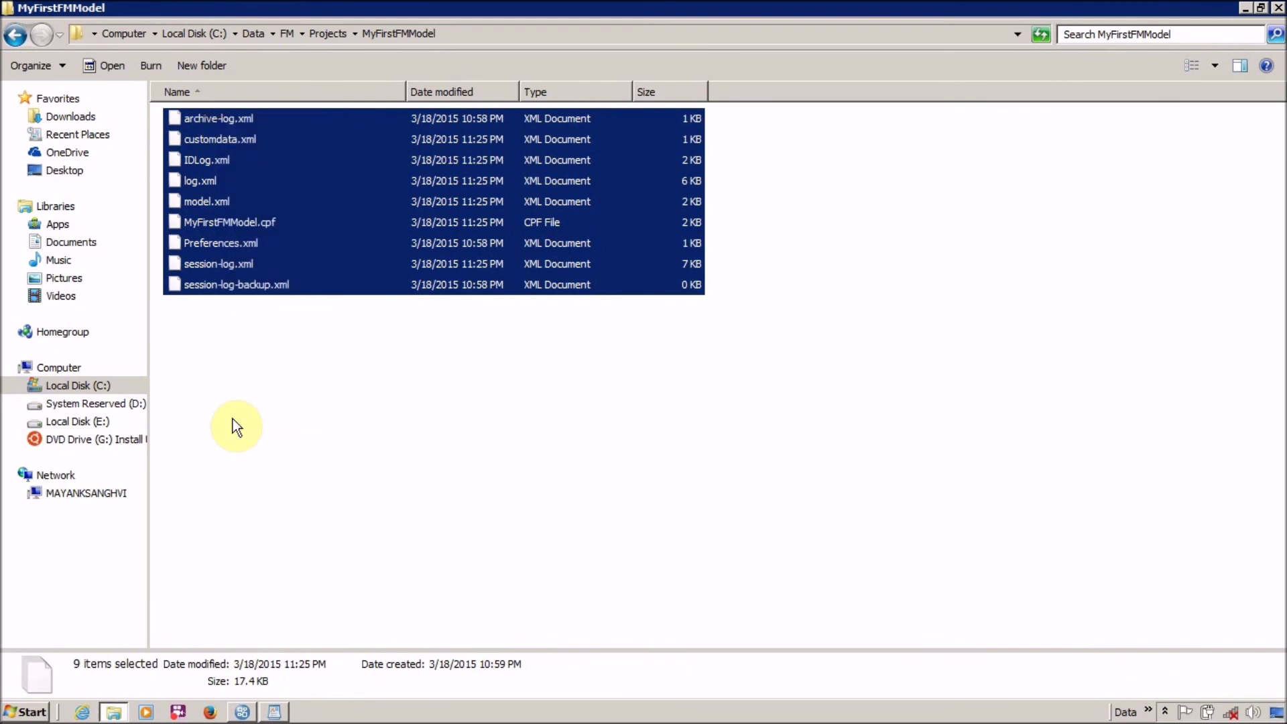